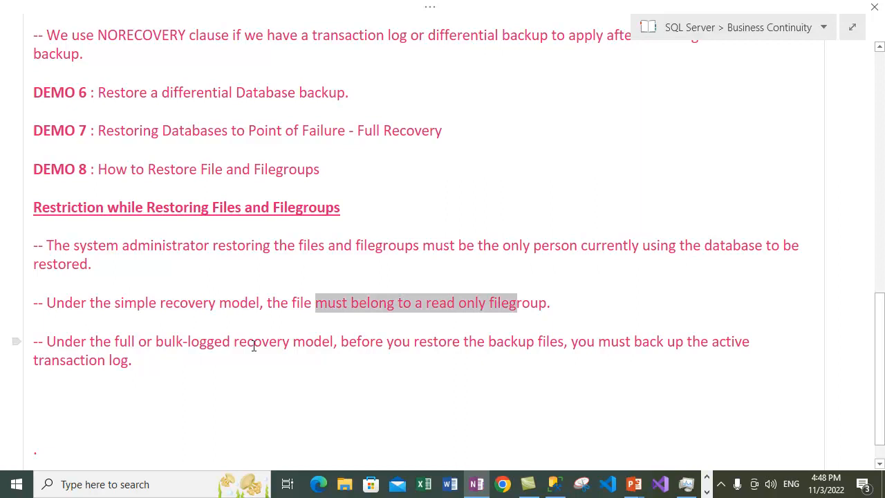
Read the note on backing up the active transaction log before restoring files under the full or bulk-logged recovery model.
drag(103, 341, 557, 347)
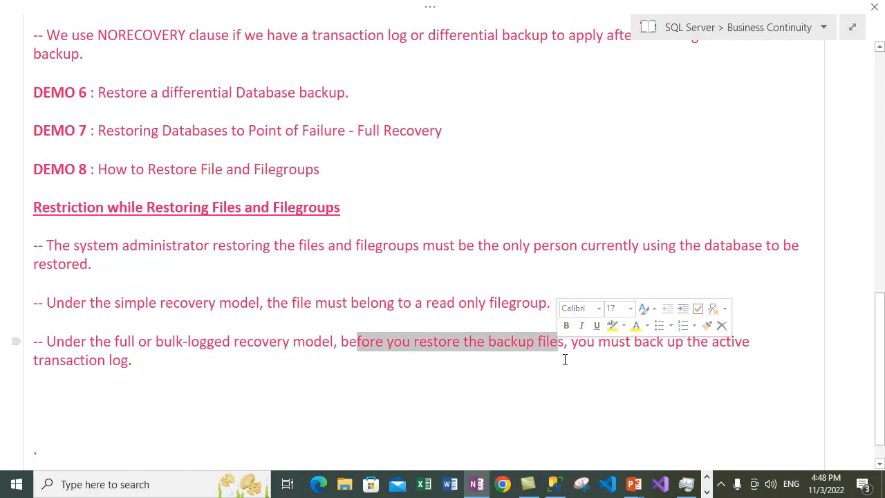
click(565, 359)
click(321, 341)
drag(347, 303, 332, 340)
click(264, 362)
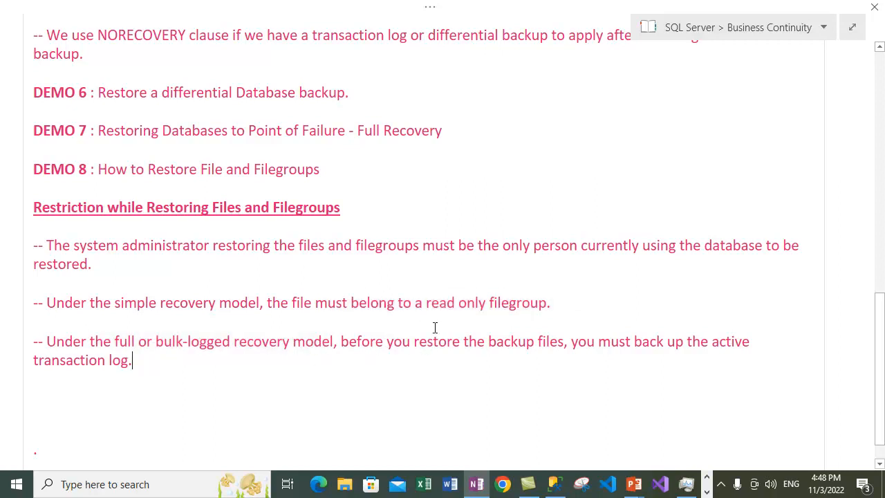
Switch to SQL Server Management Studio, connect to the DESKTOP-QDSMGLM Database Engine with Windows Authentication, and list its databases.
click(555, 485)
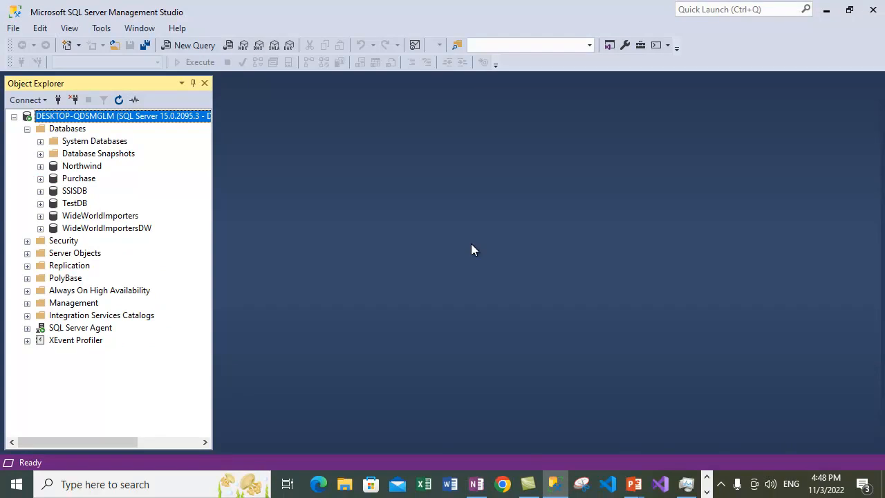
click(61, 101)
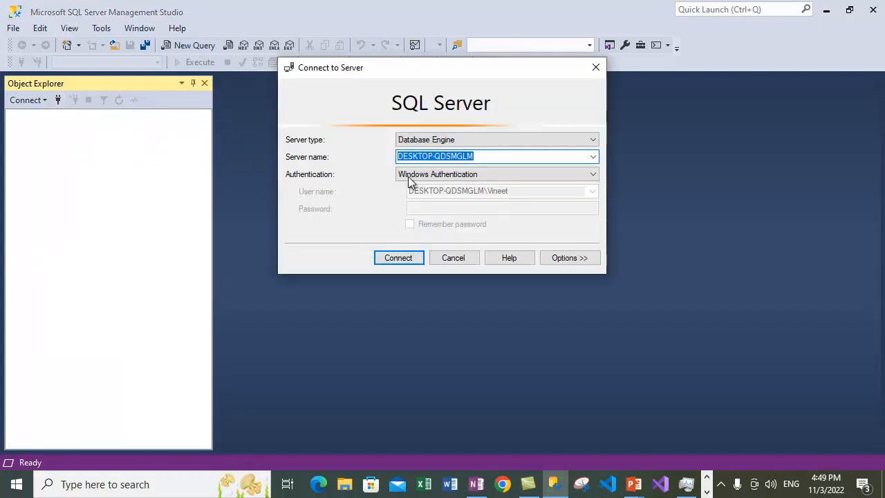
click(398, 257)
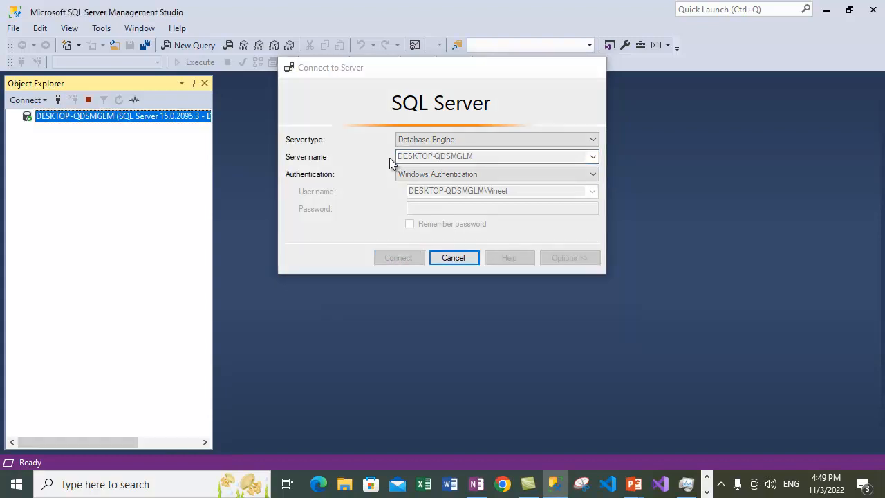
click(30, 129)
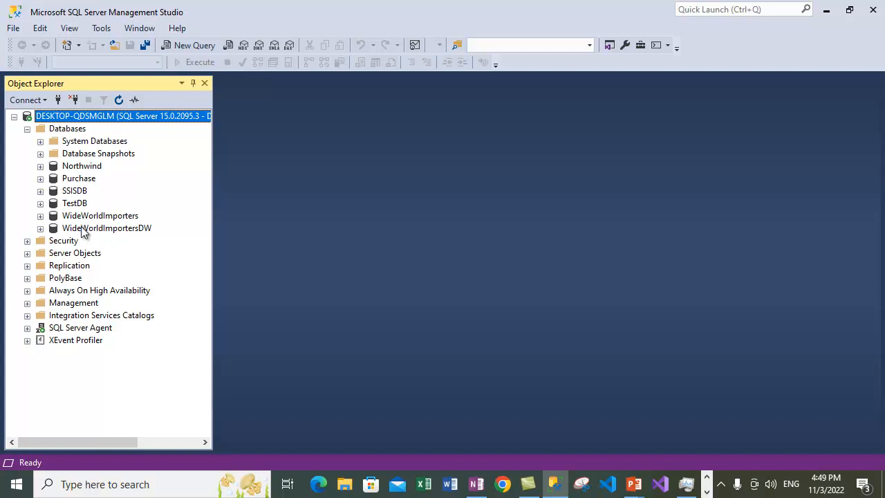
Open the files and filegroups restore dialog for the Northwind database and maximize it.
click(84, 167)
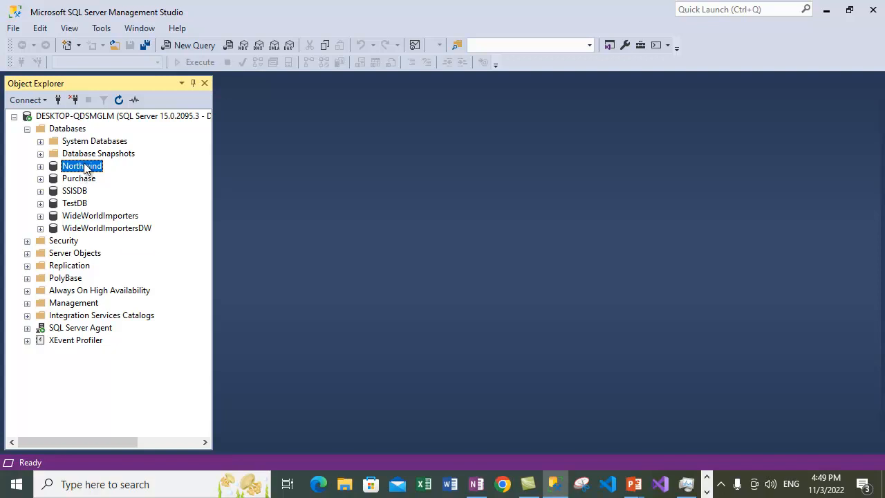
right_click(86, 168)
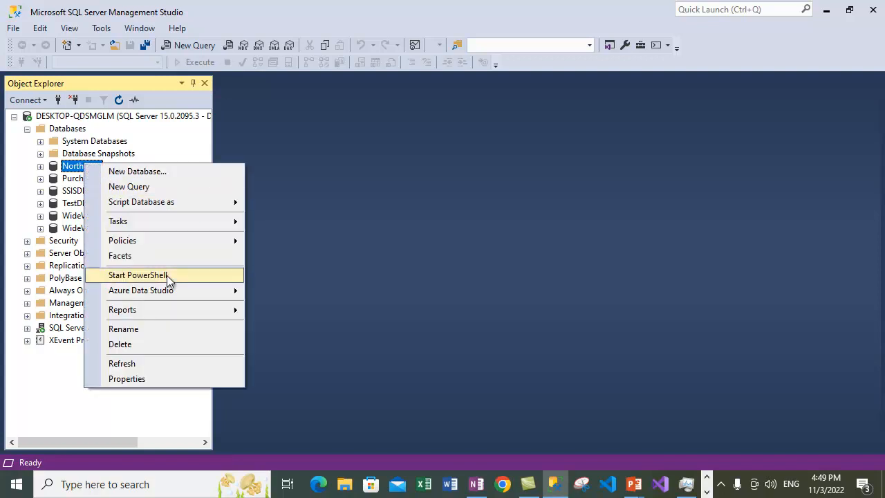
mouse_move(172, 224)
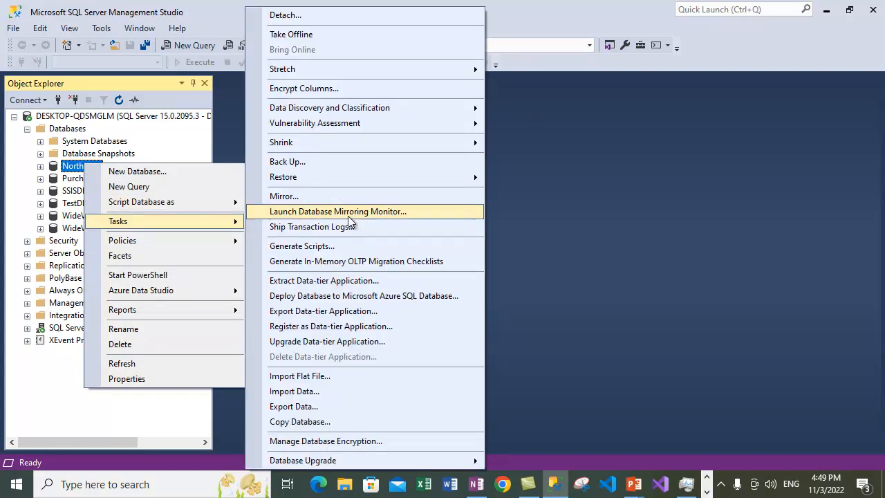
mouse_move(349, 177)
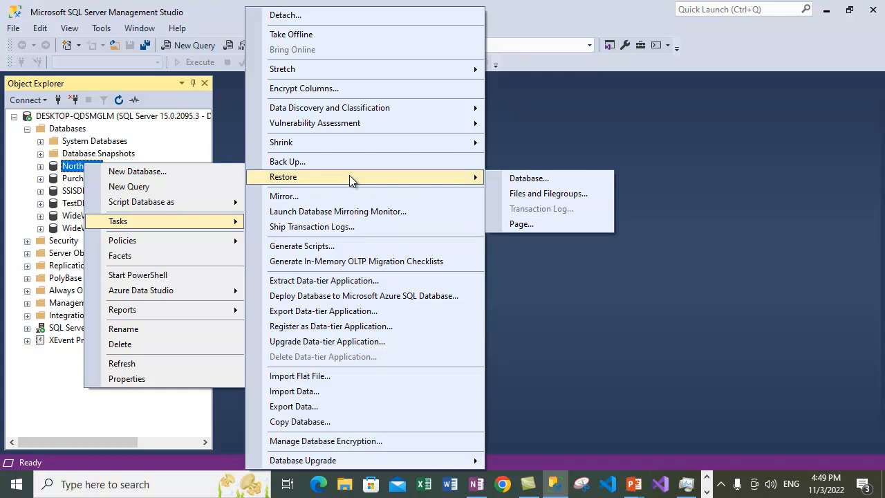
click(536, 195)
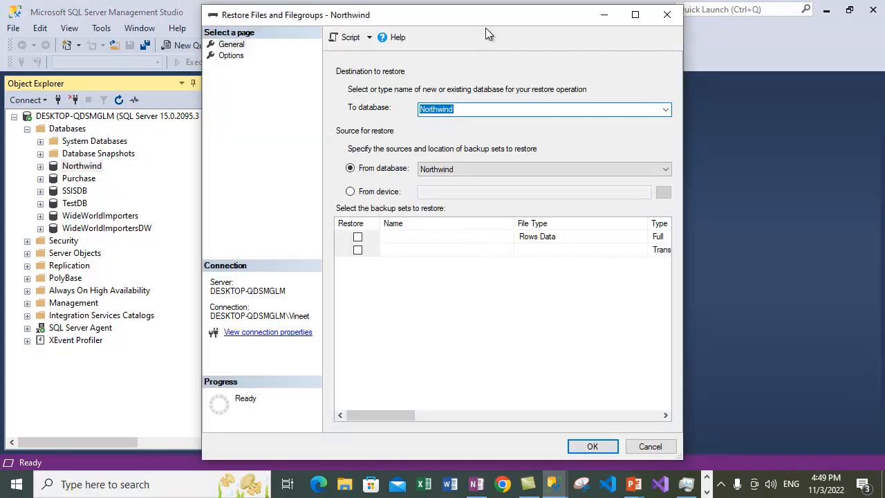
double_click(483, 16)
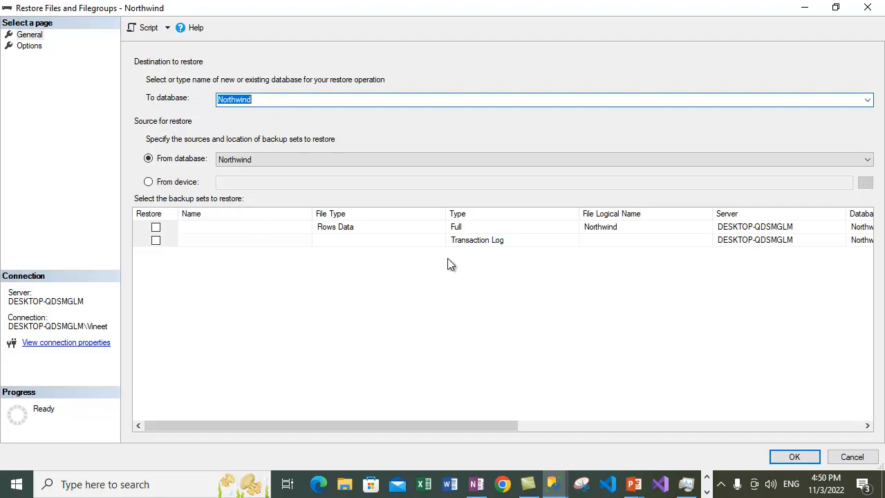
Examine the dates, sizes and types of the Northwind backup sets available for restore.
drag(447, 440, 866, 428)
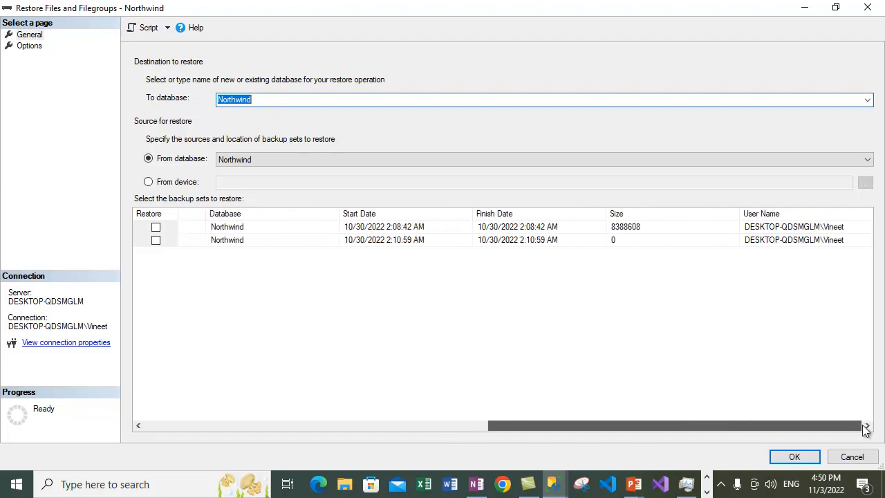
click(645, 229)
click(620, 242)
drag(613, 426, 277, 424)
click(474, 229)
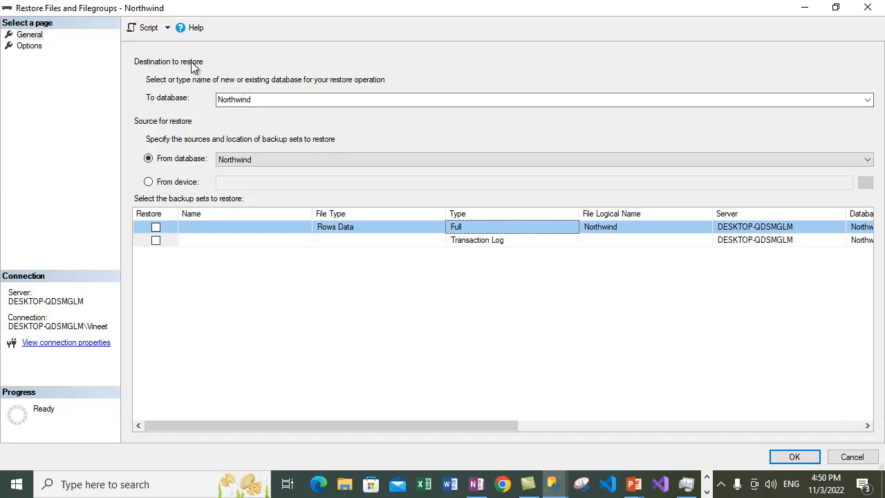
Review the databases offered as the restore destination and choose Northwind.
click(302, 99)
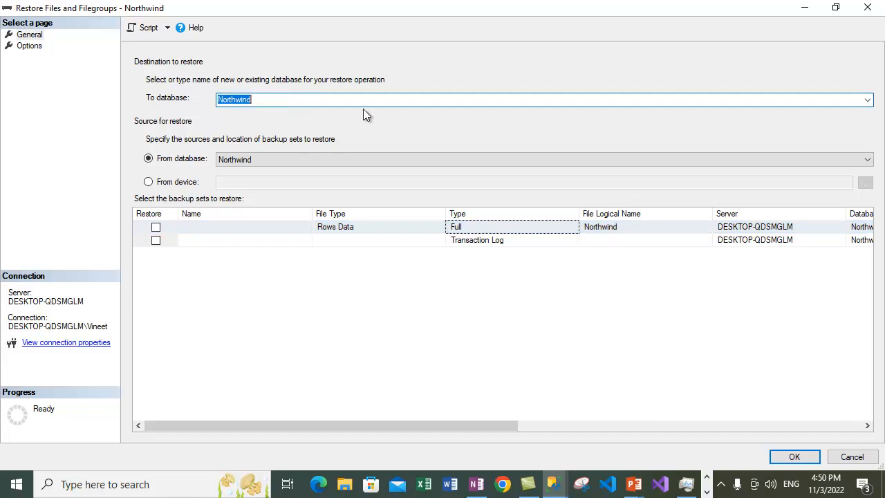
click(866, 100)
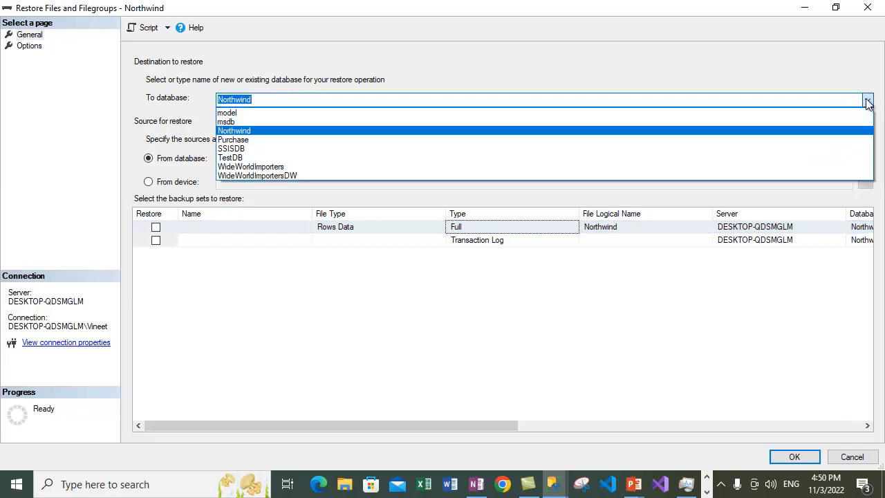
click(249, 130)
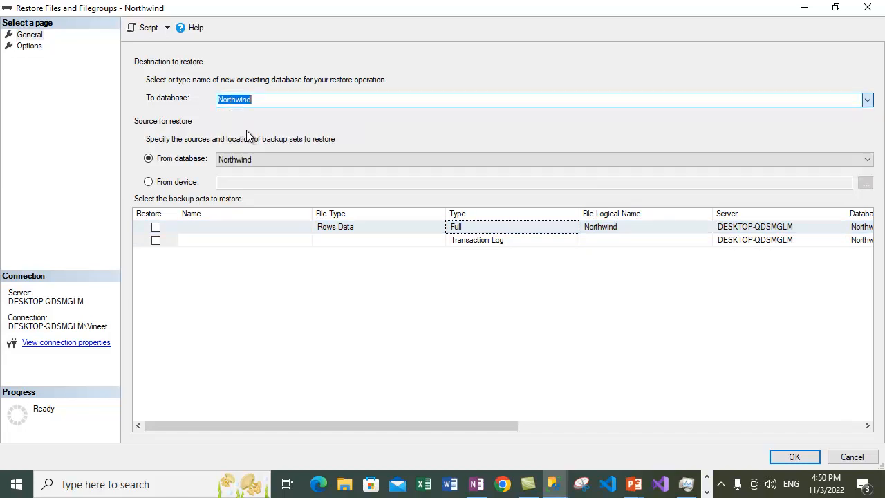
click(359, 302)
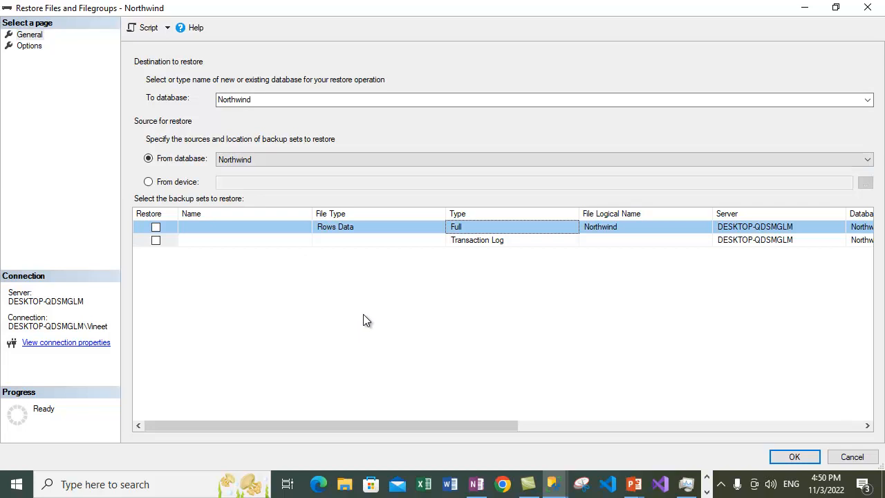
click(402, 100)
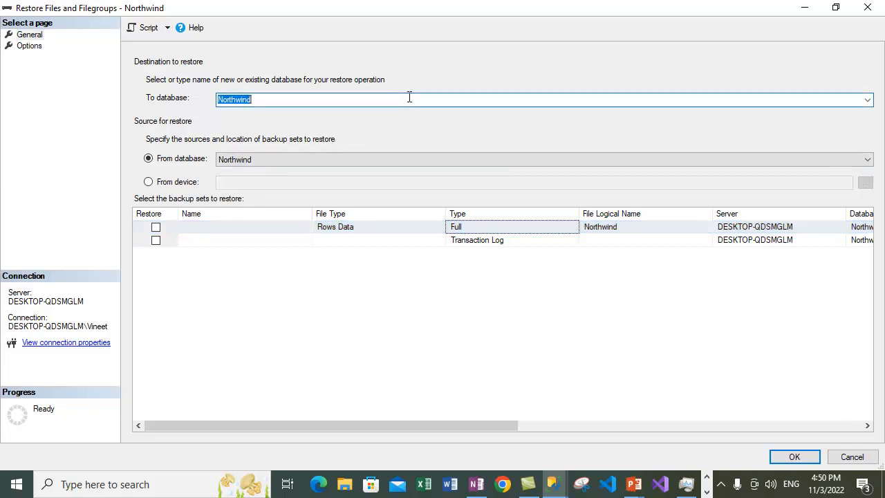
click(866, 101)
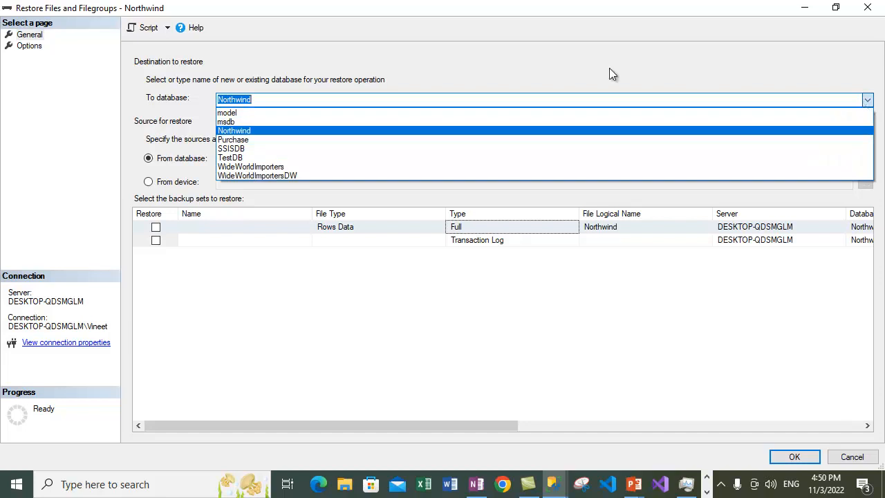
click(491, 63)
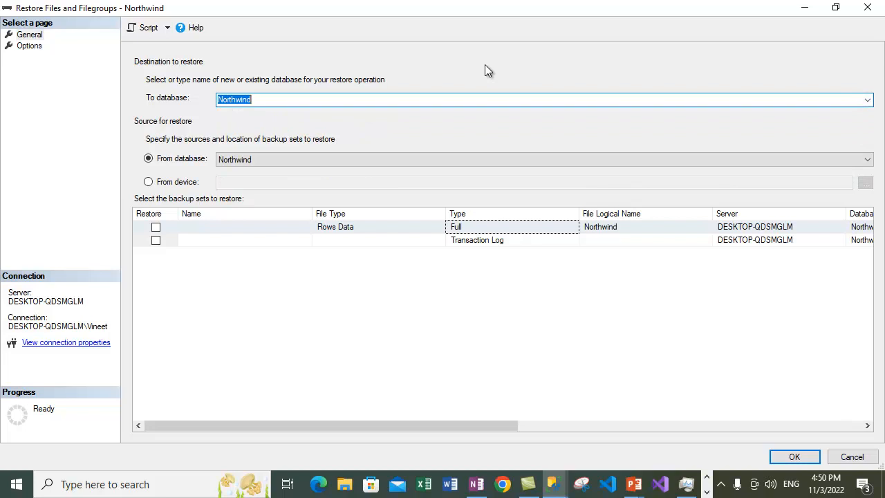
click(866, 100)
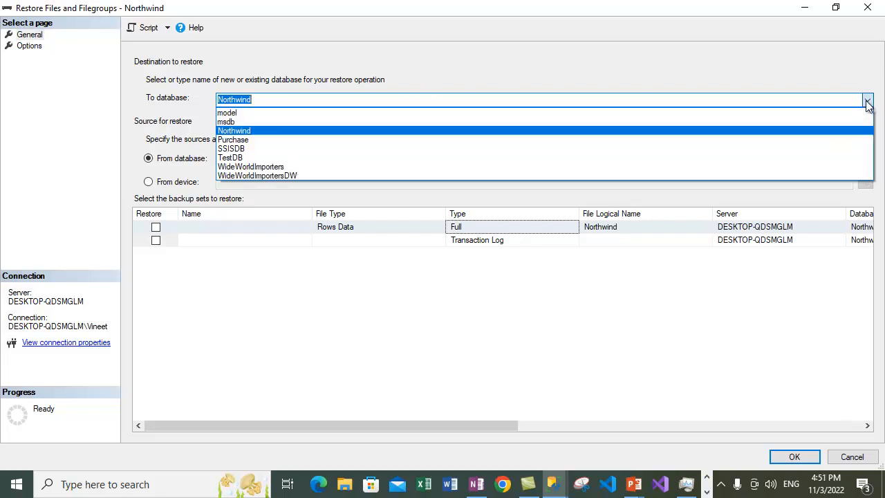
click(625, 64)
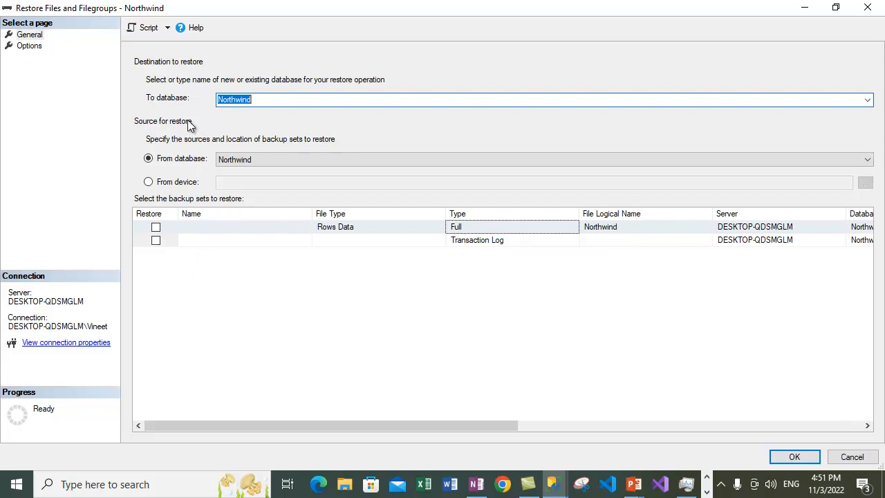
Set the restore source to a device and add the backup file Northwind.bak.
click(314, 161)
click(318, 160)
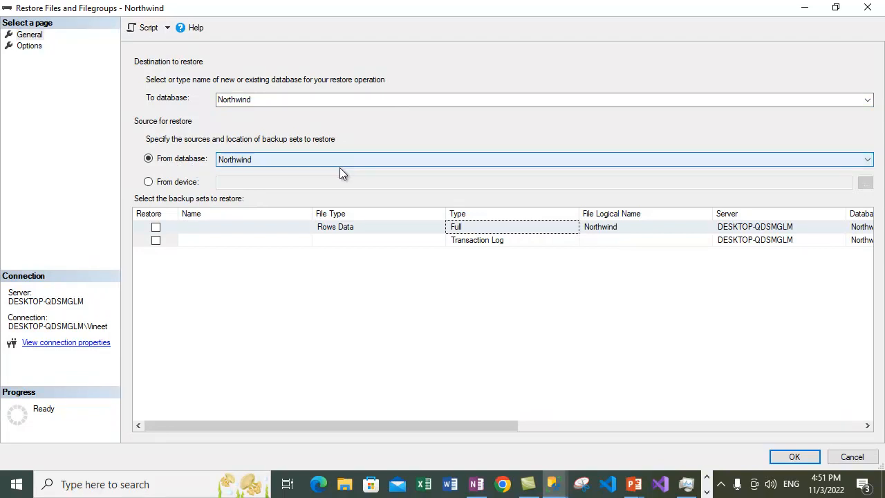
click(148, 182)
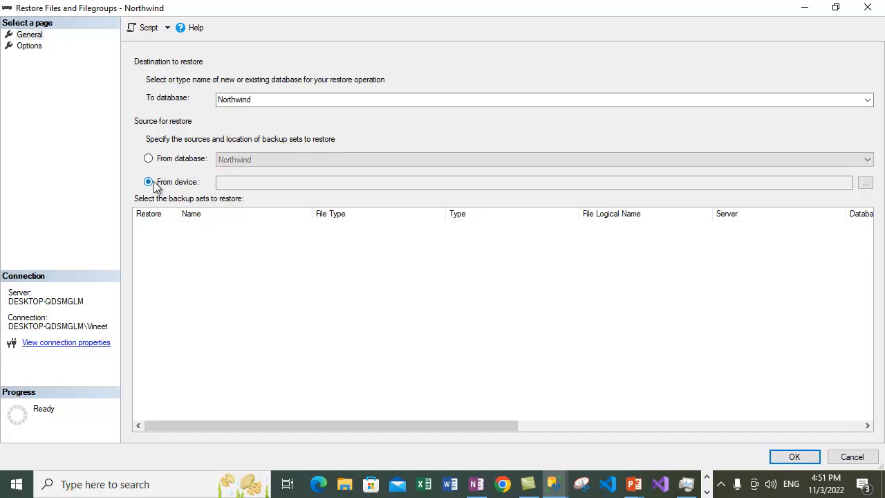
click(864, 183)
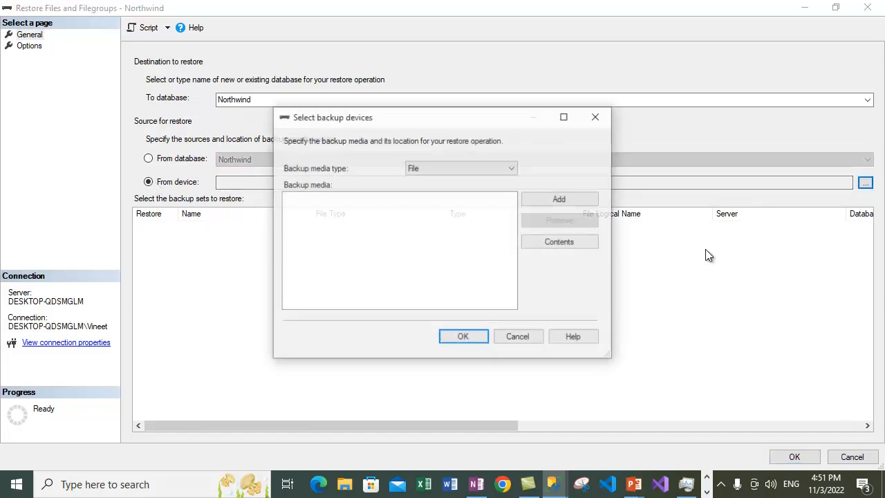
click(558, 202)
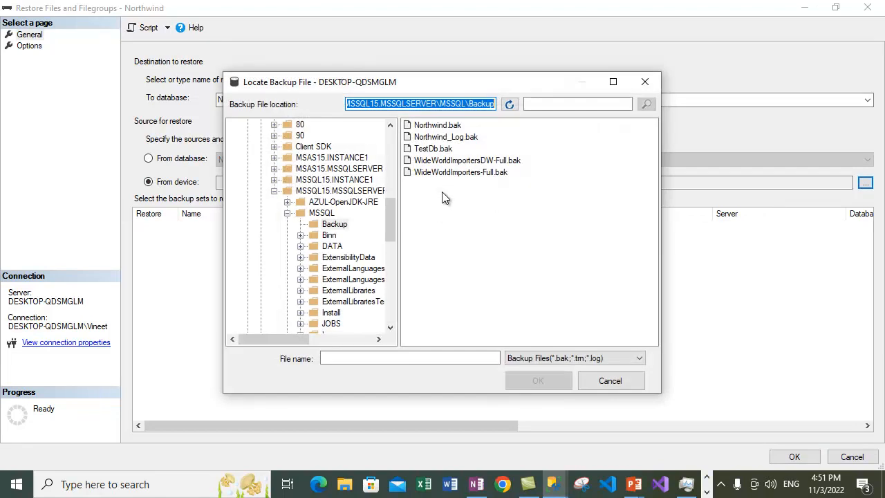
click(431, 127)
click(533, 381)
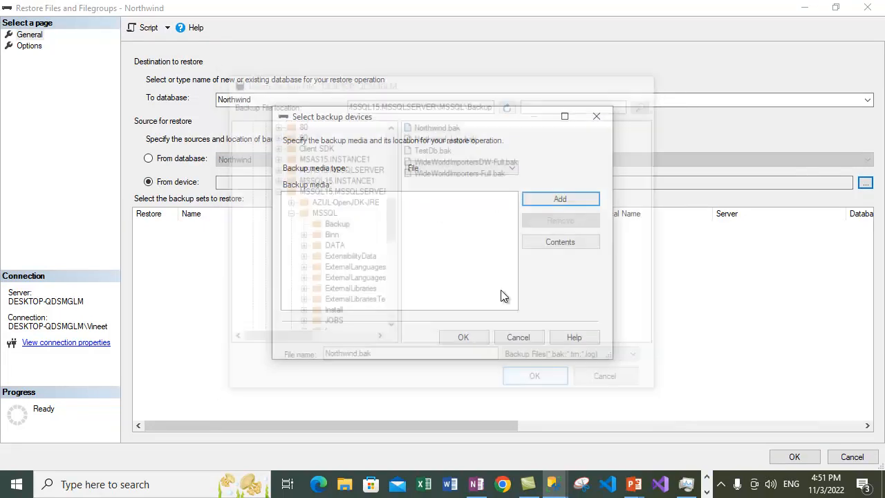
click(461, 338)
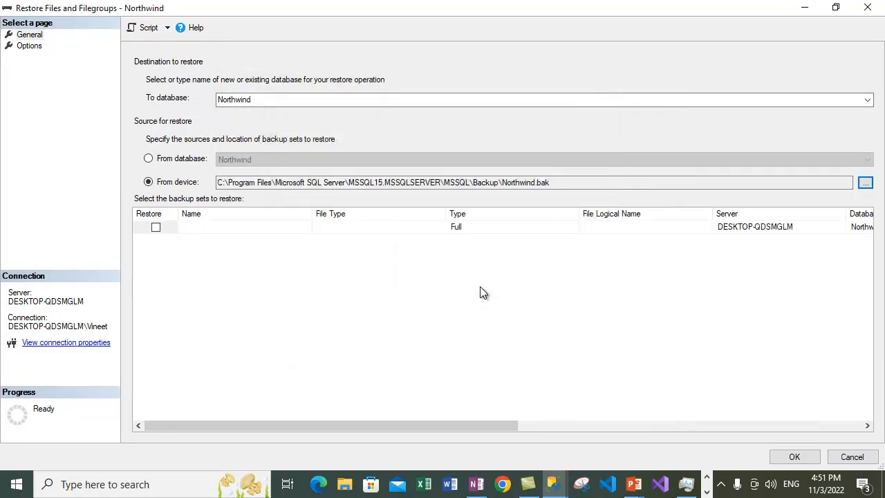
Add Northwind_Log.bak as a second backup file to the restore source device.
drag(498, 422, 346, 422)
click(865, 182)
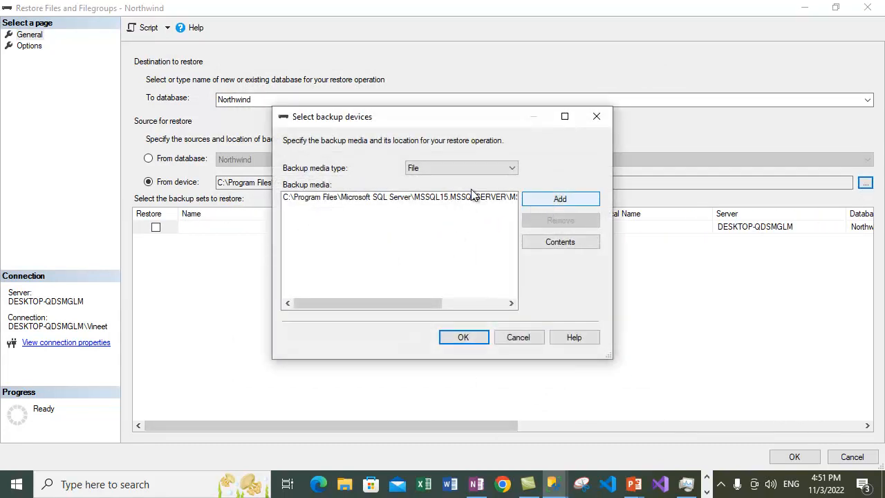
click(563, 201)
click(445, 137)
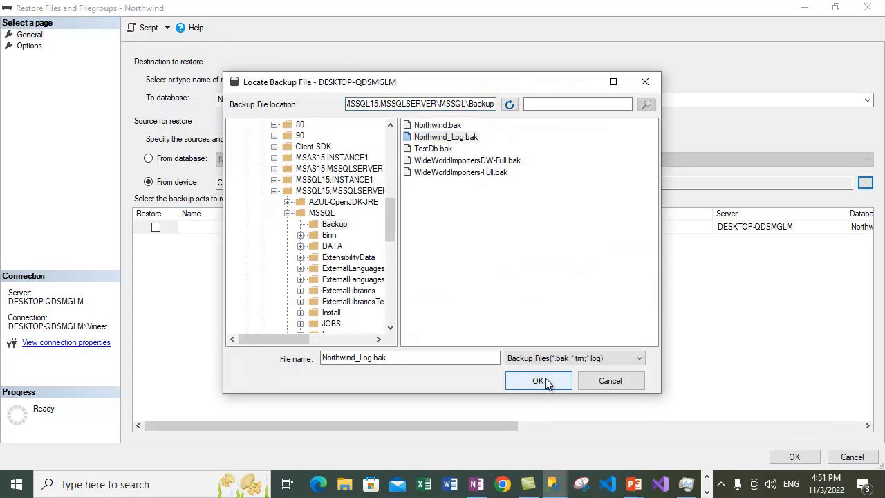
click(543, 381)
click(463, 336)
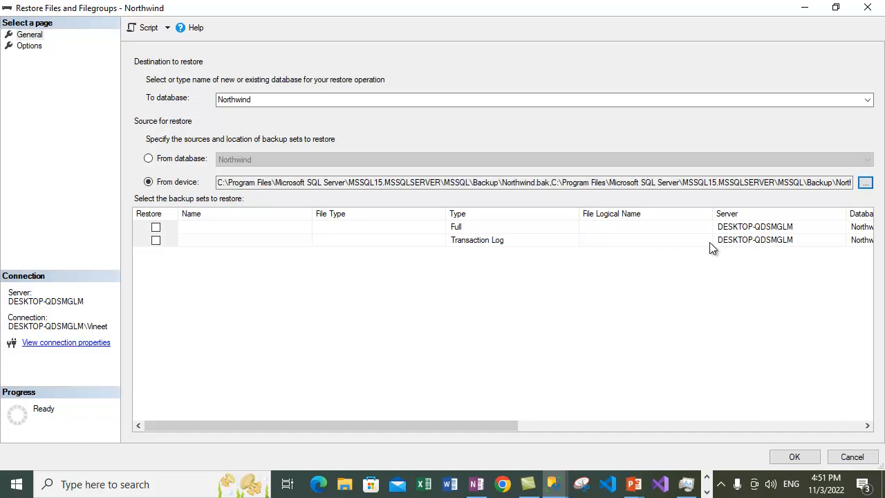
Check the sizes of the full and transaction log backup sets loaded from the device.
drag(513, 425, 840, 425)
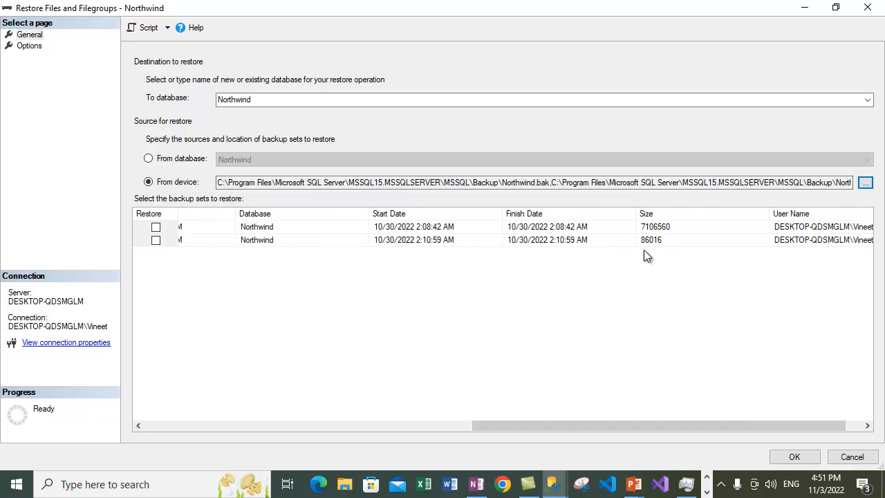
click(671, 227)
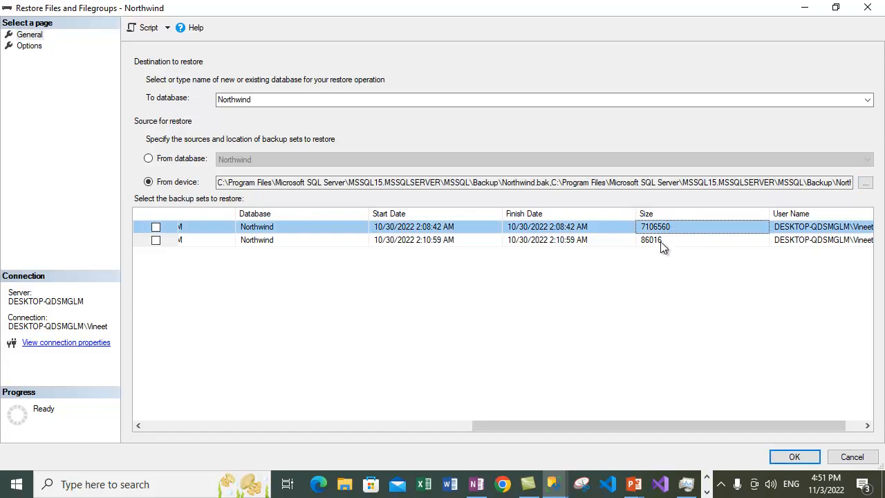
click(662, 241)
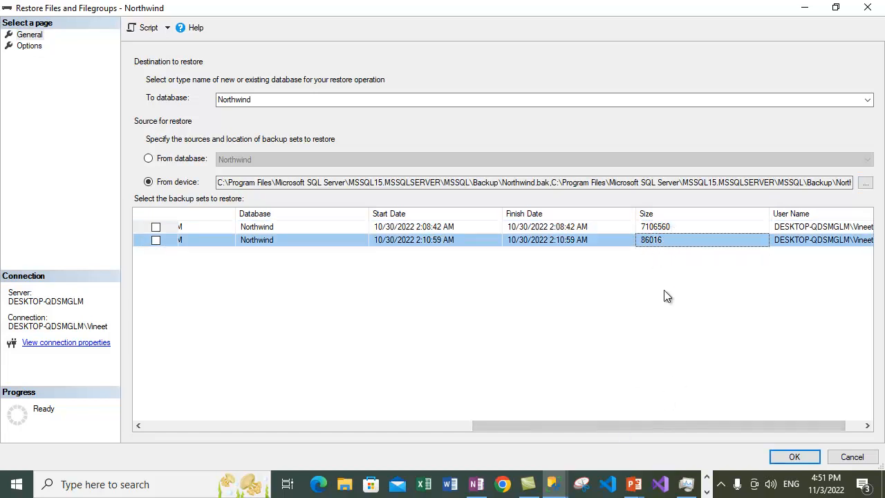
drag(557, 426, 170, 421)
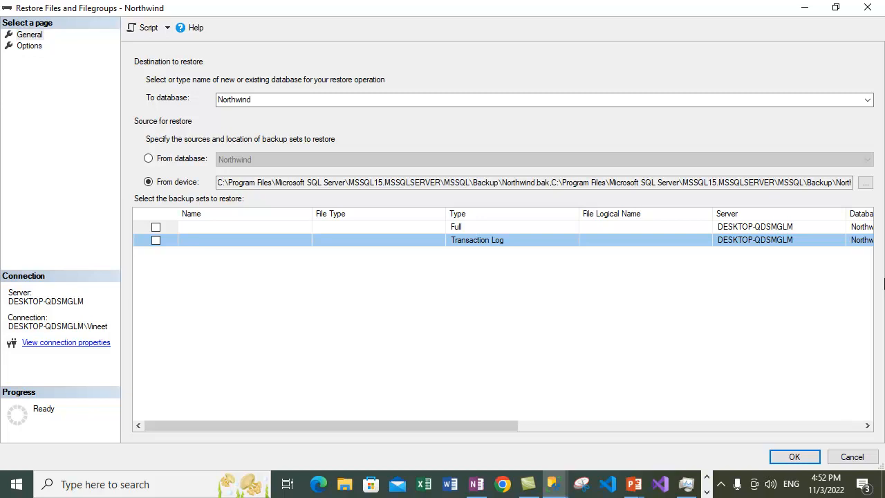
click(706, 492)
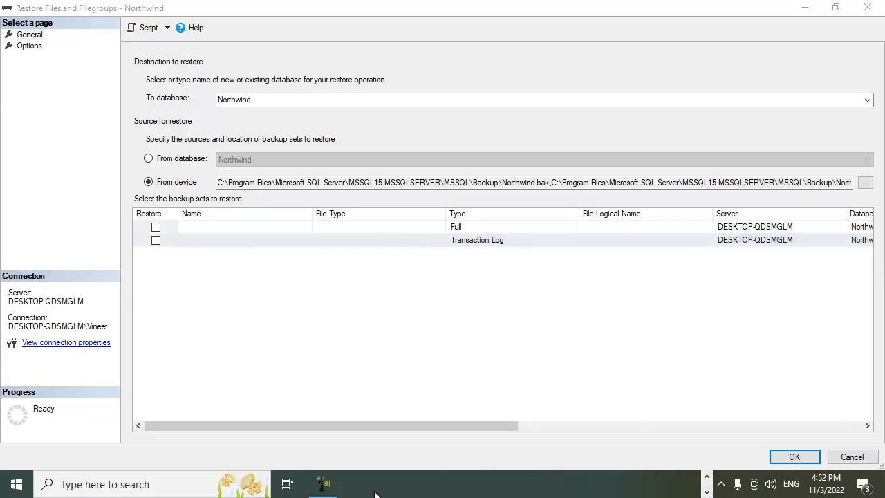
click(323, 484)
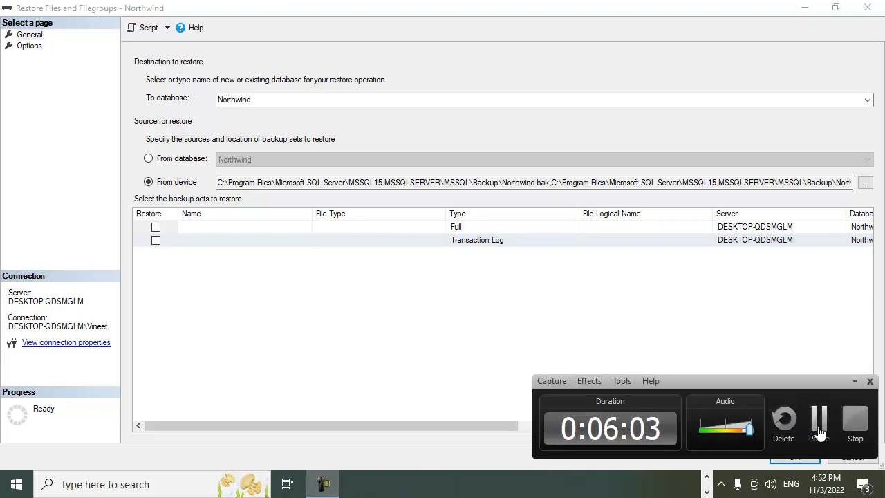
click(818, 431)
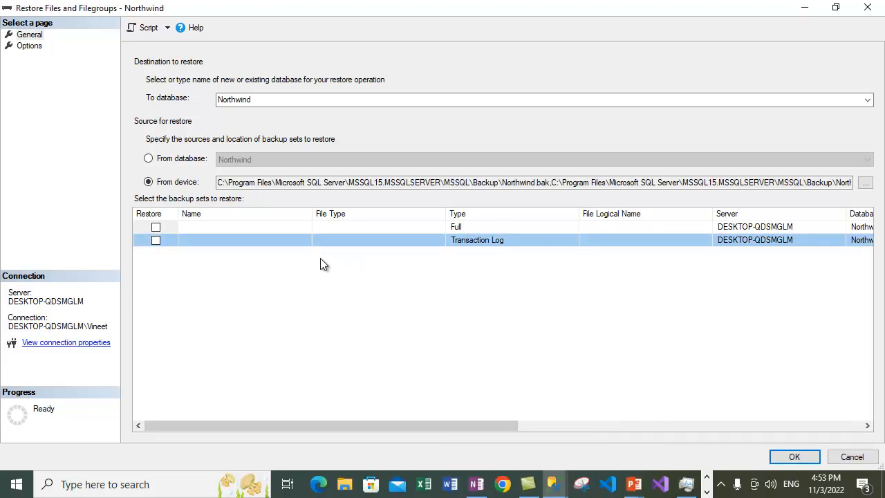
Try selecting and clearing the full and transaction log backup sets for the restore.
click(155, 229)
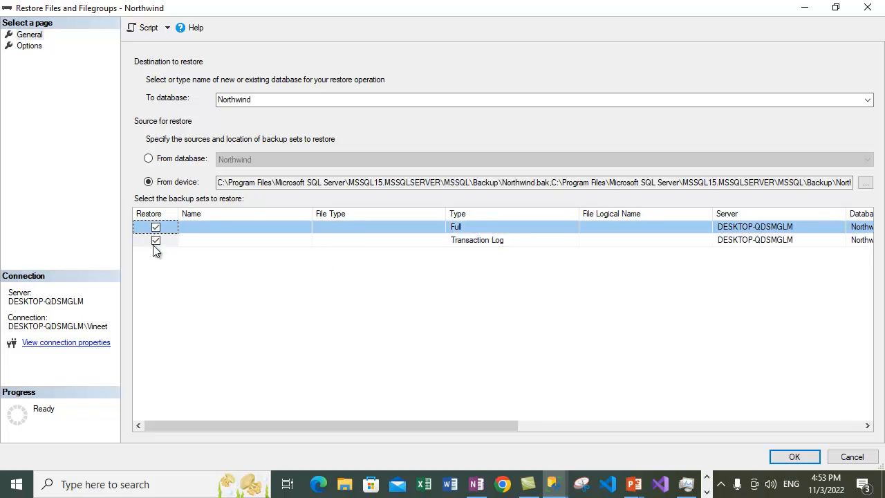
click(156, 240)
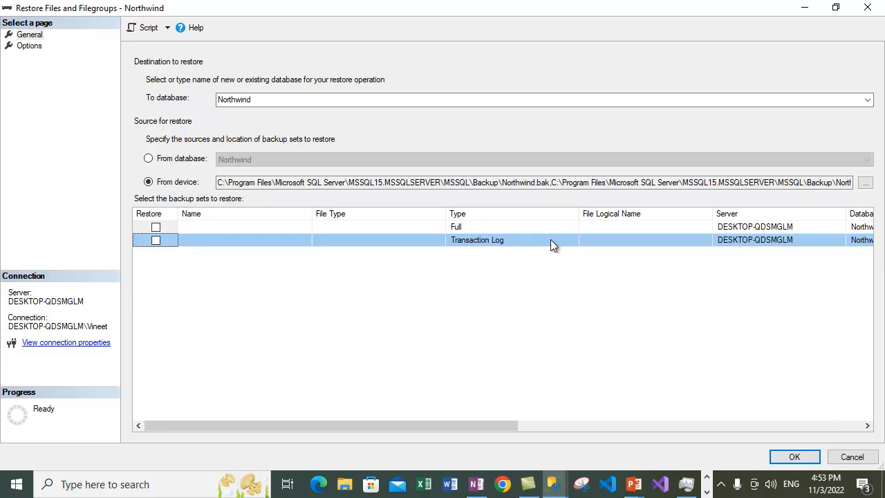
click(157, 237)
click(156, 240)
click(155, 226)
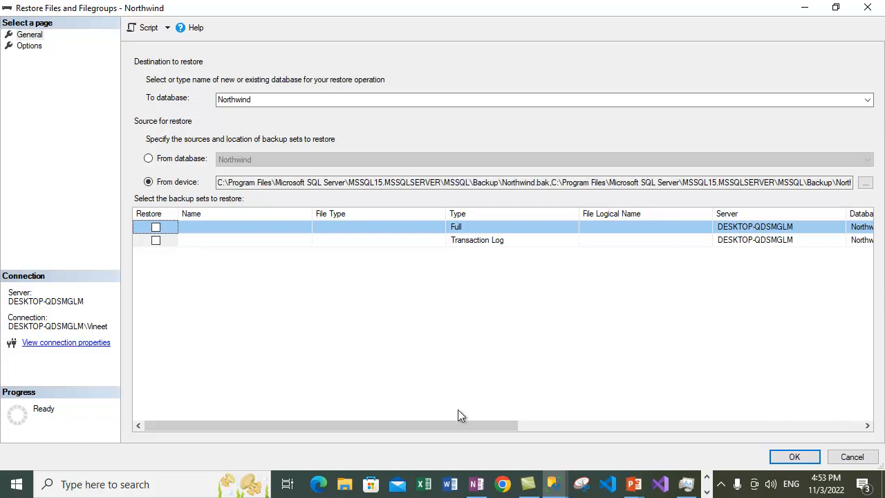
Examine the server, database, start and finish dates, size and user name of the two backup sets.
drag(449, 422, 371, 407)
drag(487, 425, 697, 423)
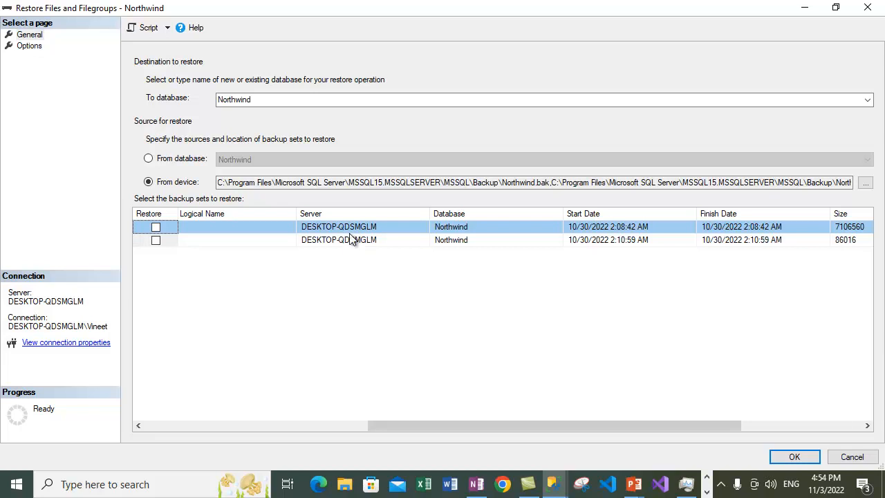
drag(460, 425, 507, 427)
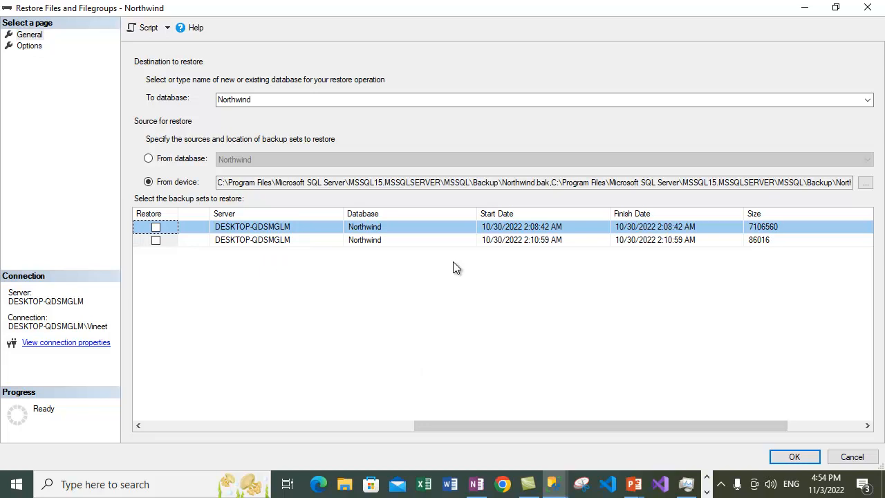
drag(501, 423, 427, 423)
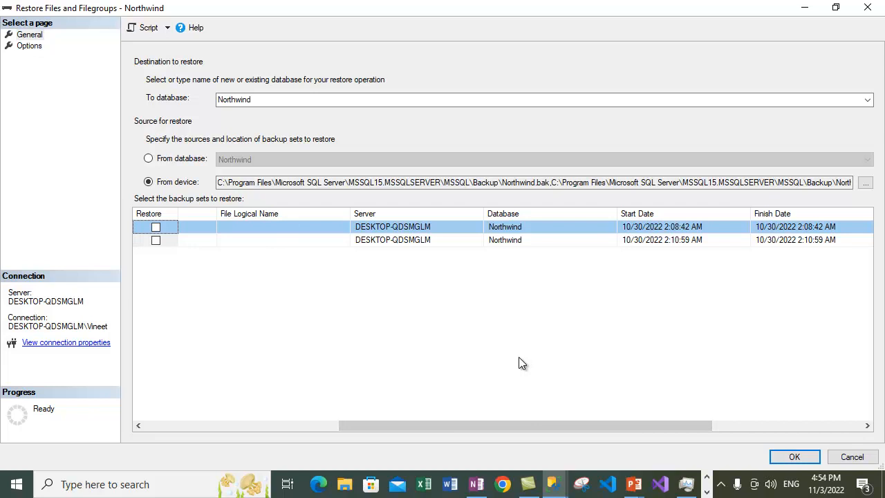
drag(486, 423, 514, 428)
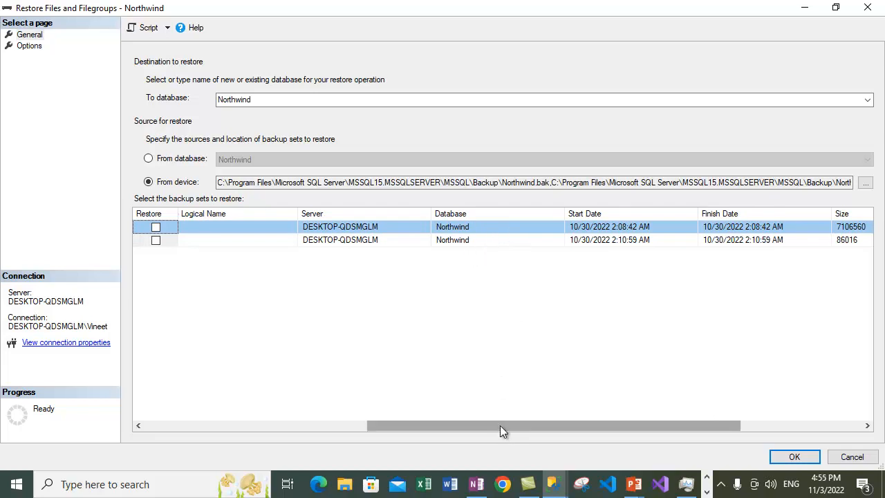
drag(500, 425, 528, 425)
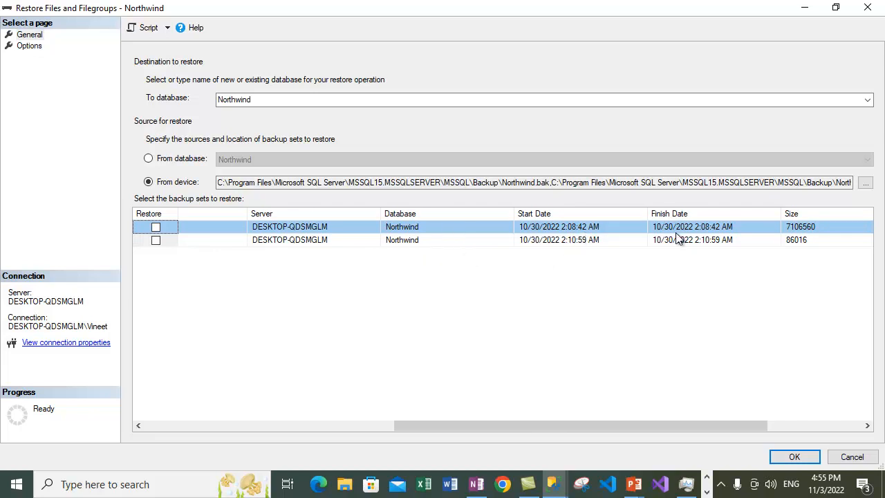
drag(701, 419, 781, 427)
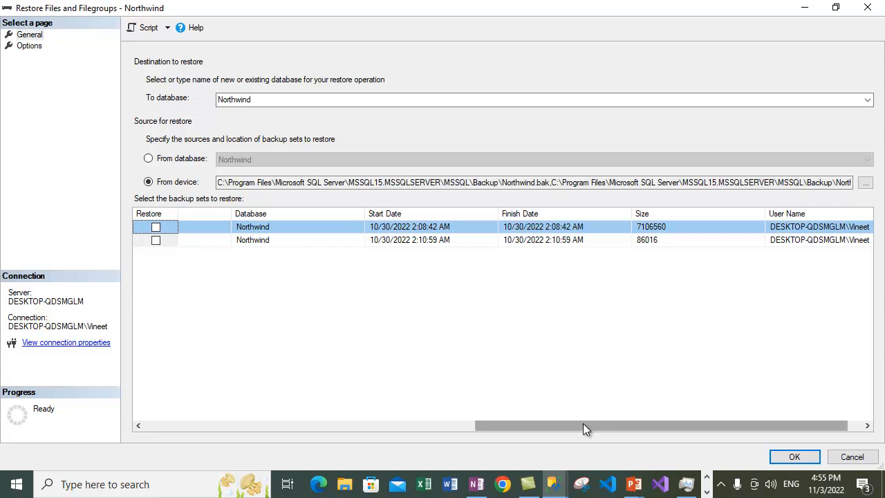
drag(583, 423, 172, 414)
Select the full and transaction log backup sets from the device and try to open the restore options.
click(23, 49)
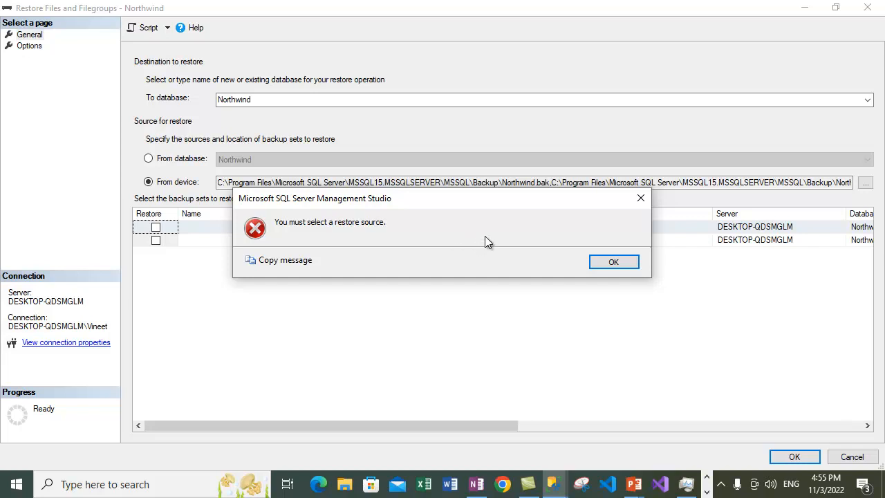
click(612, 263)
click(156, 227)
click(156, 240)
click(44, 47)
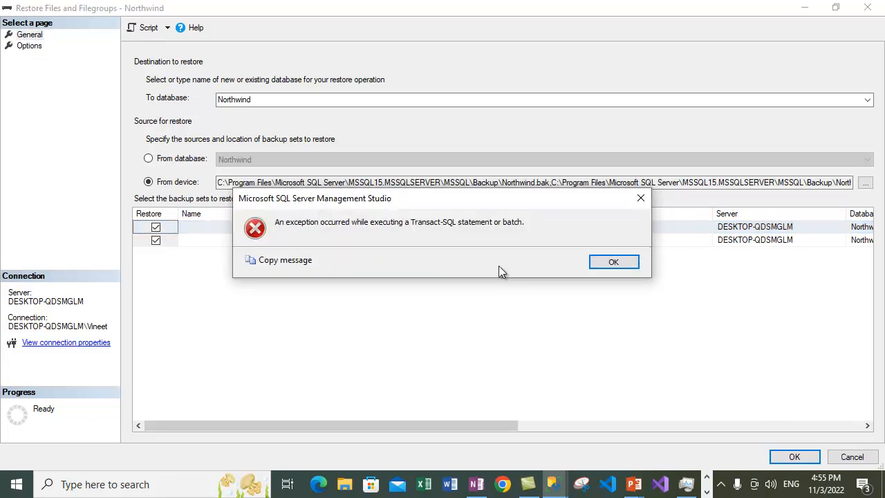
click(613, 263)
click(30, 49)
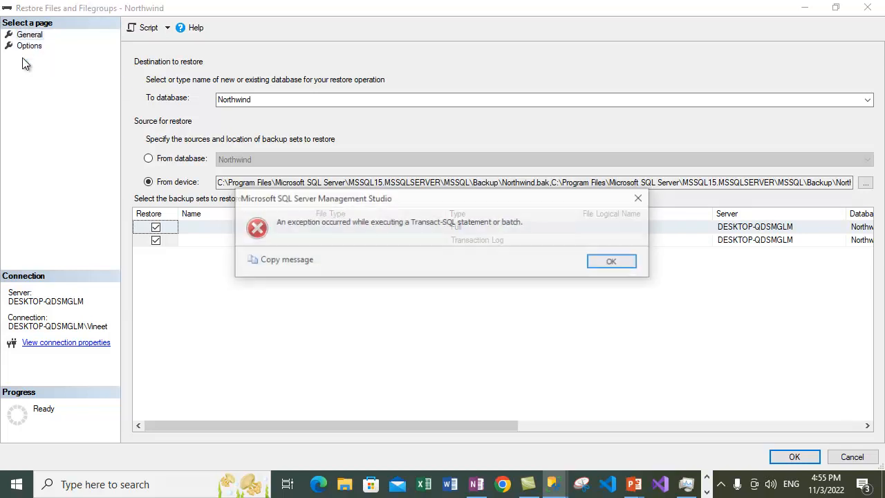
click(612, 263)
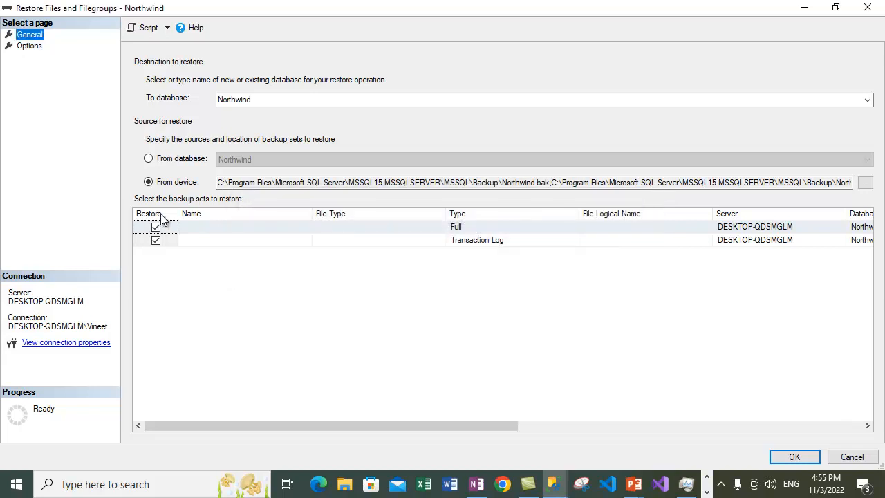
Change the restore source to the Northwind database and select its full and transaction log backup sets, proceeding to the restore options.
click(158, 160)
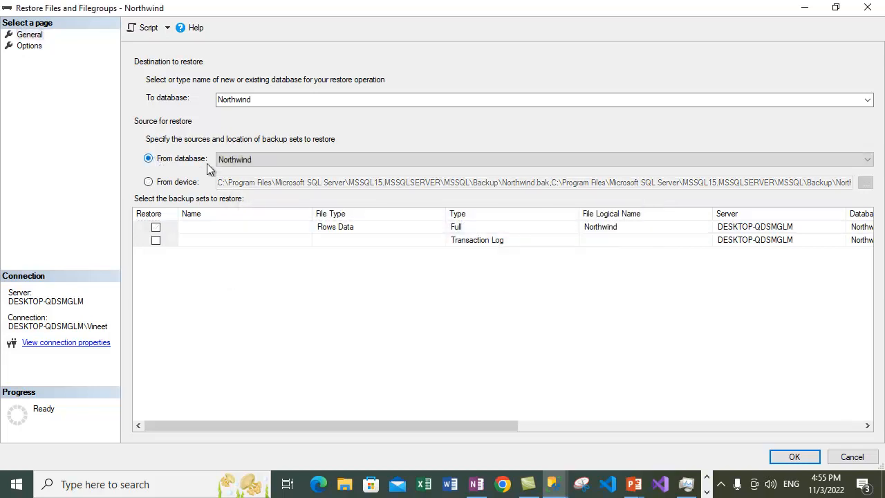
click(155, 228)
click(29, 45)
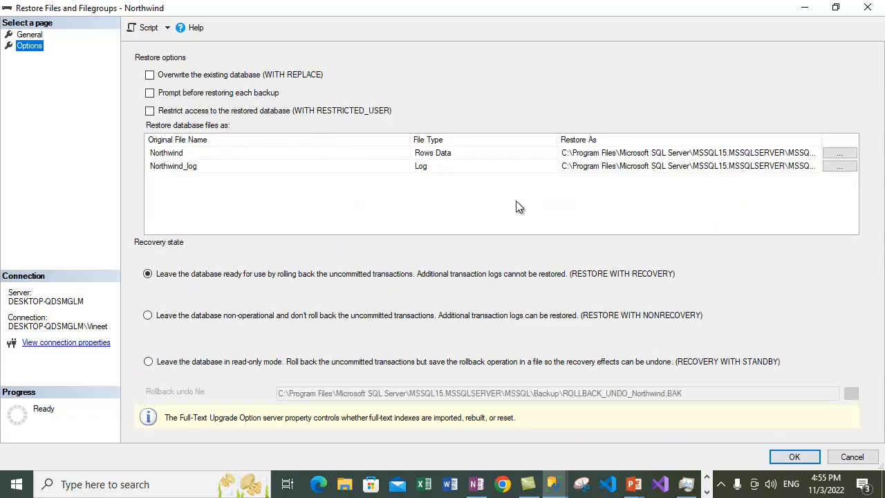
Recheck the source database and its selected backup sets, returning to the restore options.
click(29, 34)
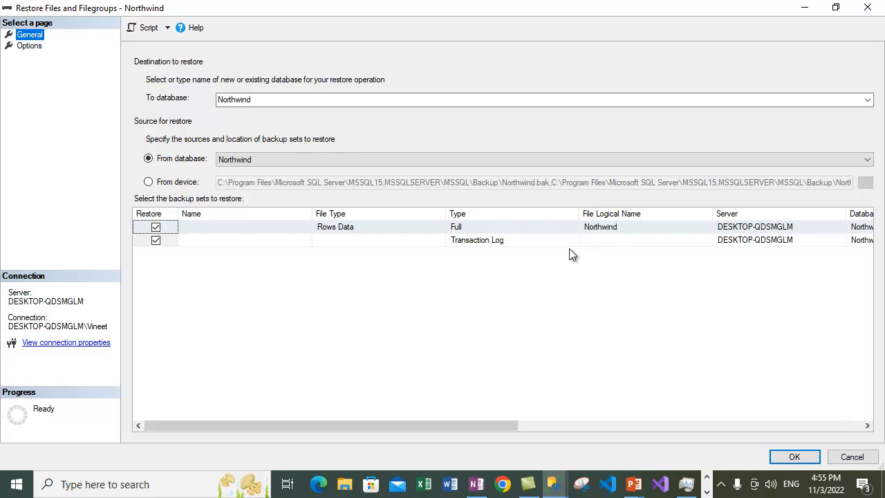
drag(505, 426, 257, 415)
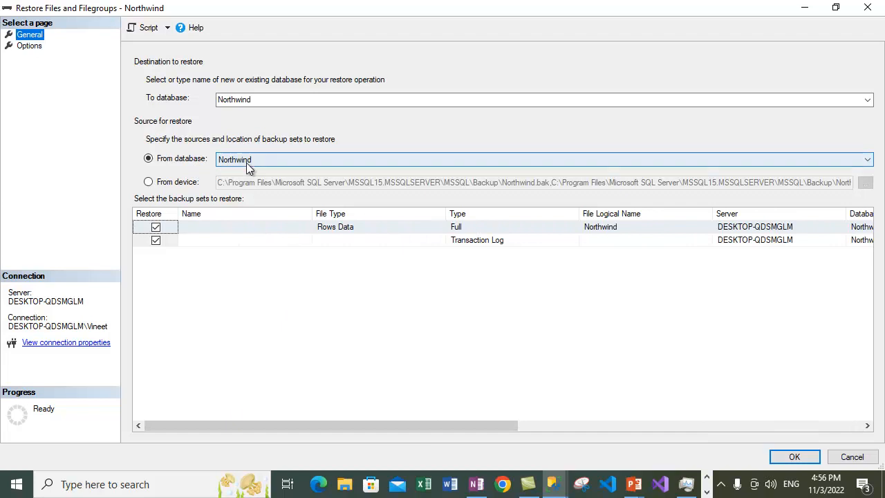
click(28, 46)
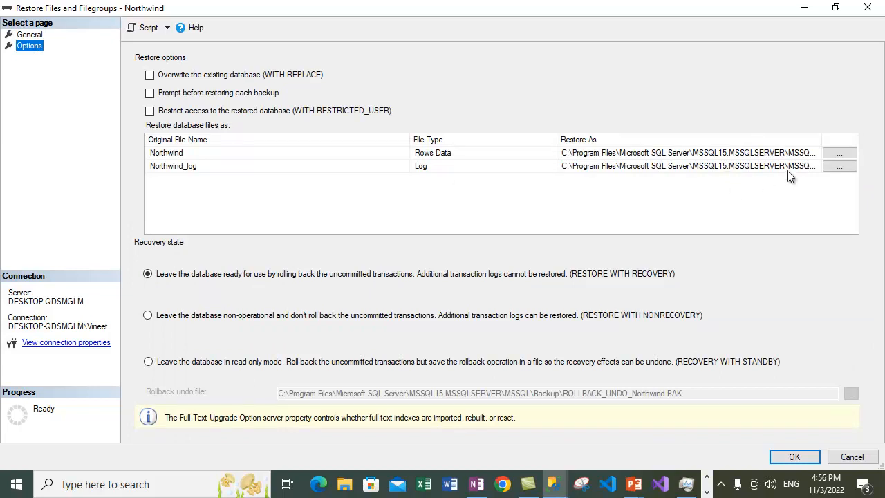
Resize the File Type and Restore As columns to read the full restore paths of the data and log files.
drag(822, 140, 837, 141)
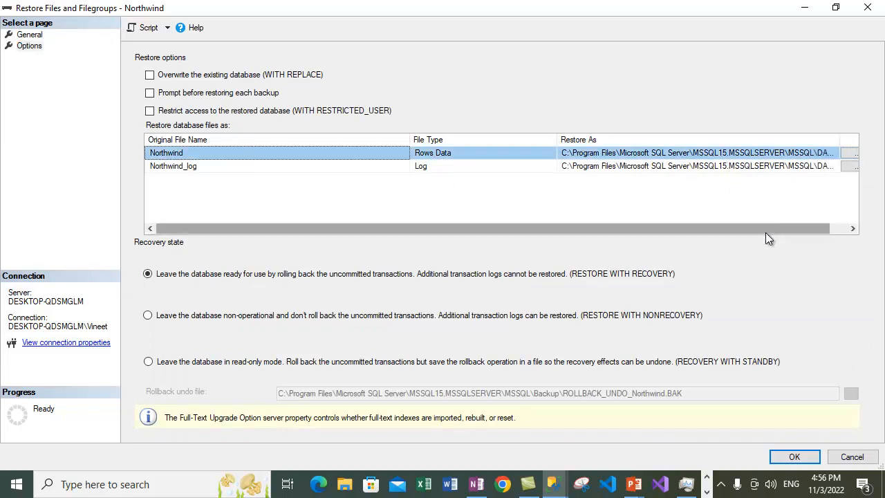
drag(765, 232, 827, 214)
drag(822, 140, 864, 142)
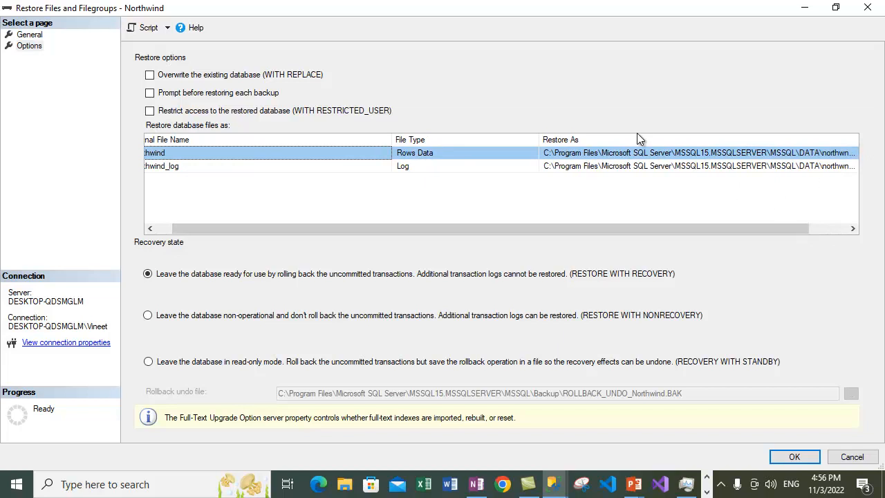
drag(539, 139, 465, 138)
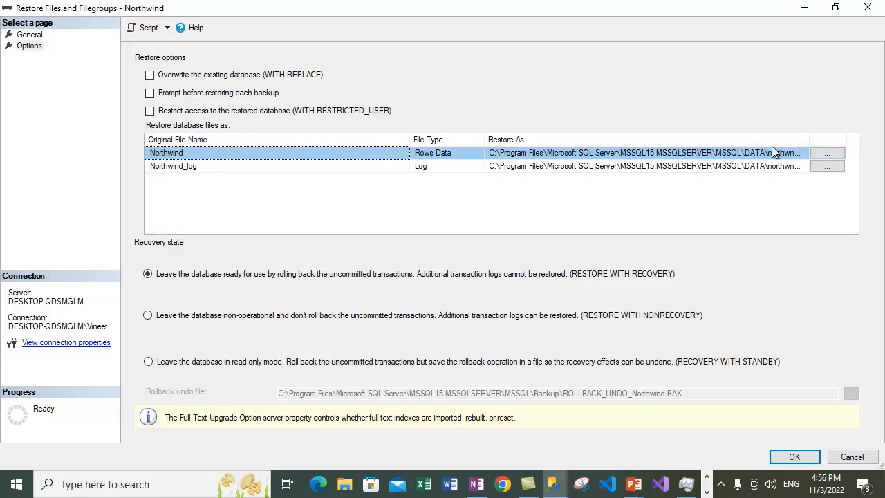
drag(806, 141, 861, 138)
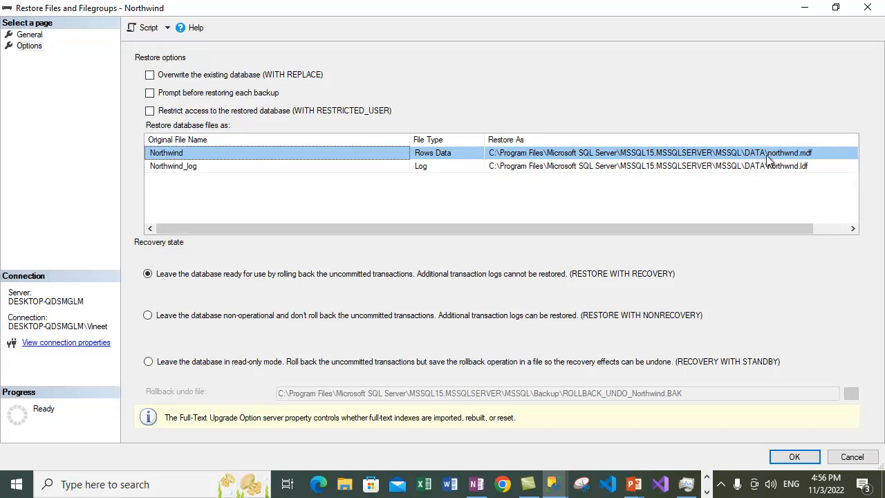
click(453, 169)
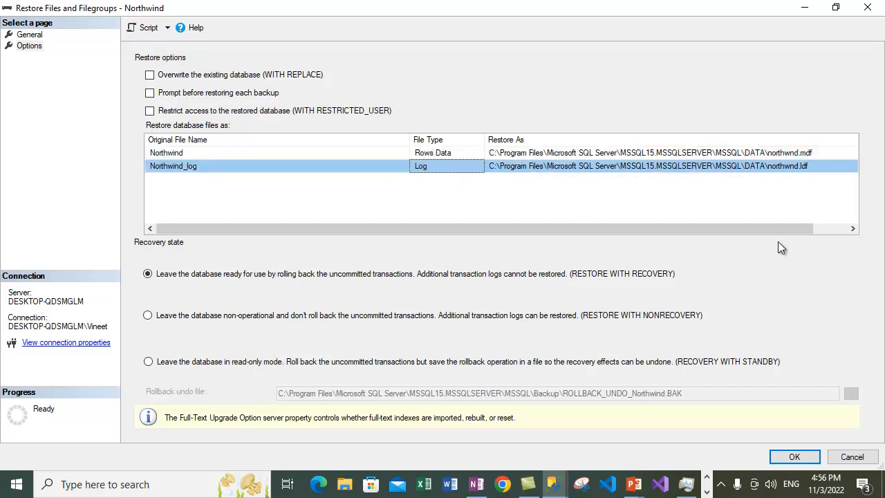
drag(775, 230, 446, 222)
Enable overwriting the existing database (WITH REPLACE) for the restore.
click(150, 76)
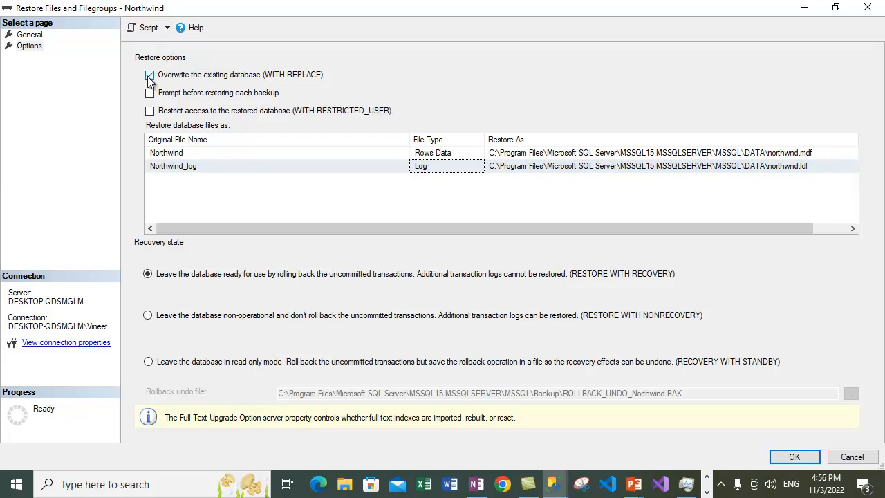
click(150, 76)
click(224, 77)
Open the DATA folder from the log file's restore path in File Explorer and fit the Type column to its contents.
click(780, 166)
drag(810, 166, 477, 175)
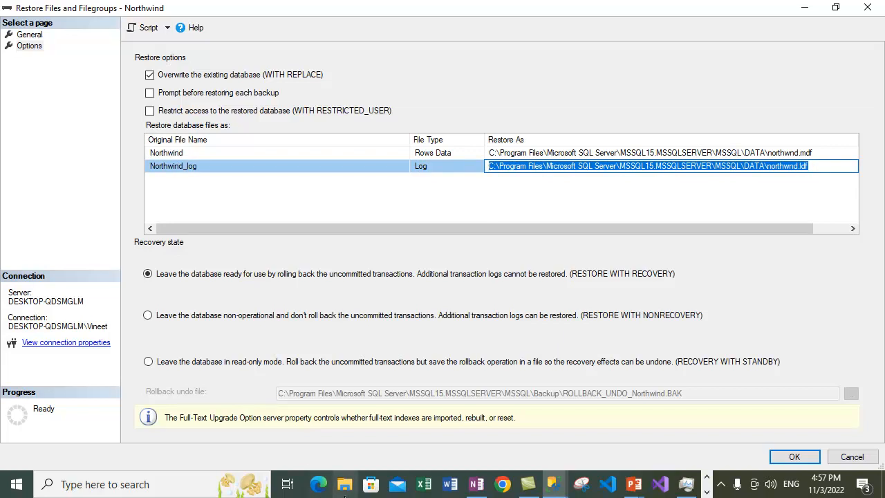
click(343, 489)
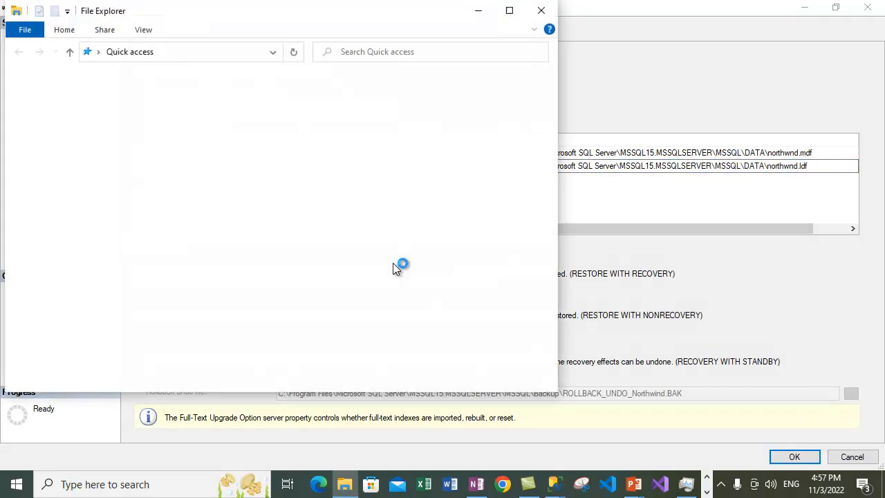
click(243, 53)
key(ctrl+v)
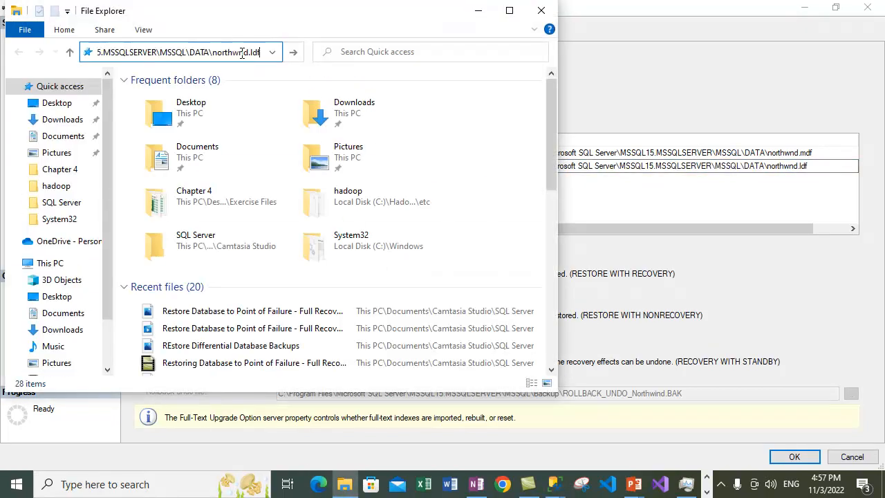
drag(213, 52, 369, 52)
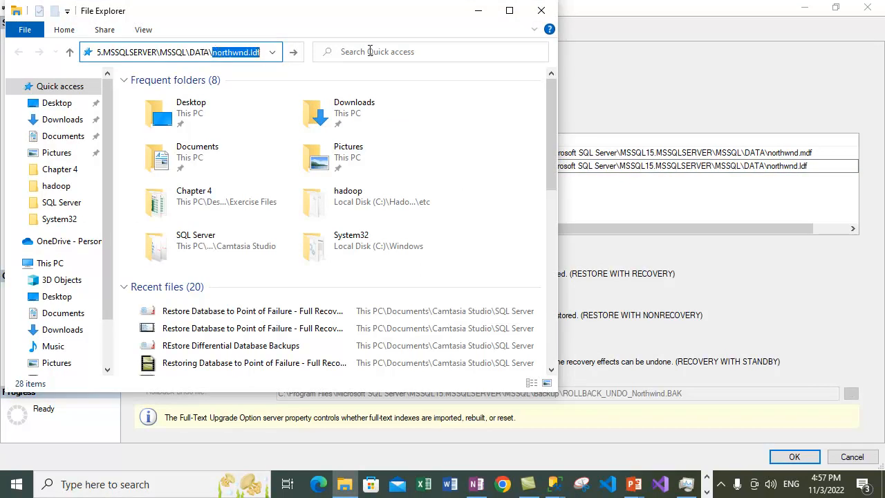
key(BackSpace)
key(Return)
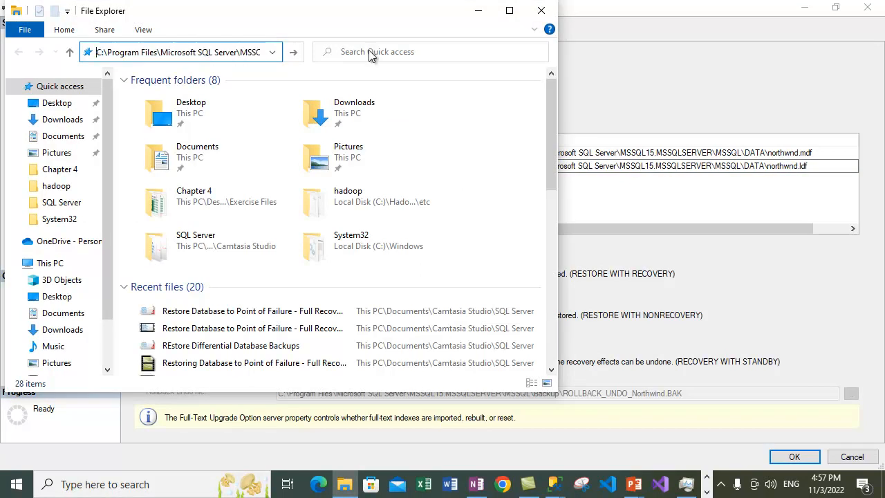
click(483, 261)
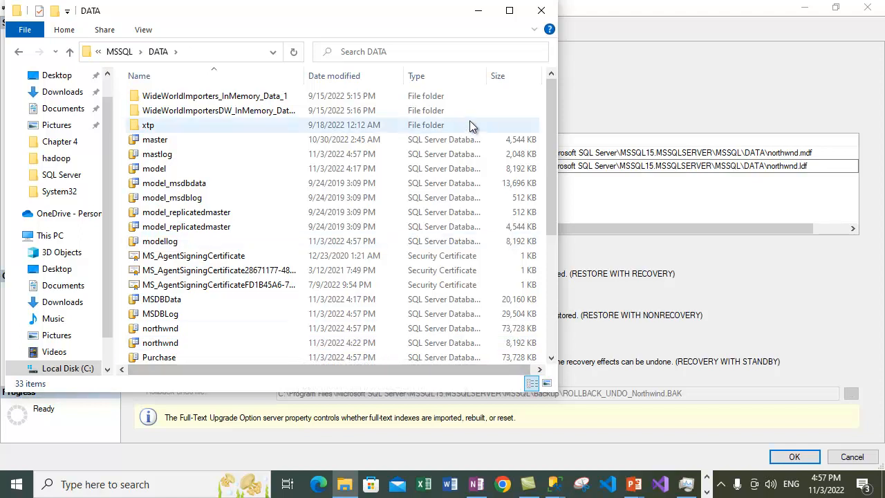
double_click(487, 78)
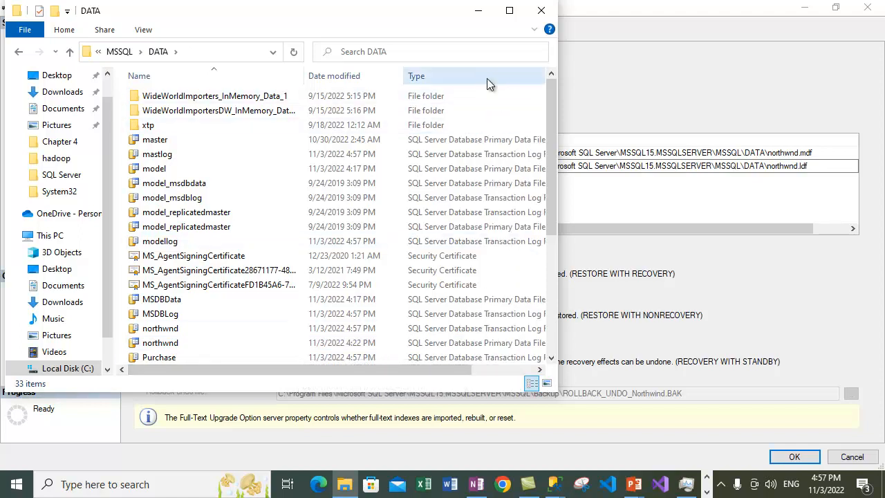
Maximize the DATA folder window, locate the northwnd log and primary data files in reversed name order, and return to the restore options.
double_click(389, 15)
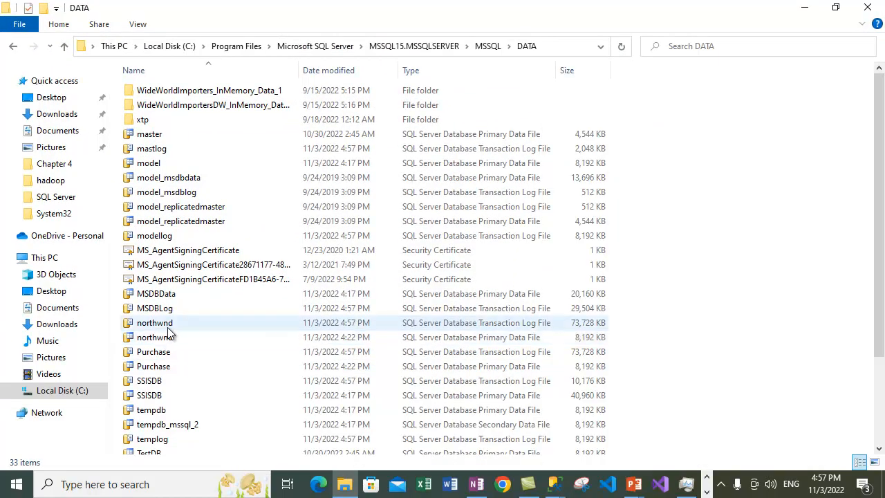
click(168, 327)
click(184, 74)
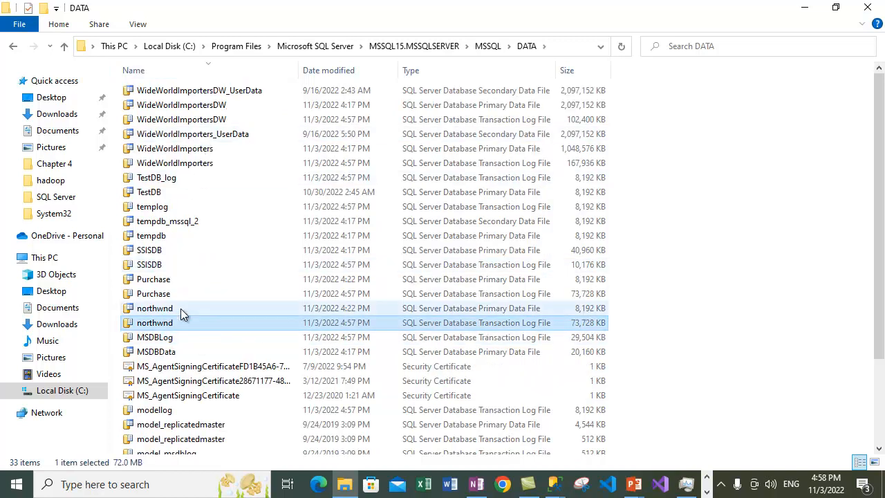
click(520, 313)
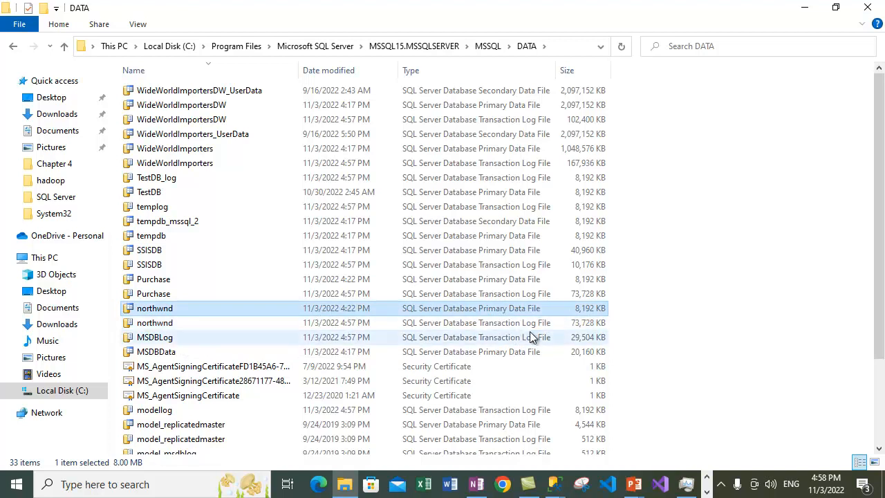
click(805, 7)
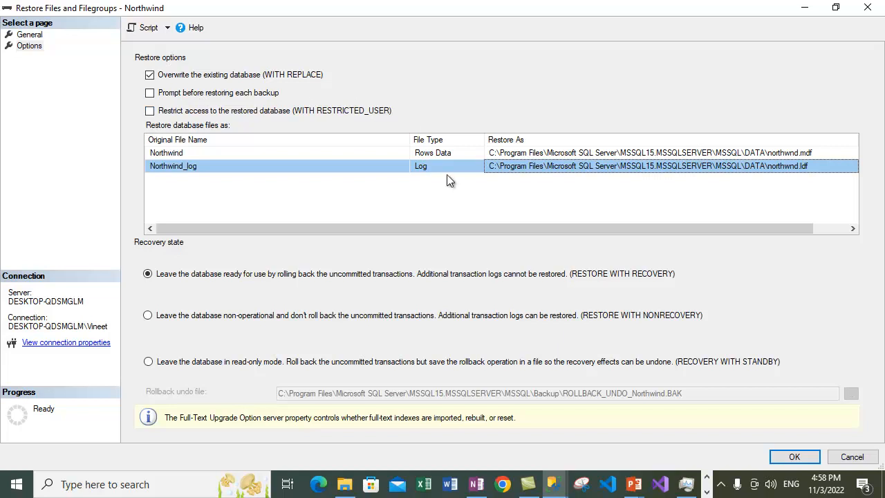
Recheck the selected backup sets and examine the file types and restore paths of the Northwind data and log files.
click(29, 34)
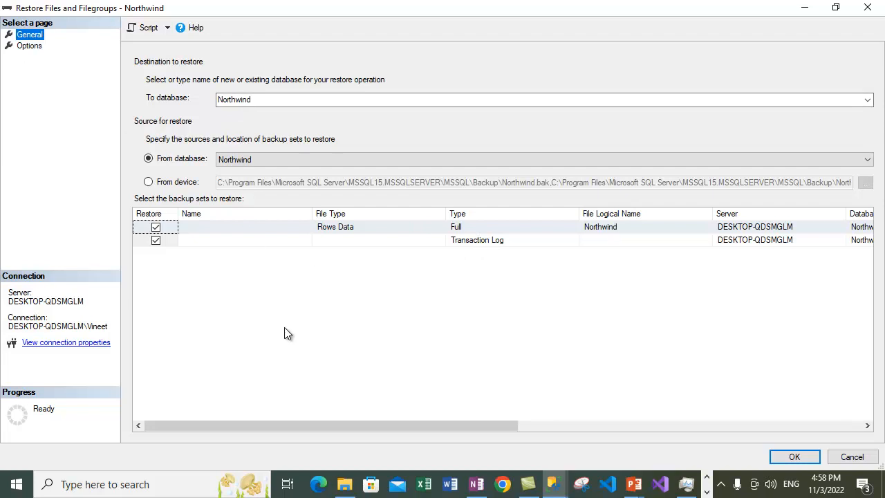
click(31, 46)
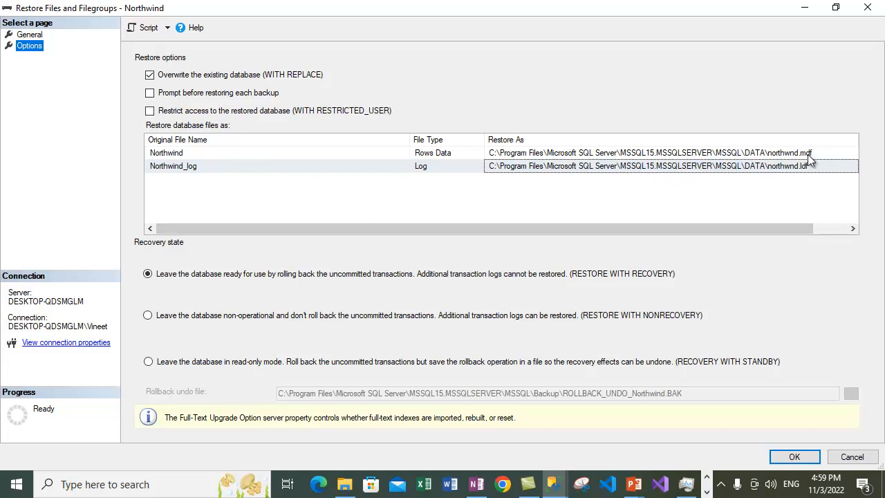
drag(744, 229, 778, 230)
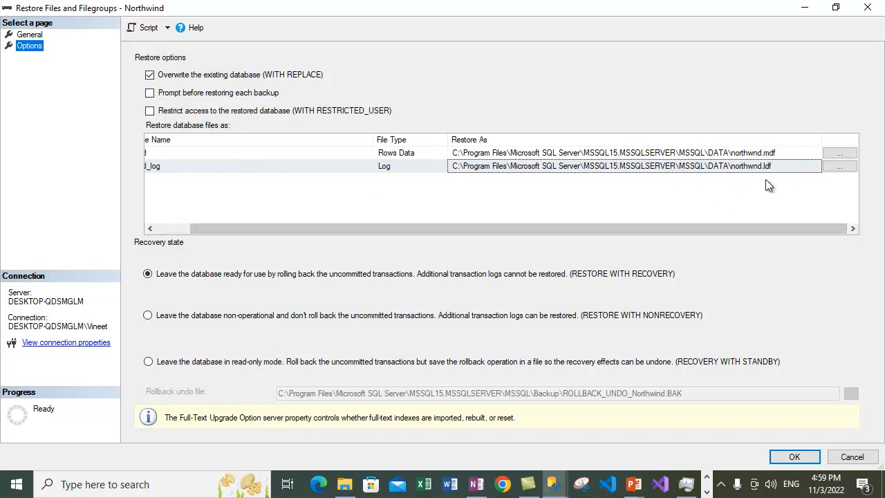
click(741, 223)
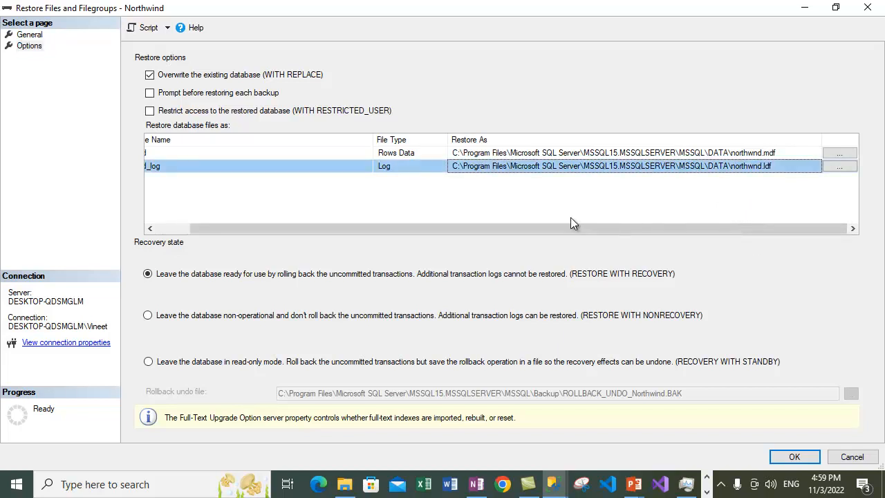
click(412, 156)
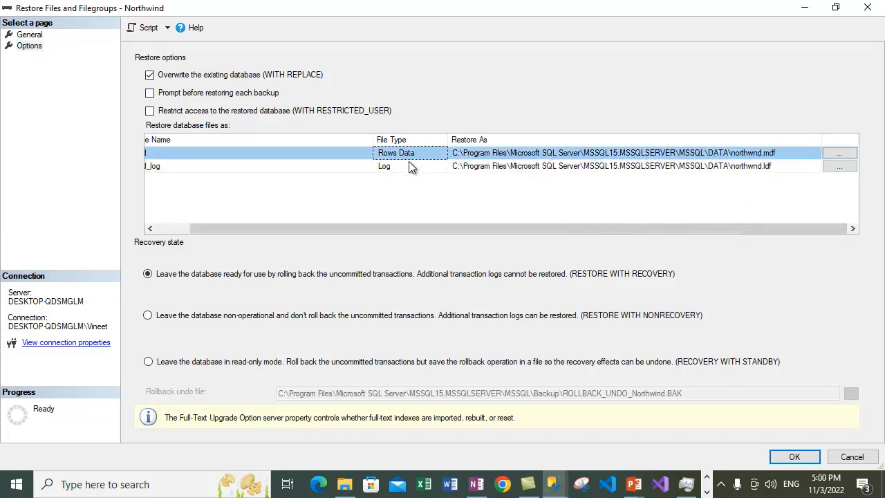
click(399, 169)
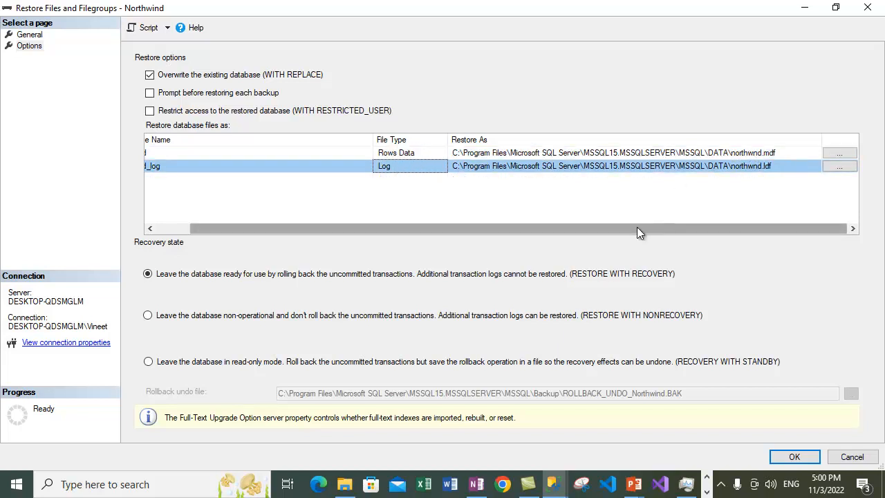
drag(637, 226, 548, 229)
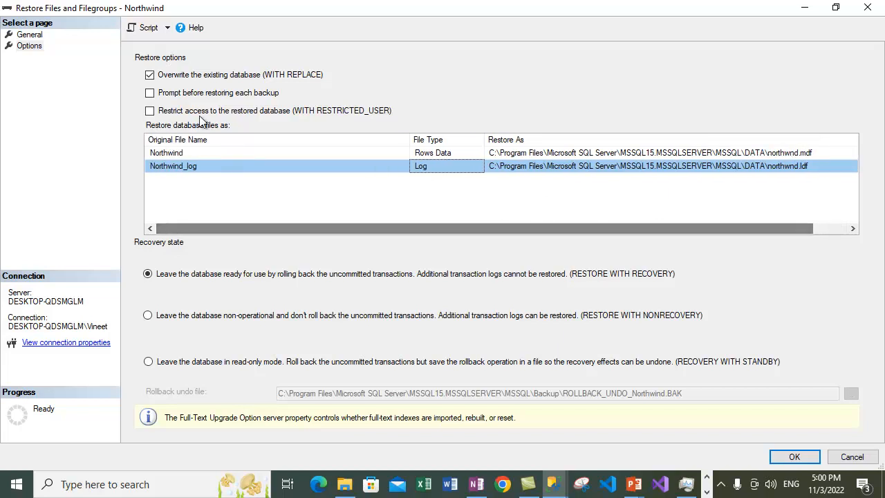
Switch the restore source to the backup device to compare its backup sets, and set it back to the Northwind database.
click(27, 34)
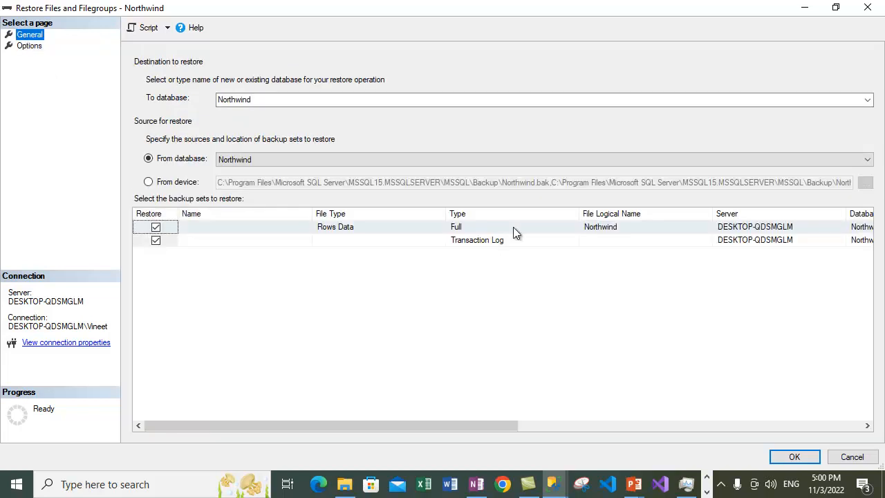
click(166, 181)
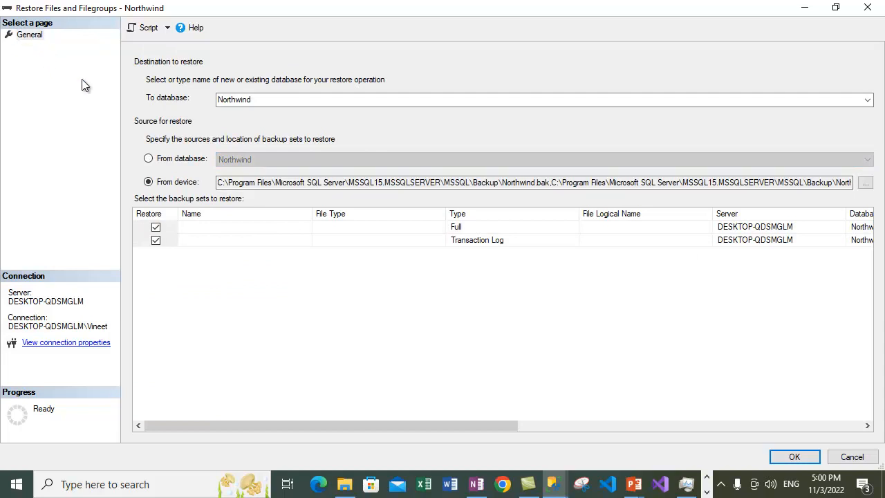
click(613, 262)
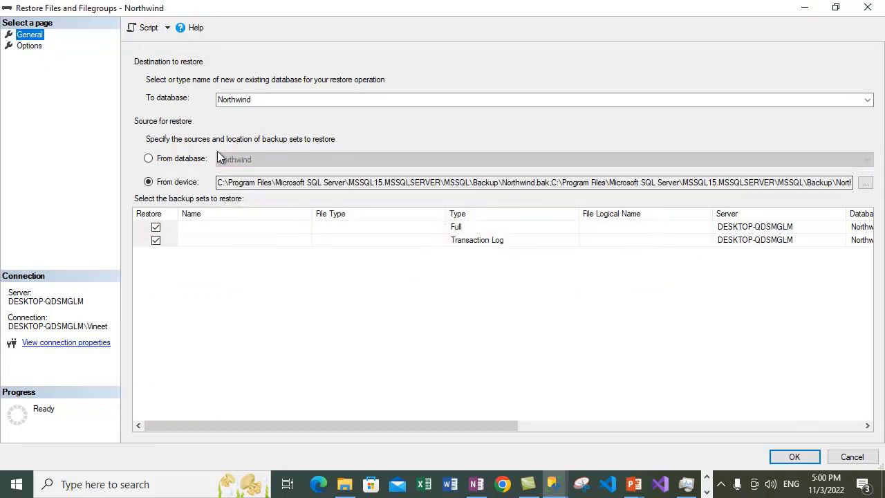
click(181, 158)
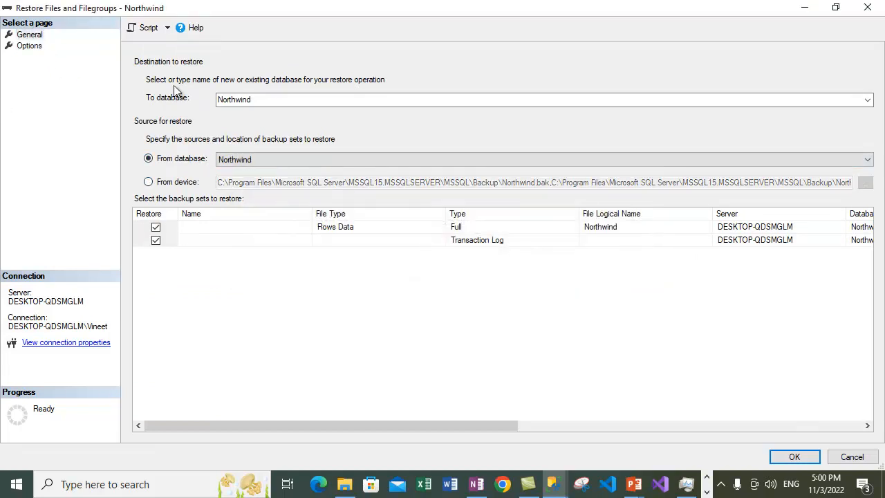
Review the restore paths of the Northwind data and log files and cancel the Files and Filegroups restore.
click(32, 46)
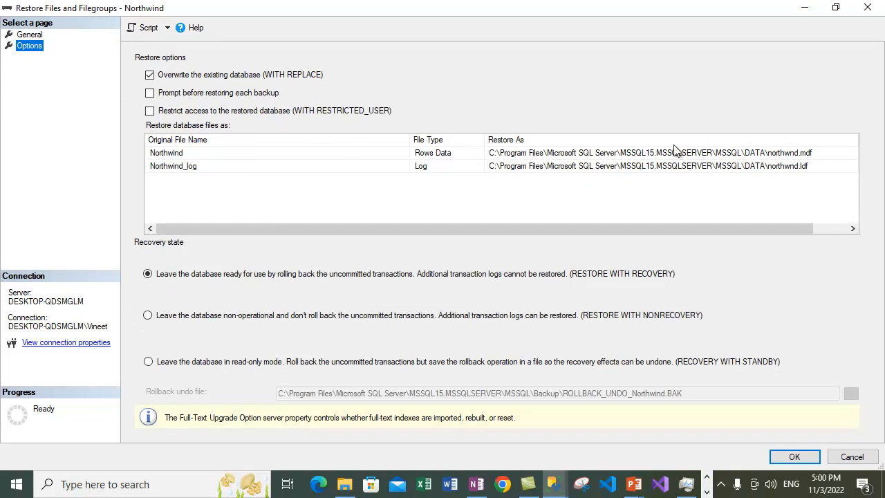
click(751, 226)
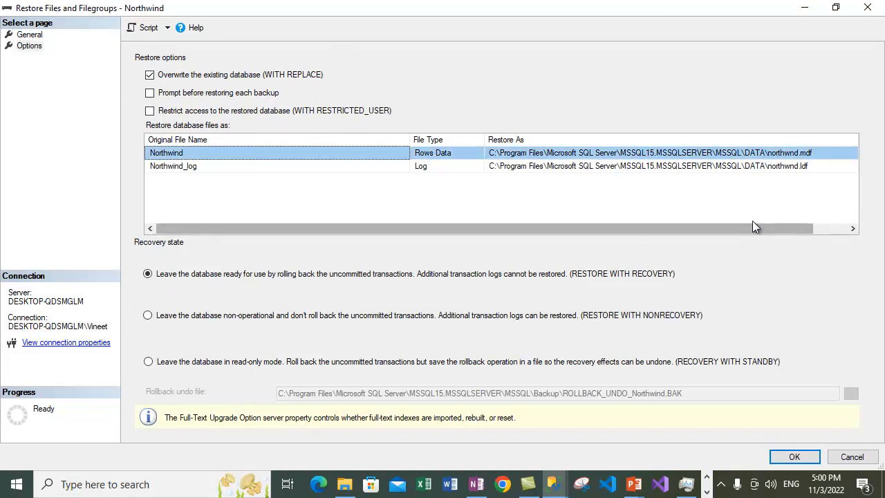
drag(746, 231, 837, 230)
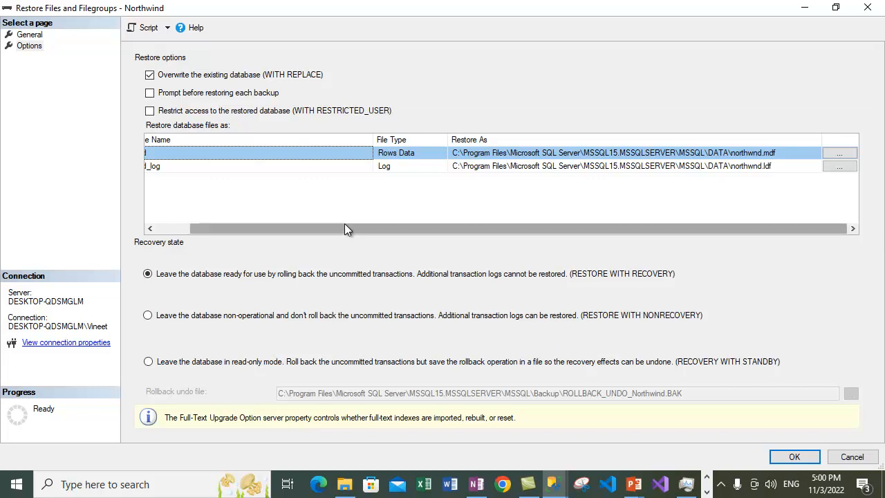
drag(344, 228, 282, 228)
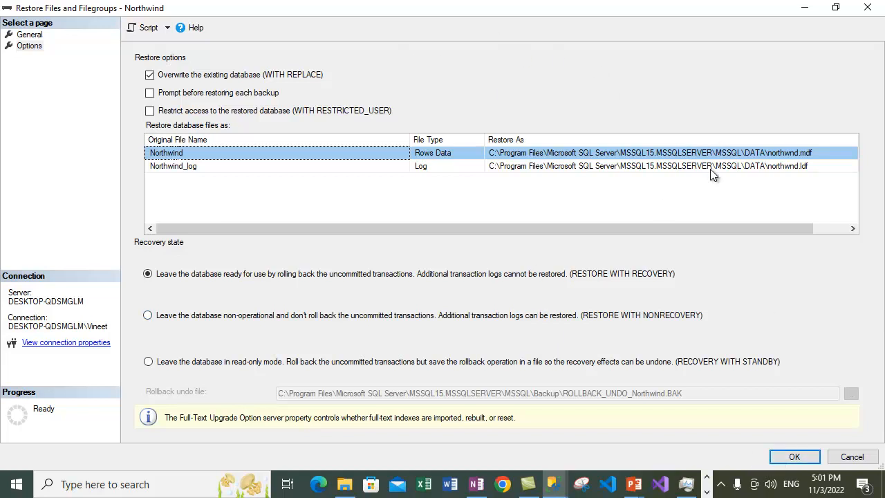
click(677, 153)
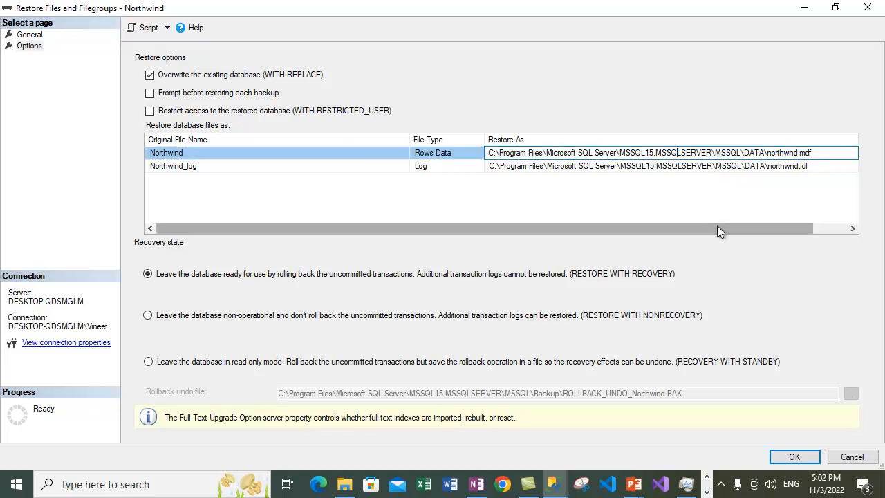
click(30, 34)
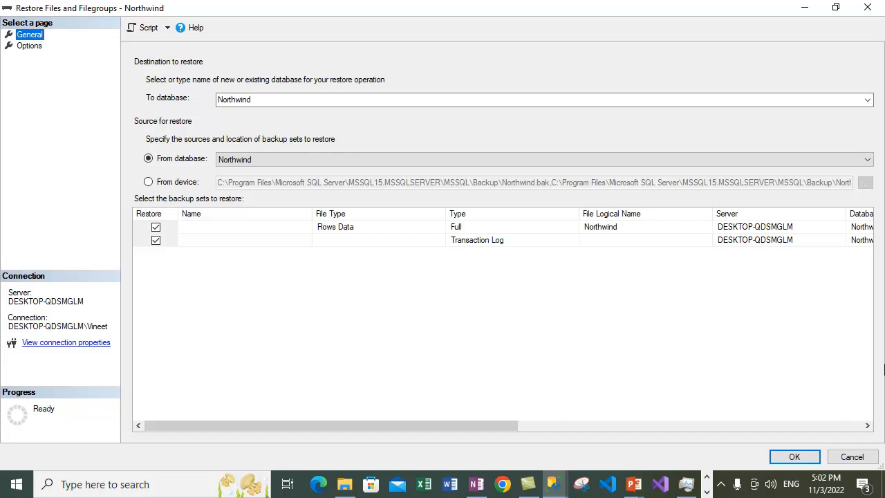
click(851, 457)
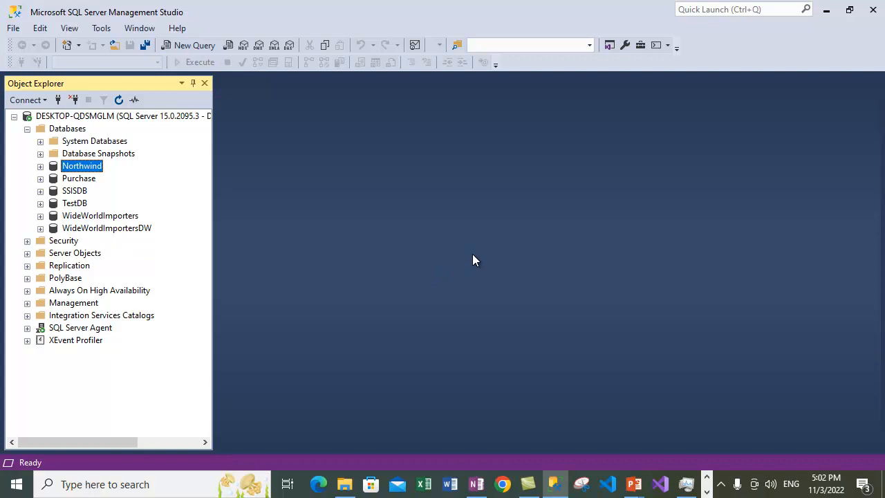
Start a new query and write RESTORE DATABASE Northwind as its first line.
click(193, 46)
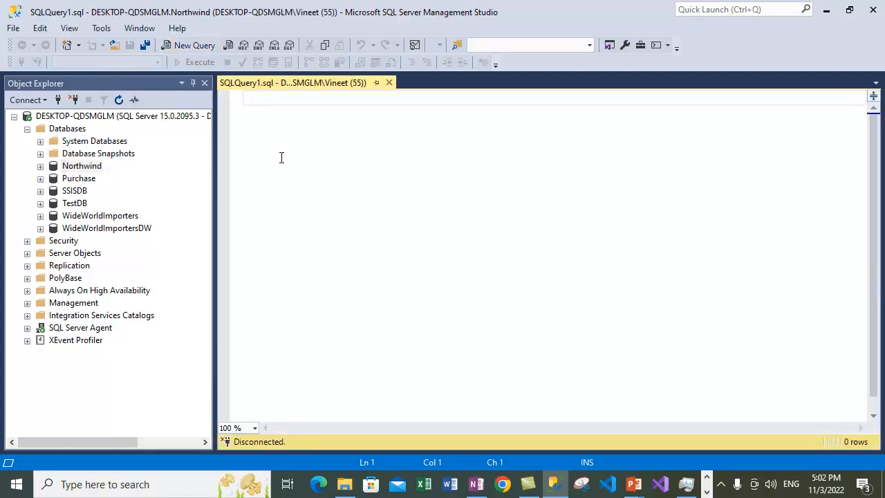
text(RESTORE DFATA)
key(BackSpace)
key(BackSpace)
key(BackSpace)
key(BackSpace)
text(ATABASE)
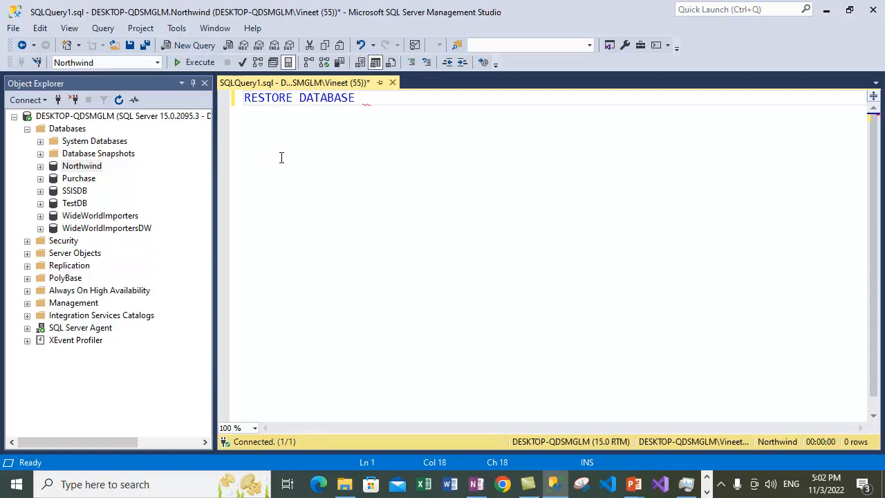
text( Northwind)
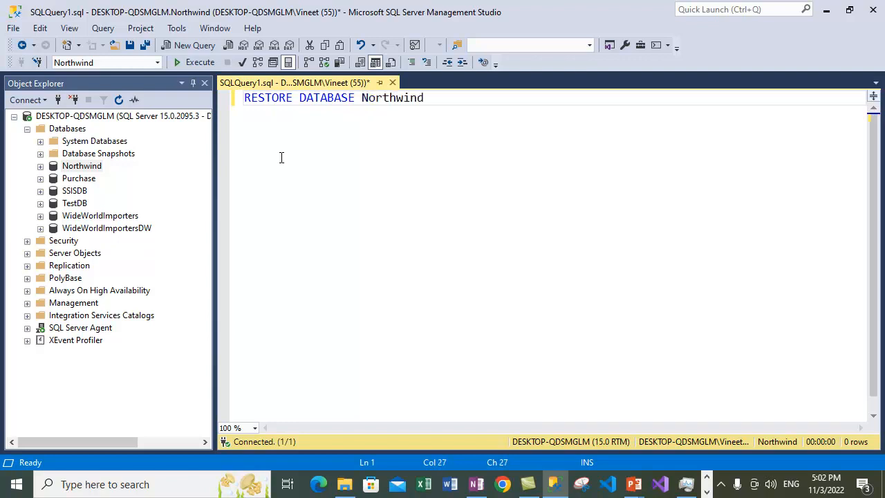
key(Return)
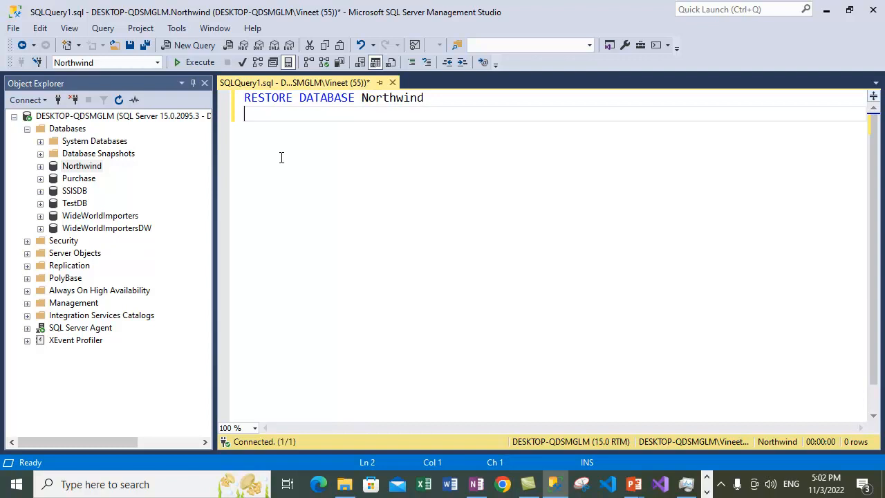
Add the clause FROM DISK = 'C:' on the query's second line, with the path in single quotes.
text(FROM DISK)
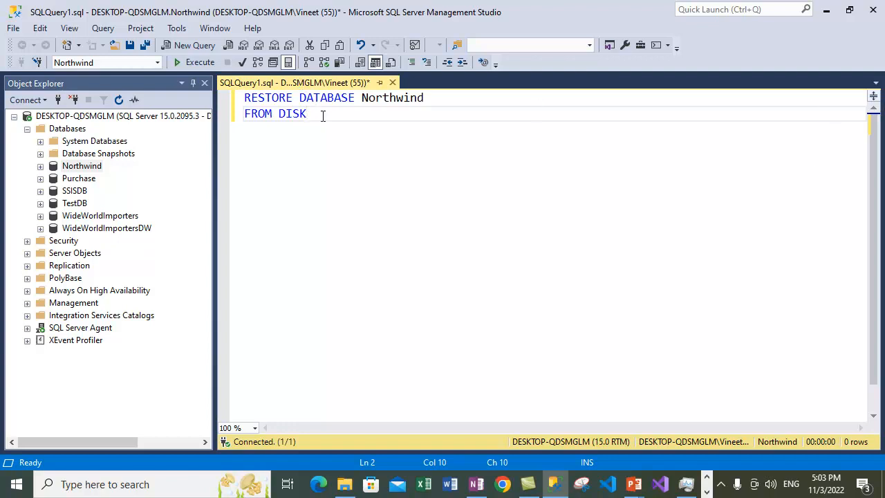
text(= "C:\)
key(Return)
key(BackSpace)
key(BackSpace)
click(323, 116)
key(Delete)
text(')
key(Right)
key(Right)
text(')
key(Return)
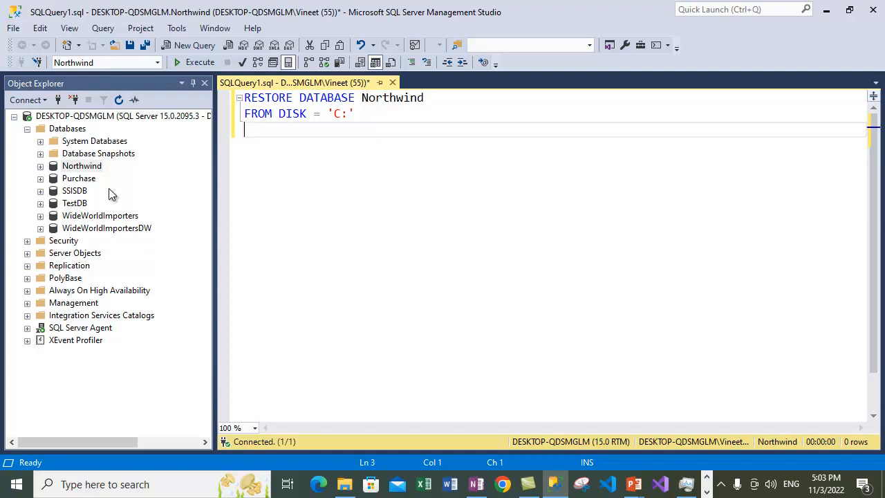
Open the Back Up Database dialog for the Northwind database and maximize it.
right_click(94, 170)
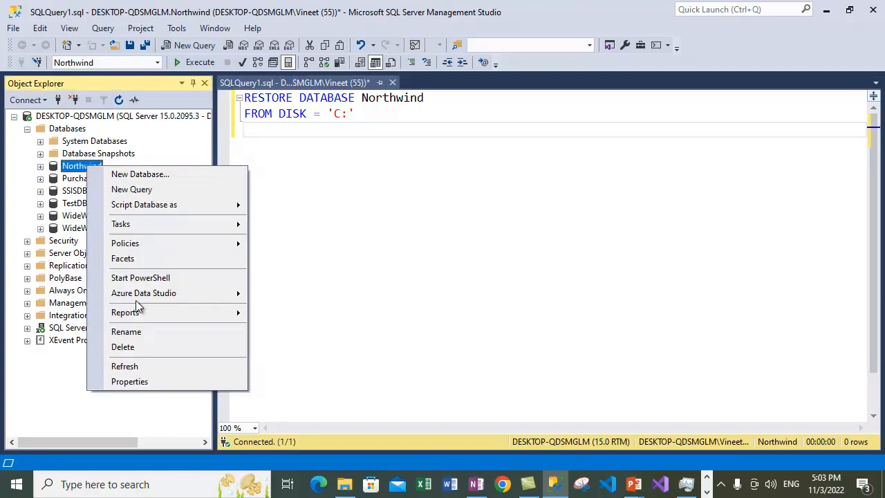
mouse_move(175, 225)
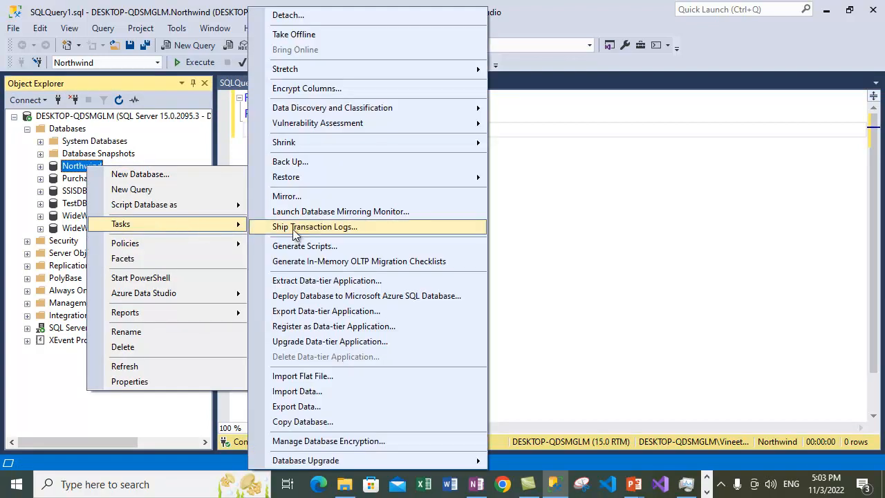
click(294, 161)
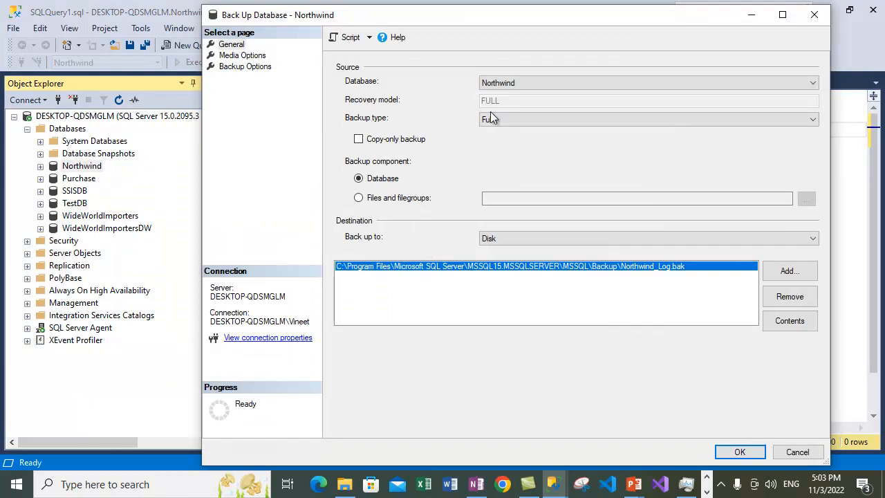
double_click(412, 20)
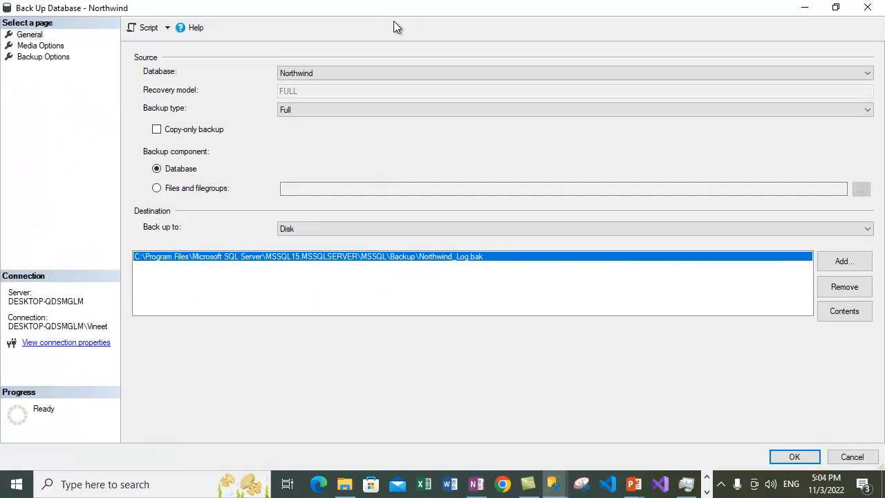
click(172, 190)
click(860, 189)
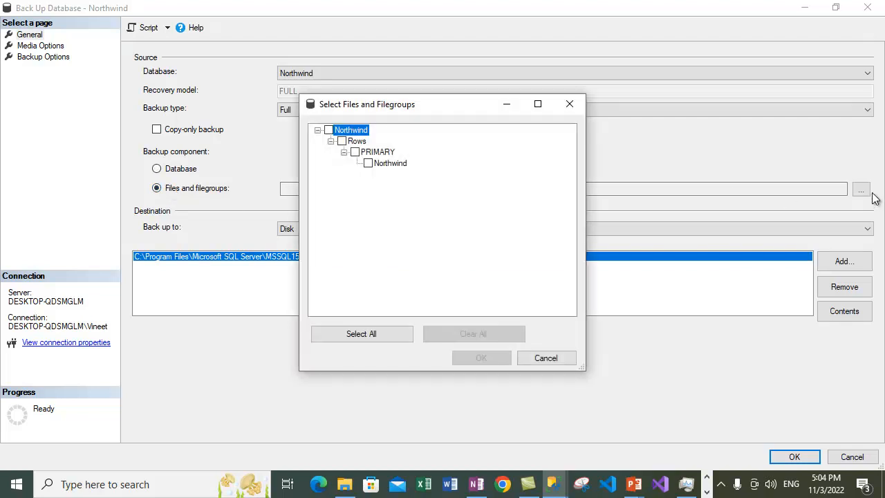
click(546, 360)
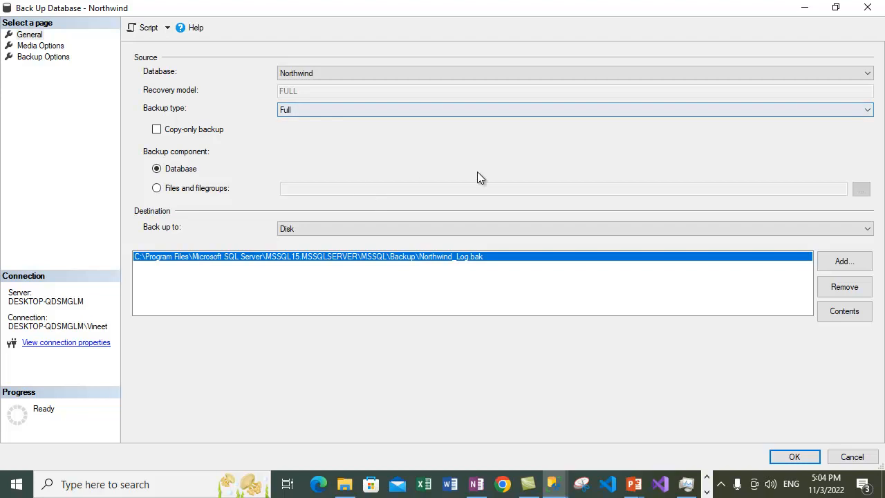
Set the backup component to files and filegroups, including the Northwind file of the PRIMARY filegroup.
click(174, 188)
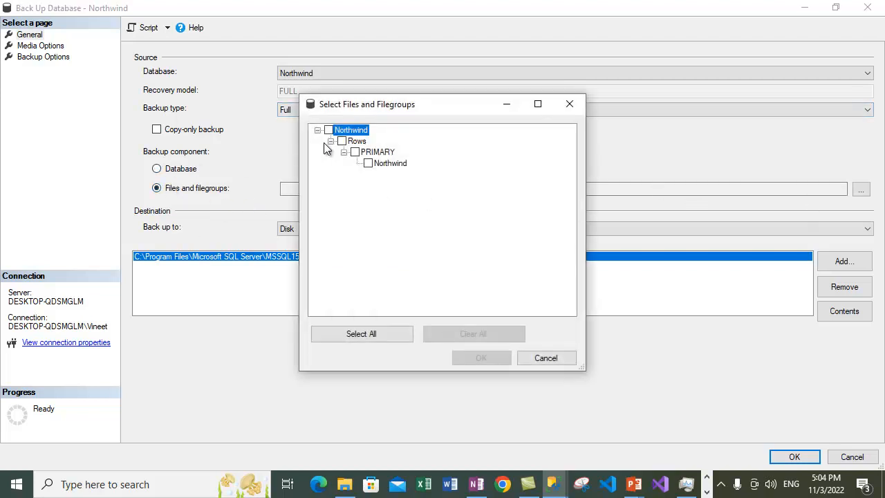
click(368, 164)
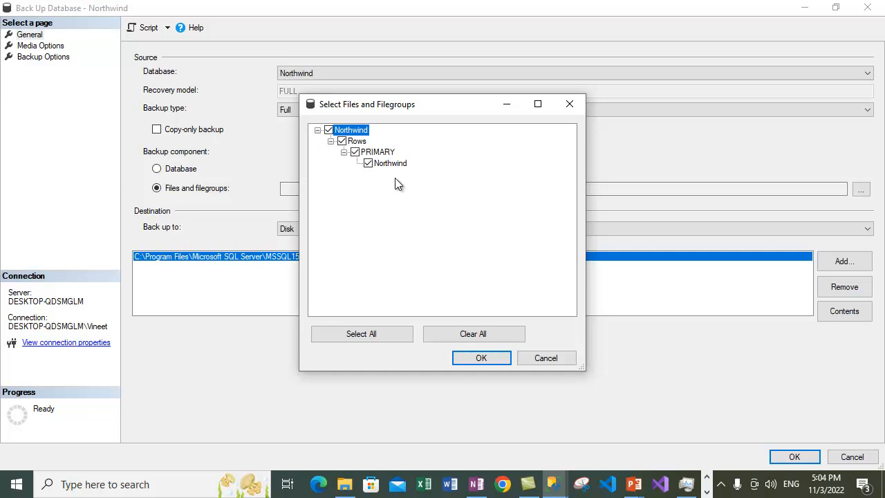
click(487, 363)
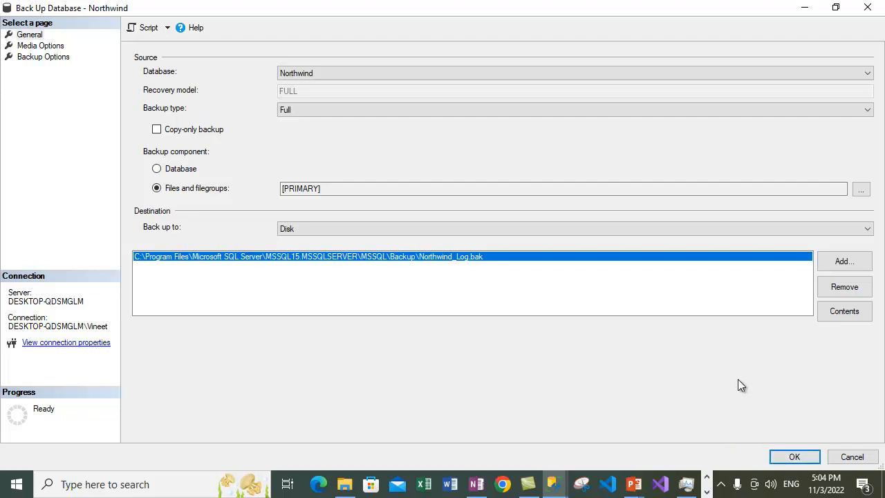
Replace the Northwind_Log.bak backup destination with a new file named NorthWind_Files_Filegroups in the Backup folder.
click(843, 287)
click(845, 264)
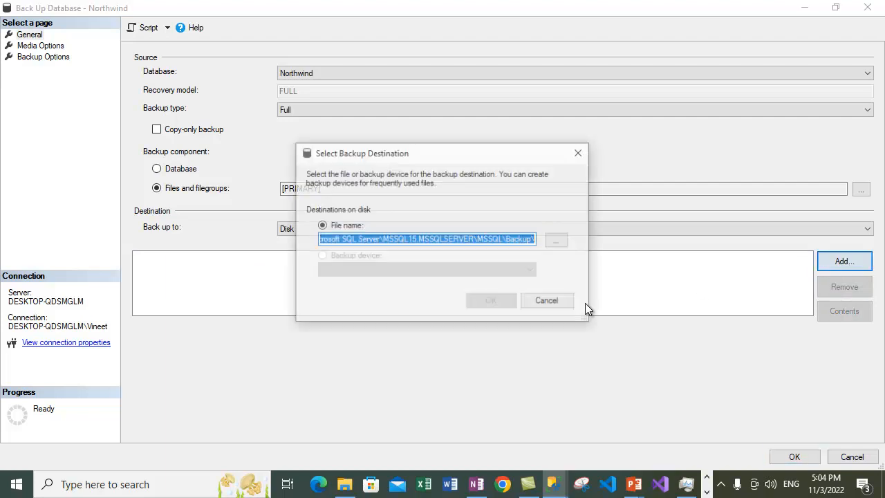
click(443, 239)
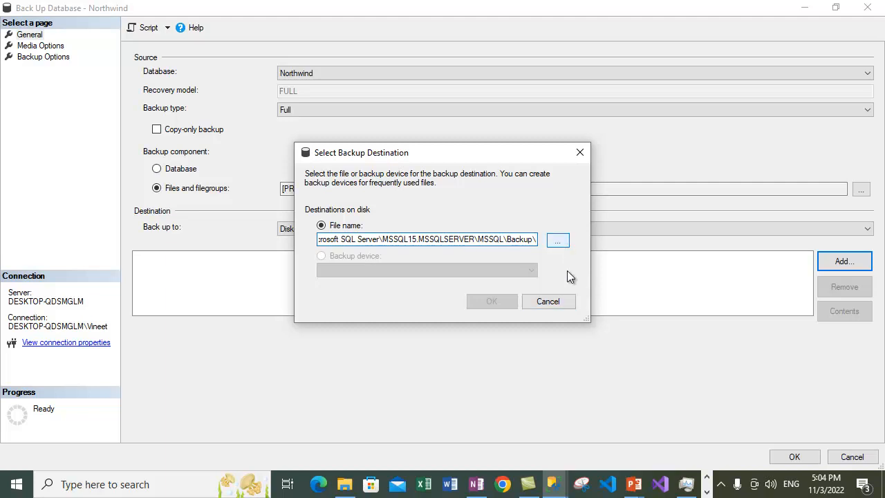
click(463, 397)
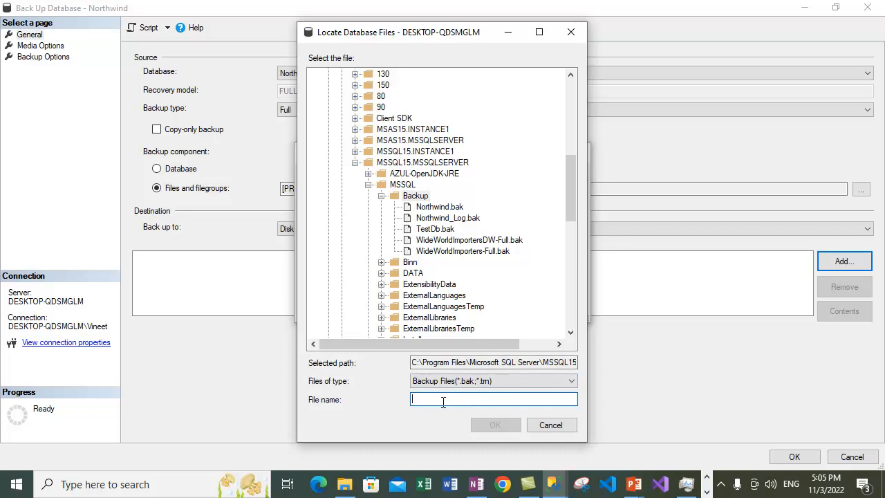
text(NorthWind)
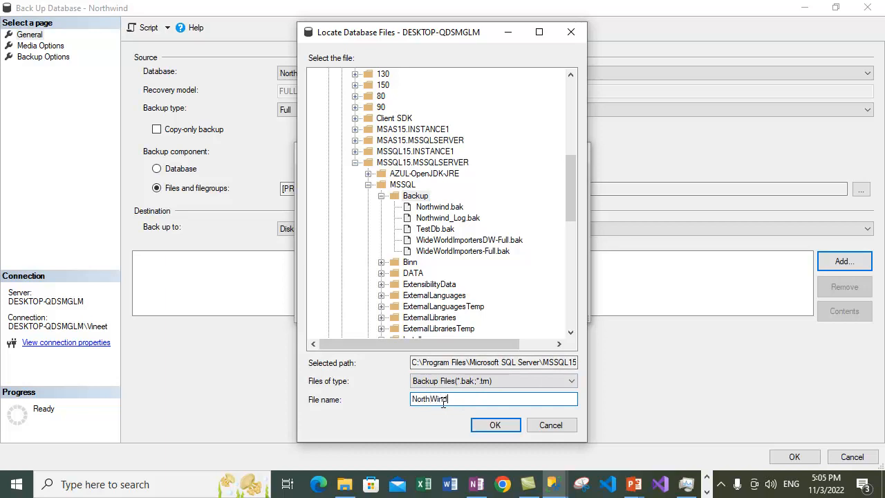
text(_Files_Filegroups)
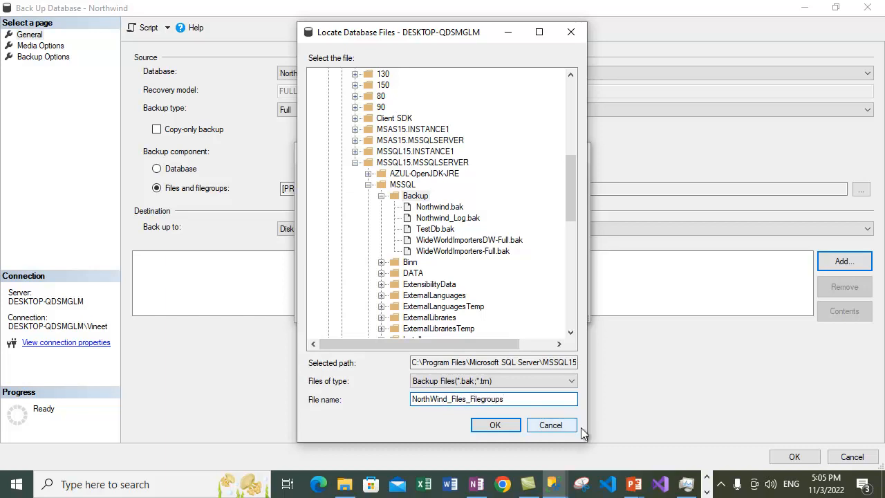
click(495, 425)
click(490, 301)
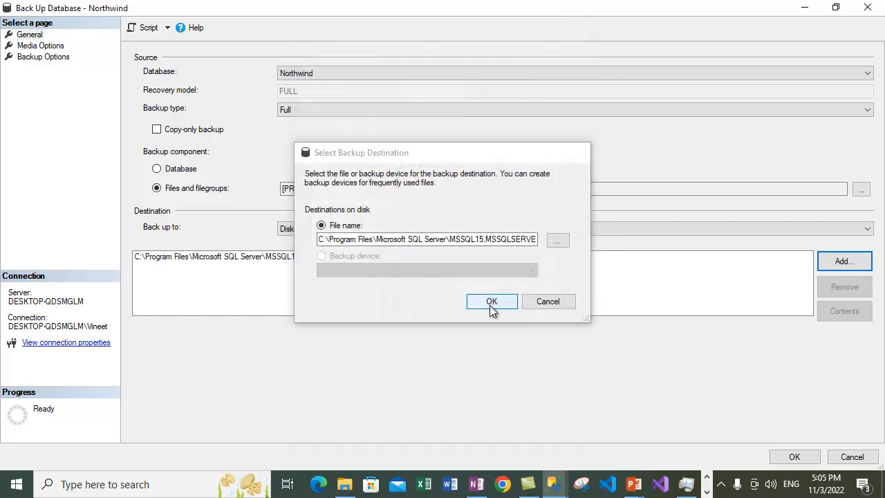
Run the Northwind filegroup backup to the selected destination and dismiss the completion message.
click(469, 259)
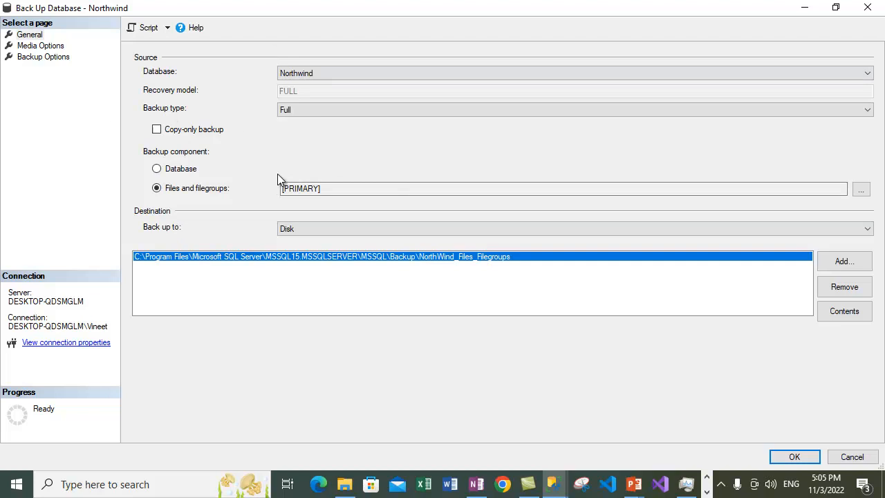
click(794, 458)
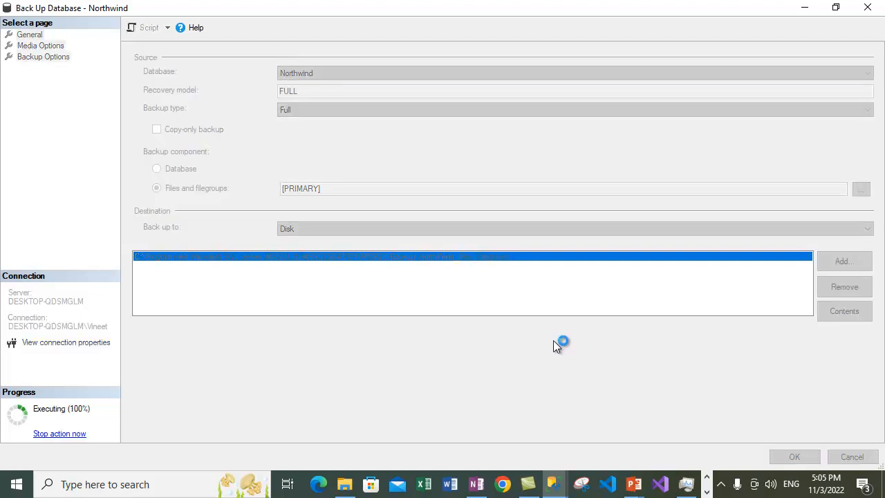
click(622, 264)
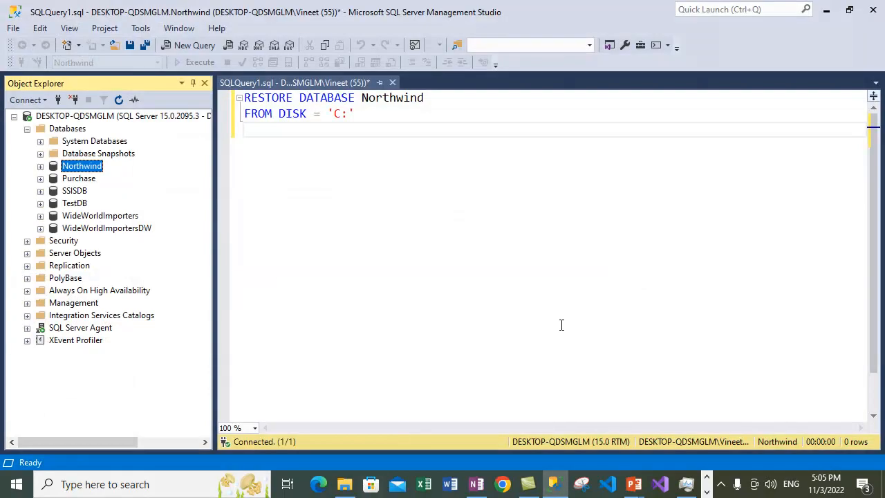
Check in File Explorer for the NorthWind_Files_Filegroups file in the MSSQL Backup folder, then return to Management Studio.
mouse_move(344, 484)
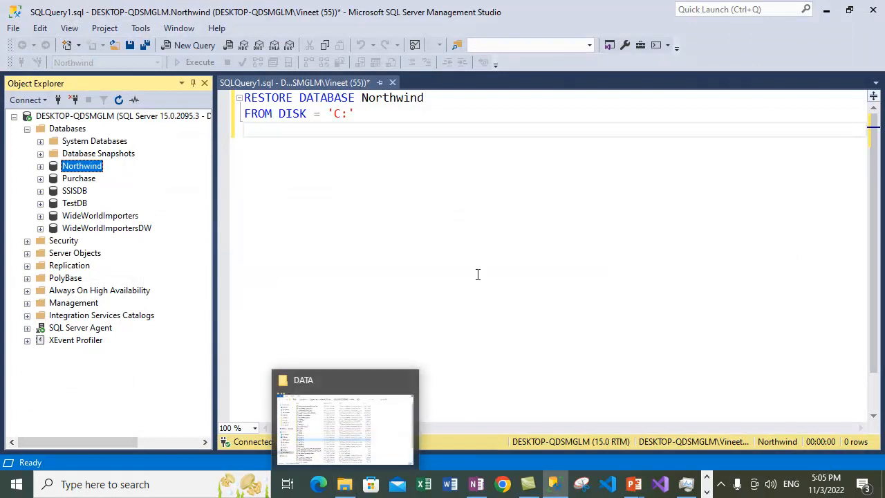
click(319, 425)
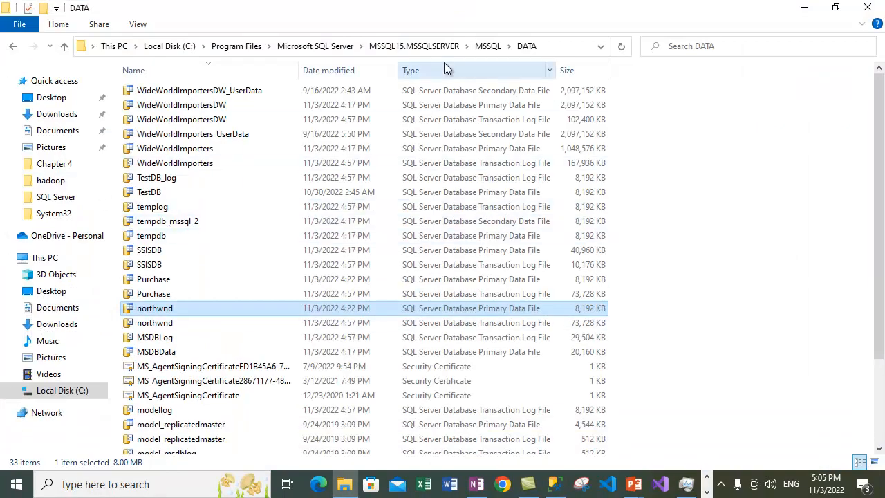
click(488, 46)
double_click(159, 90)
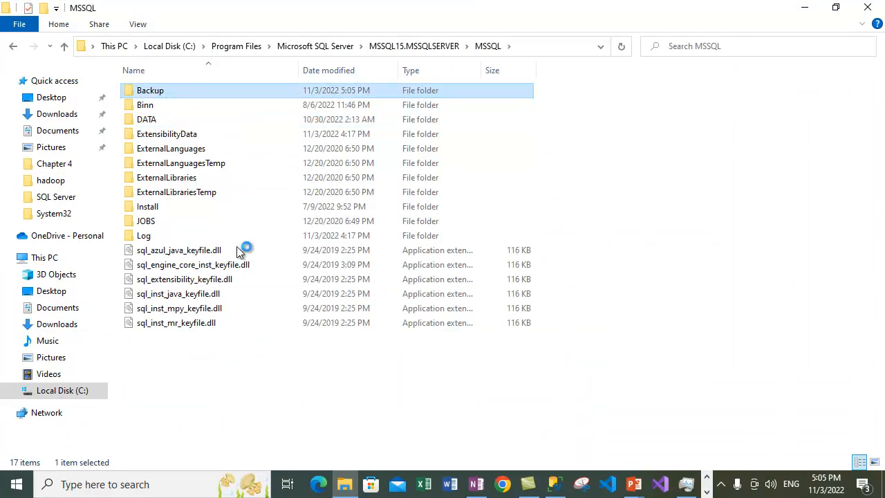
click(220, 94)
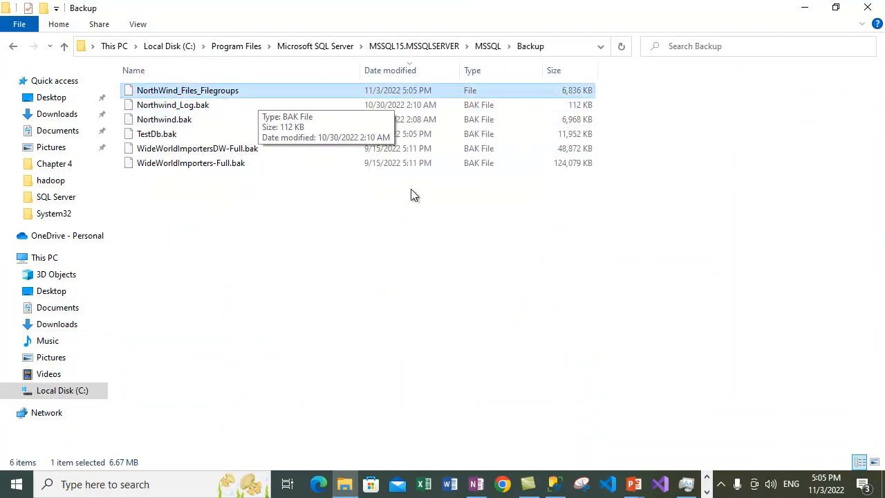
click(803, 9)
Open the Restore Files and Filegroups dialog for the Northwind database and maximize it.
click(82, 165)
drag(86, 167, 117, 172)
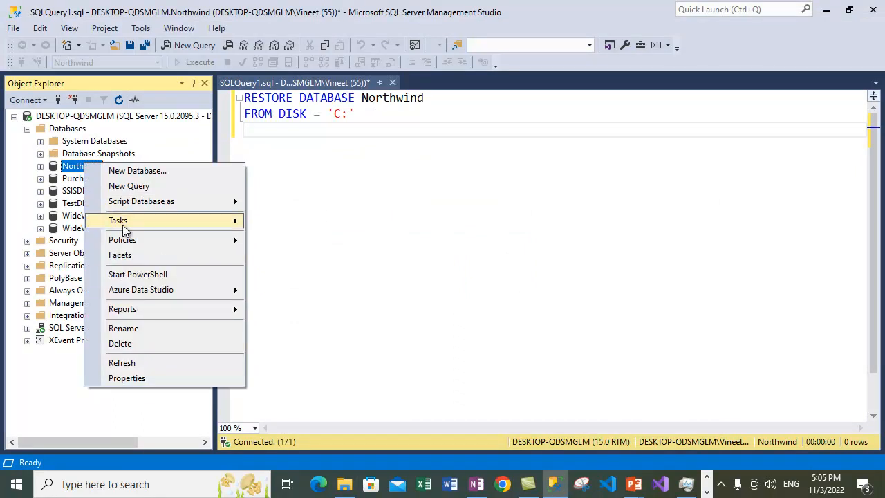
mouse_move(123, 225)
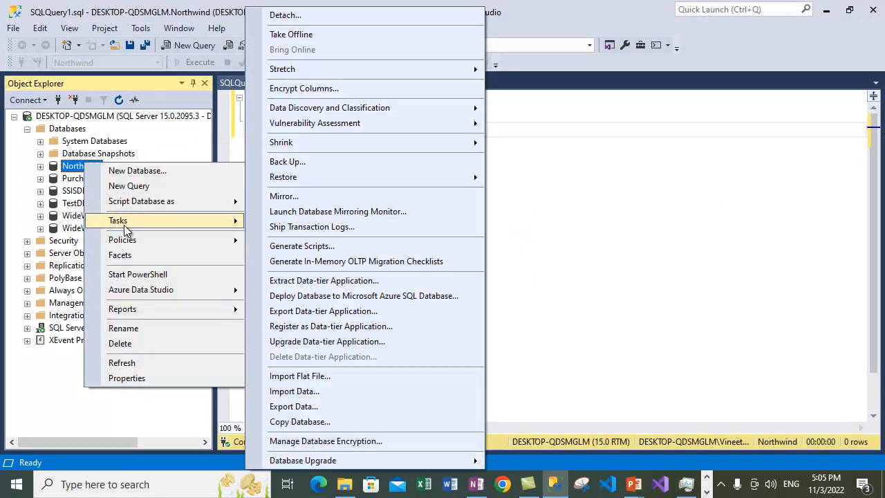
mouse_move(335, 176)
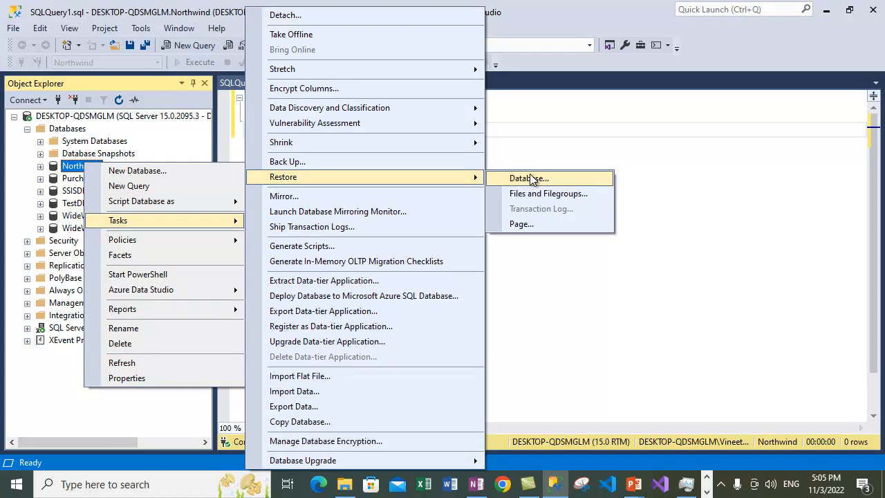
click(520, 193)
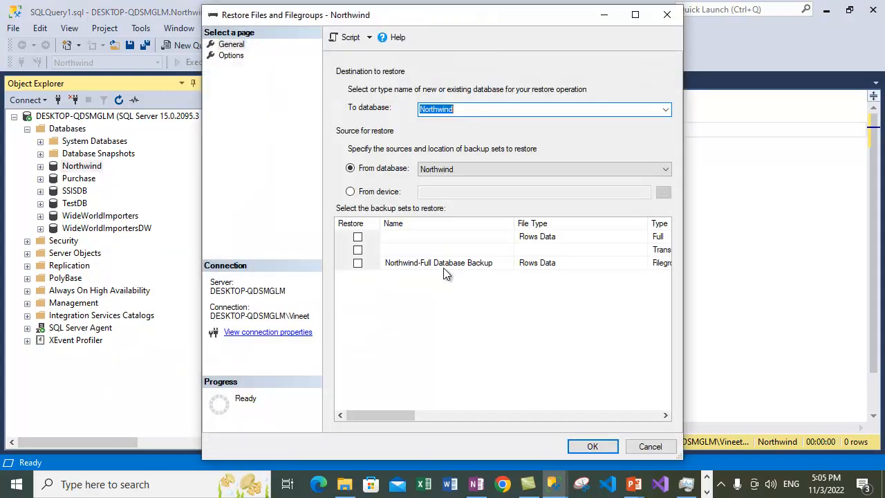
double_click(466, 15)
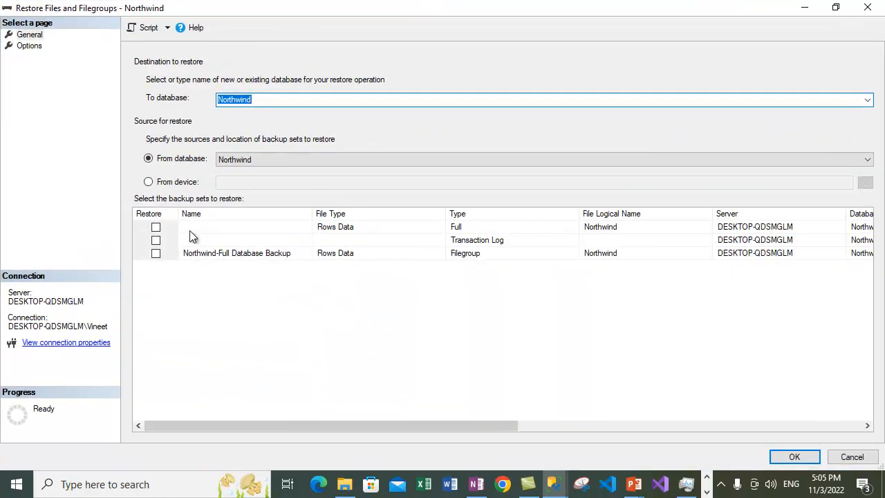
Set the restore source to a device and add the NorthWind_Files_Filegroups backup file, listing all file types.
click(168, 181)
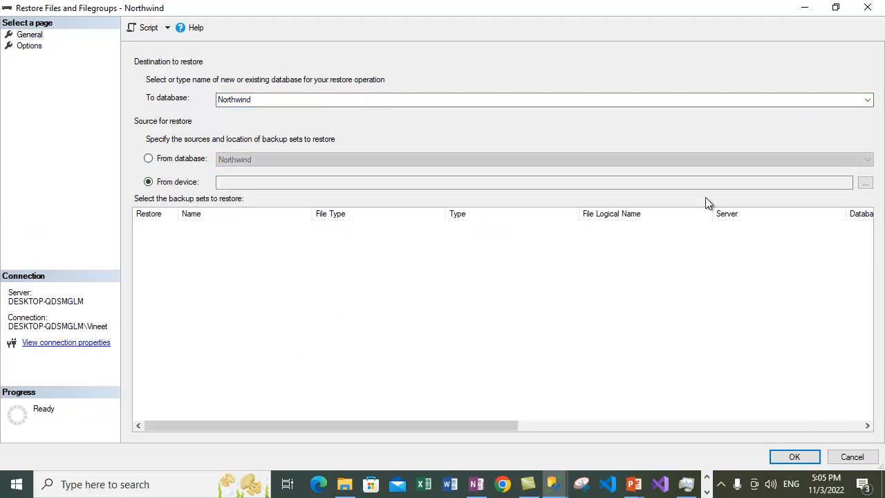
click(860, 186)
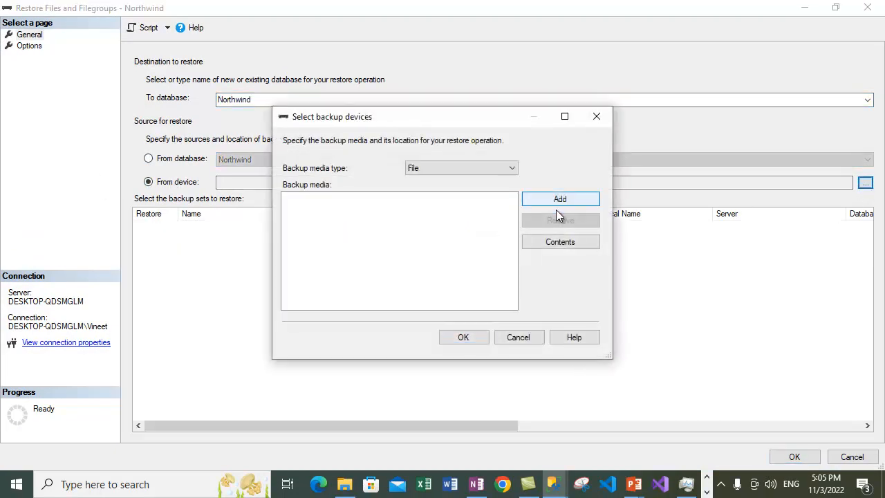
click(462, 136)
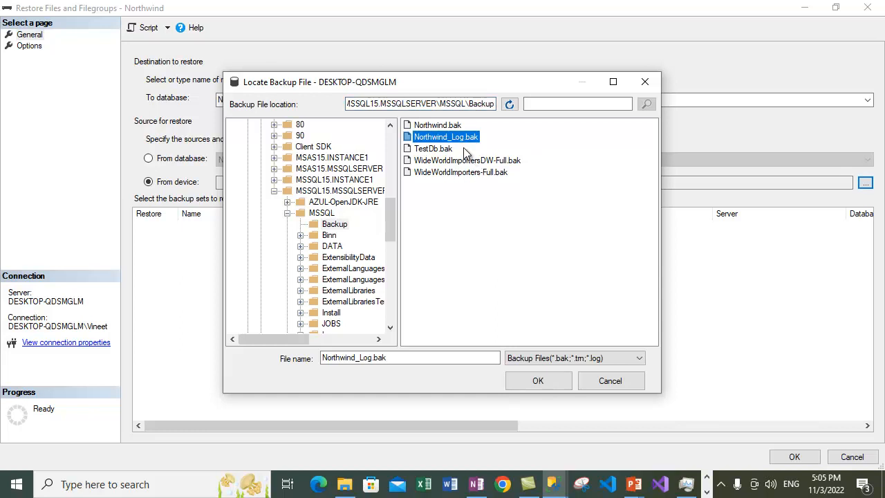
click(559, 358)
click(543, 377)
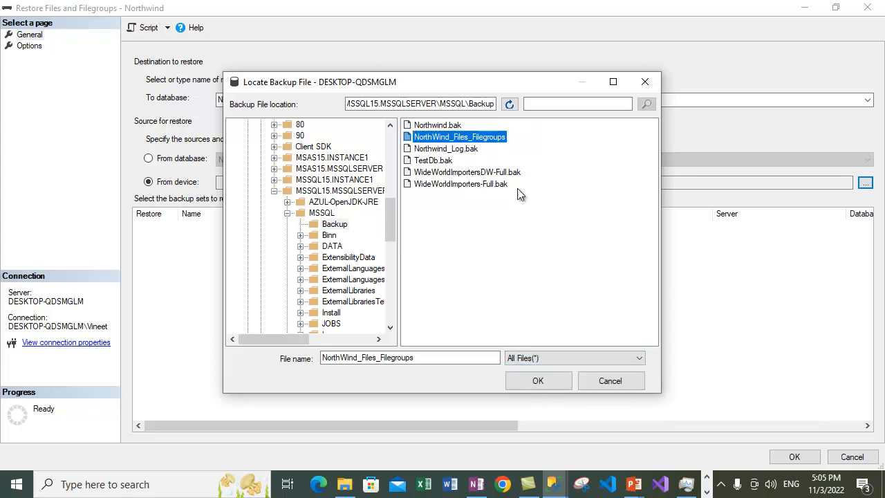
click(551, 384)
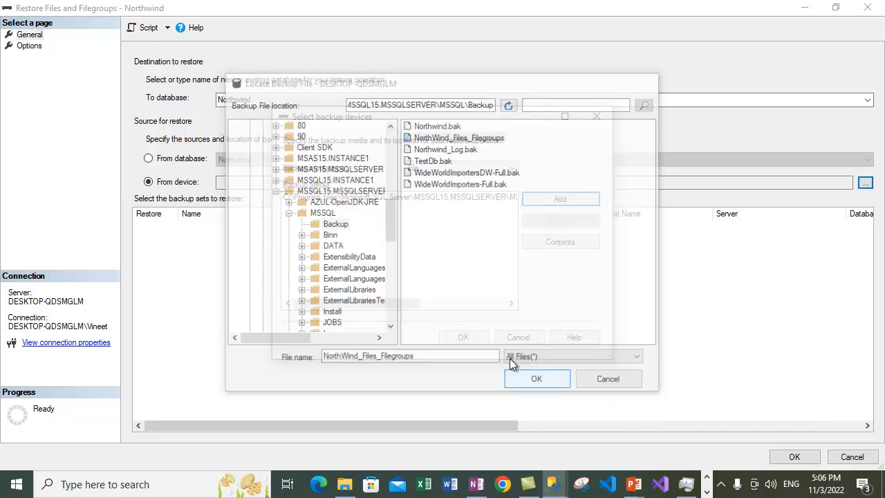
Review the contents of the added backup file and accept it as the restore device.
click(495, 199)
click(539, 244)
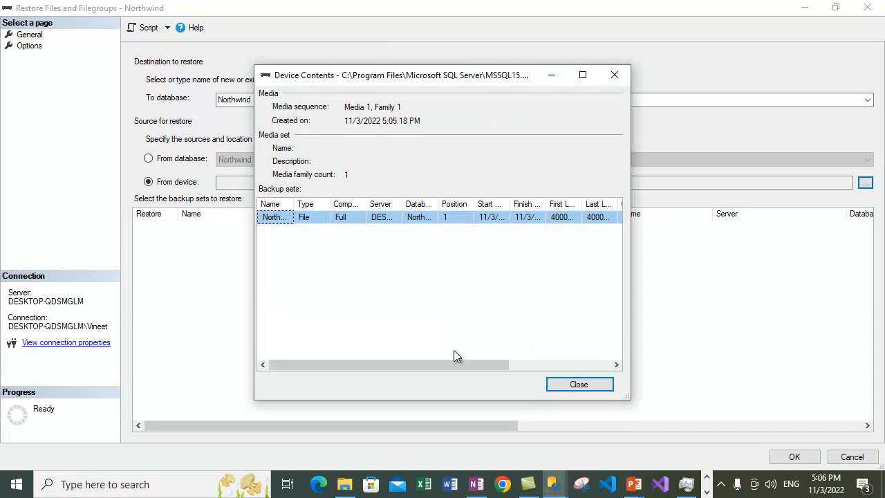
click(616, 364)
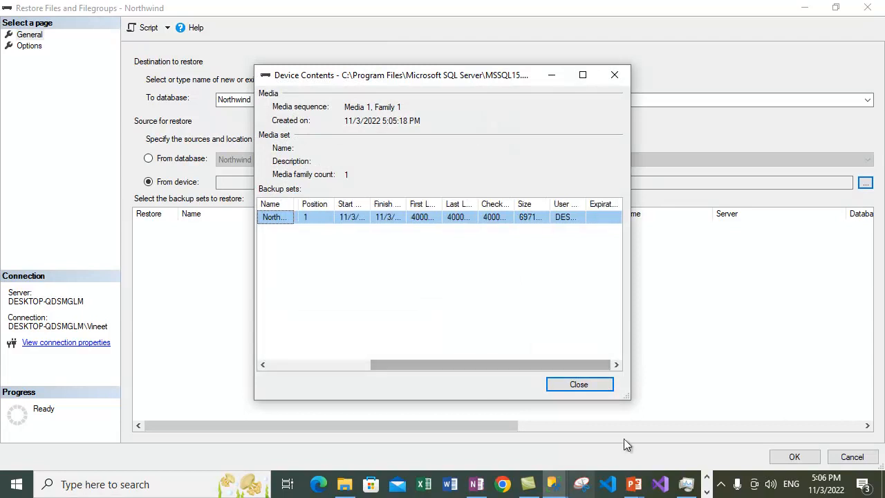
click(599, 384)
click(457, 340)
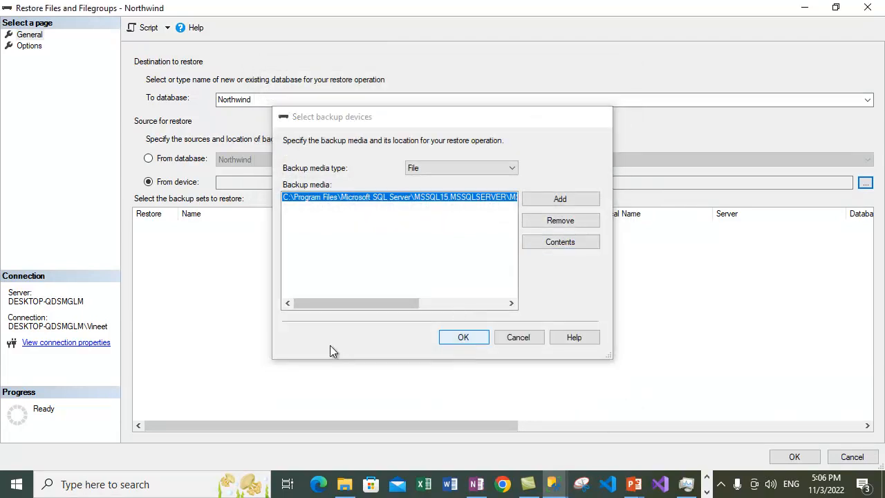
Mark the Northwind-Full Database Backup set for restore and review its details.
click(239, 230)
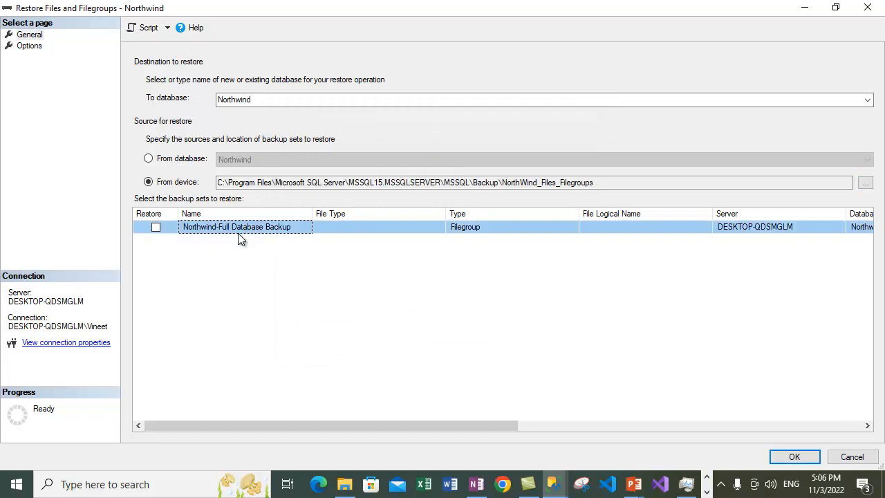
click(156, 227)
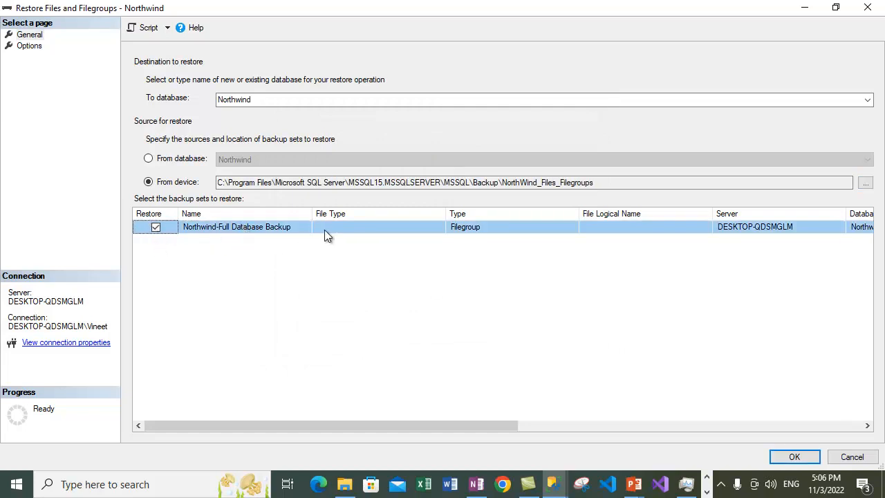
drag(469, 426, 805, 425)
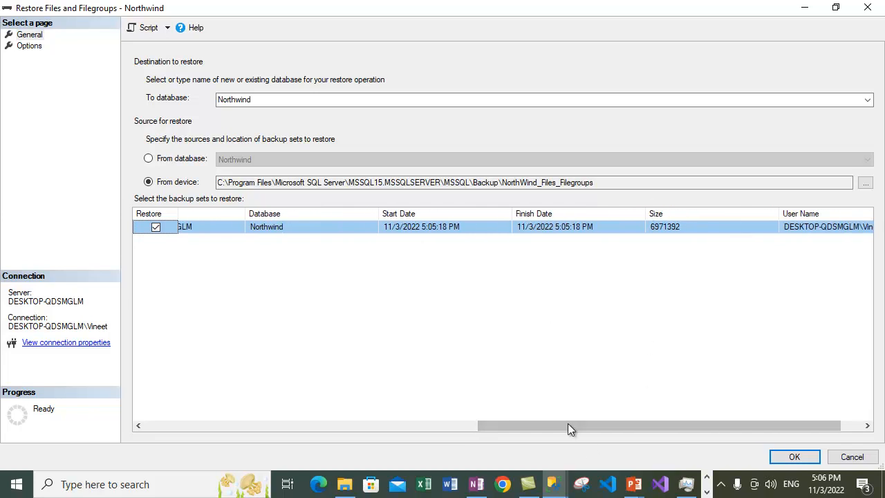
drag(567, 425, 221, 406)
click(29, 35)
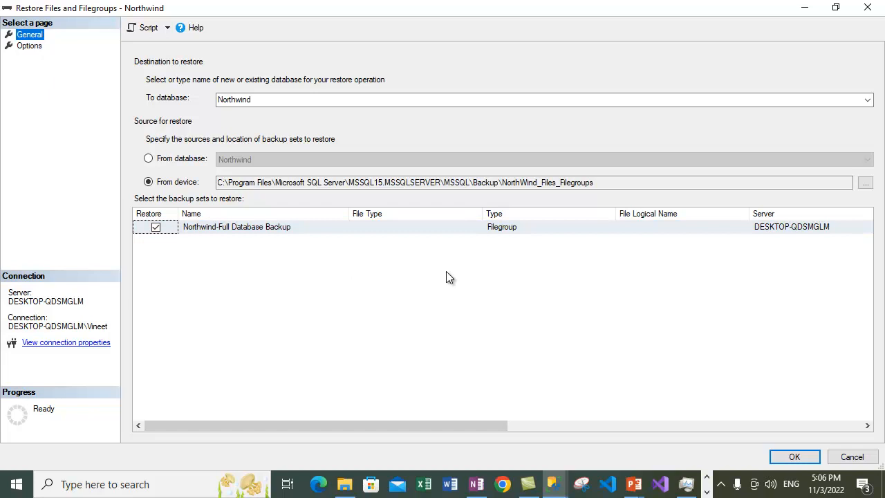
Review the restore options and the full Restore As file paths, then close the restore dialog without restoring.
click(30, 46)
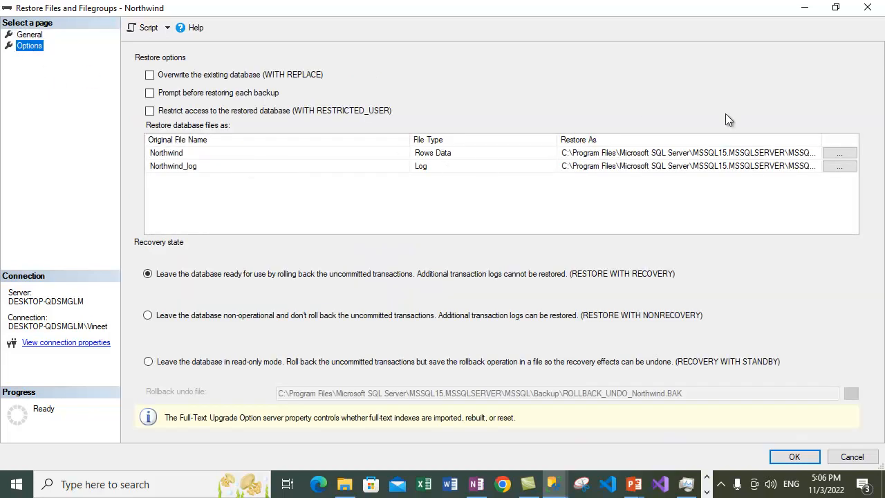
double_click(821, 139)
drag(792, 223, 857, 228)
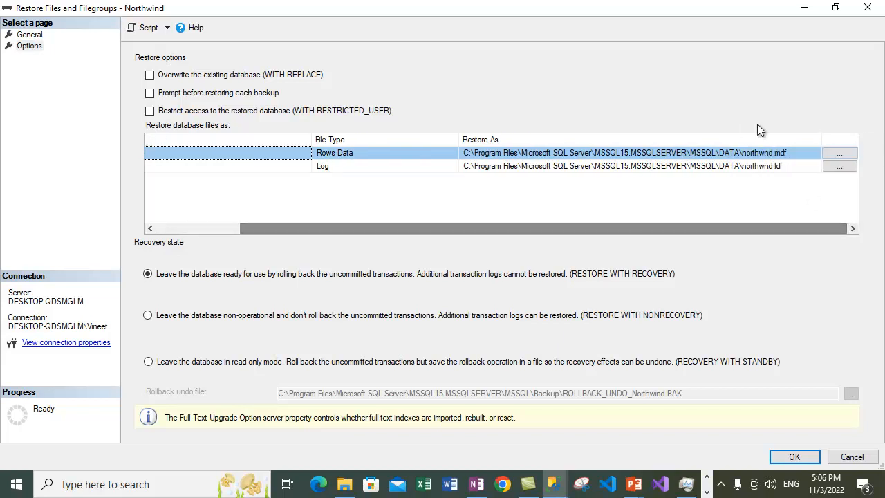
drag(721, 228, 311, 235)
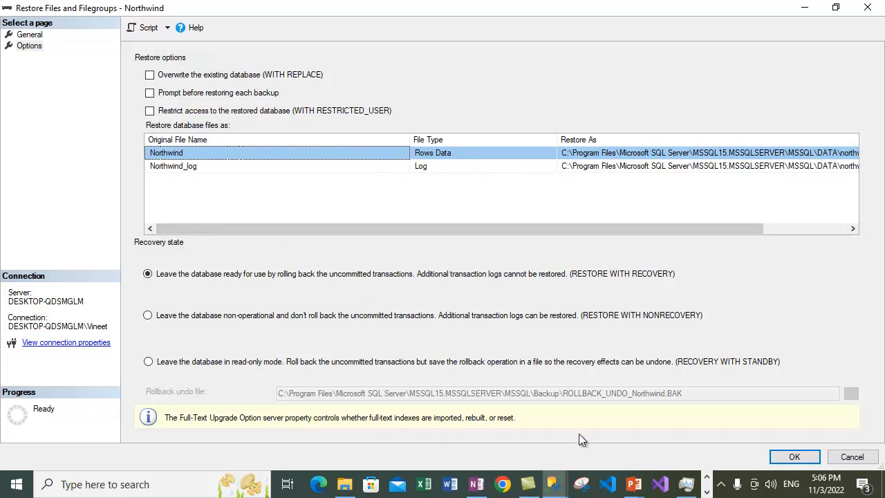
click(852, 457)
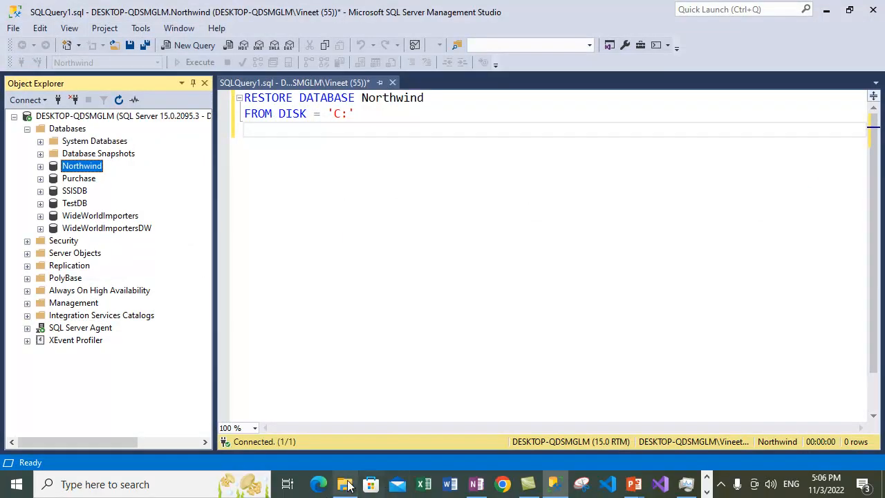
Switch to File Explorer and rename the NorthWind_Files_Filegroups backup file as NorthWind_Files_Filegroups.bak.
key(alt+Tab)
right_click(217, 93)
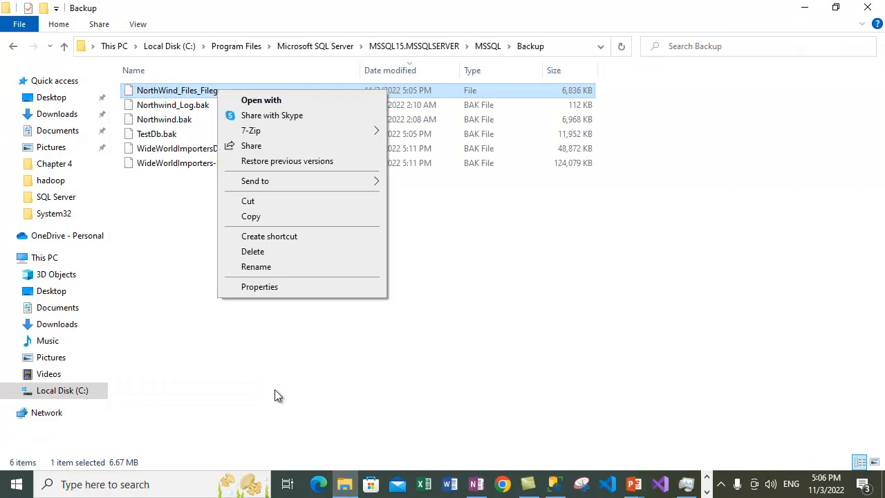
click(271, 269)
key(End)
text(.bak)
key(Return)
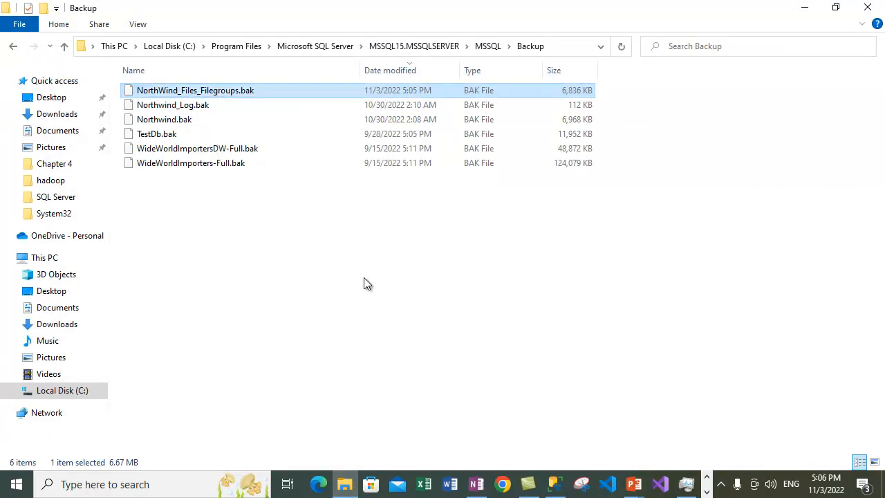
click(804, 8)
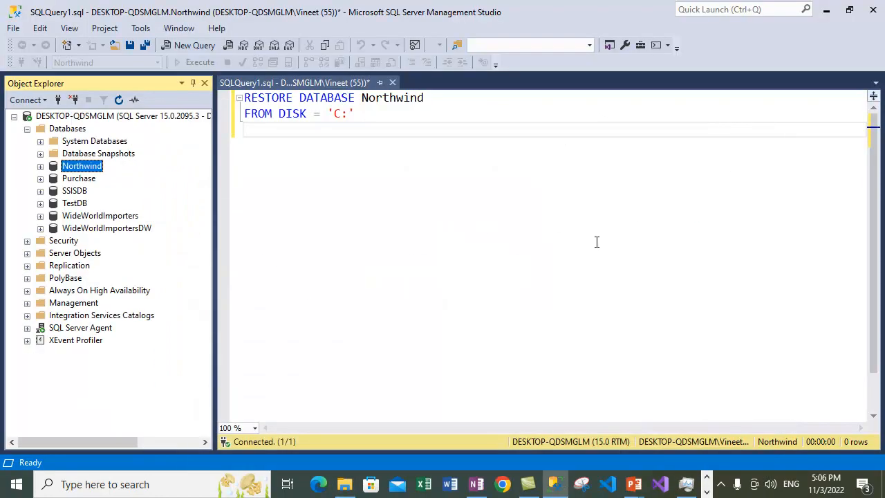
Replace C: in the FROM DISK string with the Backup folder path copied from File Explorer, ending in a backslash.
click(351, 113)
click(346, 115)
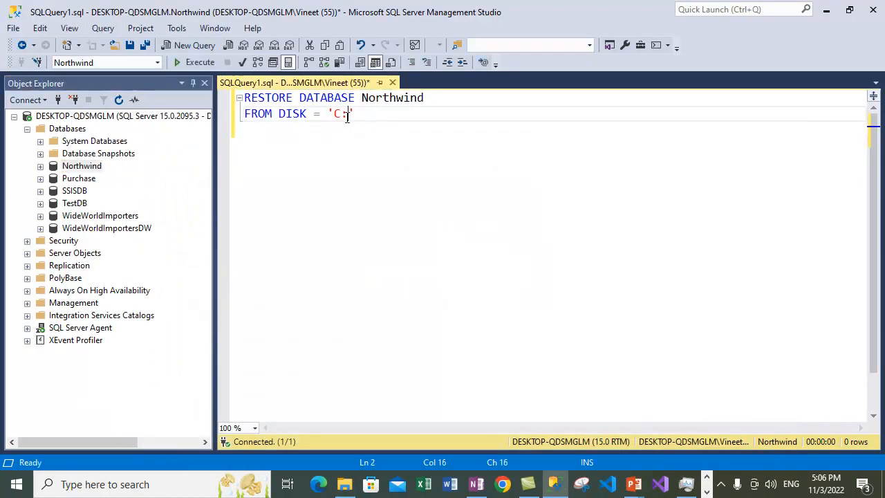
key(BackSpace)
key(BackSpace)
click(344, 484)
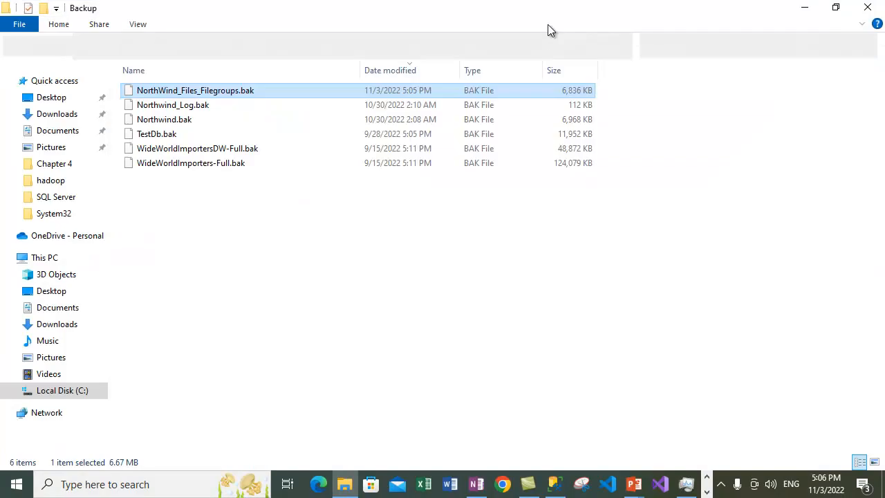
click(572, 49)
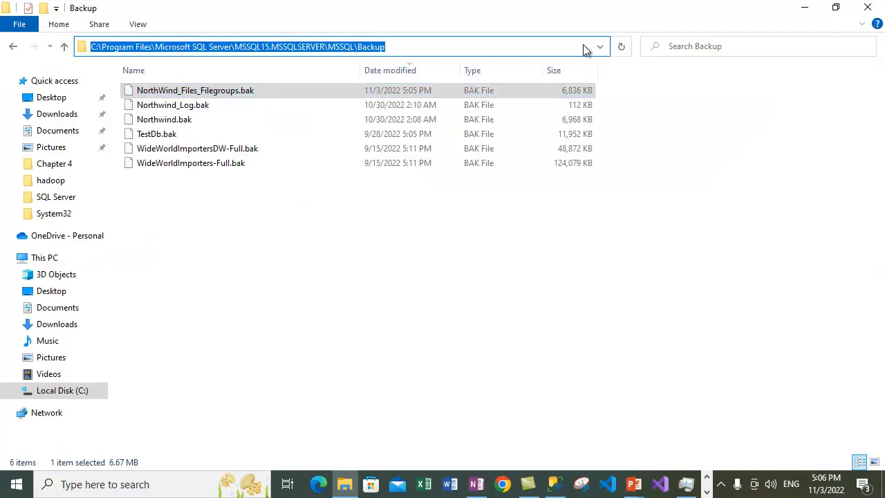
key(ctrl+c)
key(alt+Tab)
key(ctrl+v)
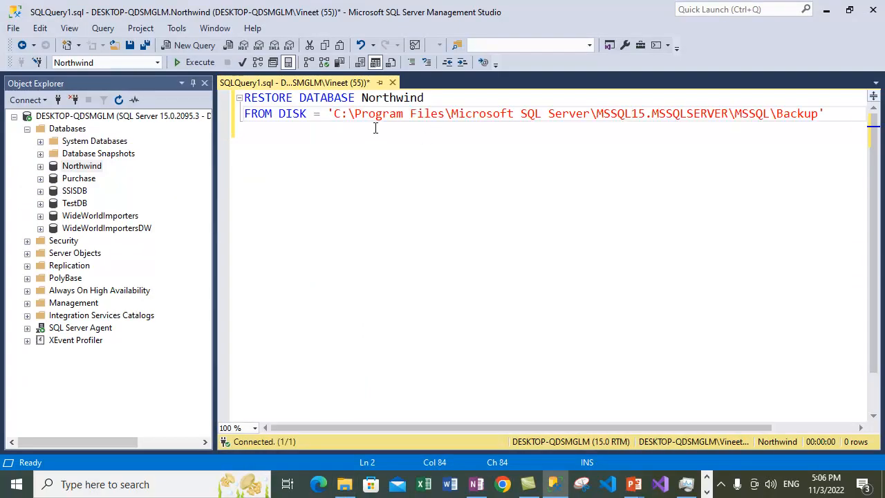
text(\)
Copy the file name NorthWind_Files_Filegroups.bak from File Explorer and append it to the FROM DISK path in the query.
click(345, 483)
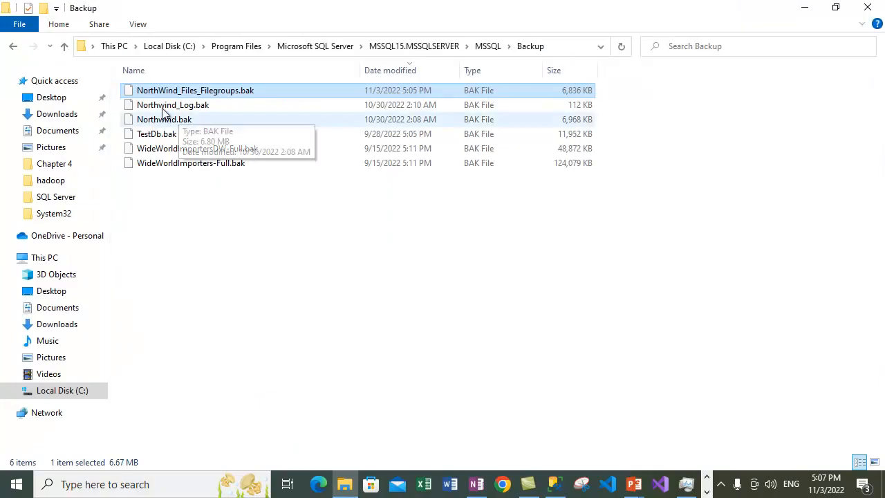
key(shift+F10)
click(215, 271)
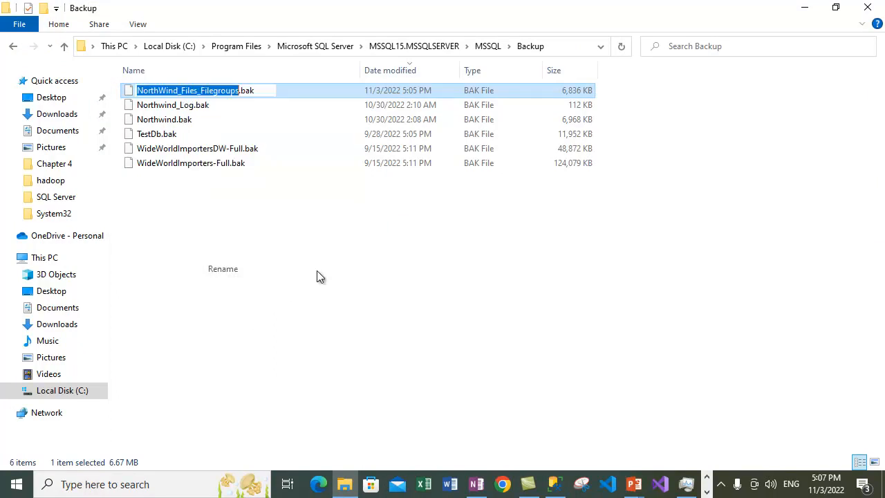
key(shift+Right)
key(shift+Right)
key(shift+Right)
key(shift+Right)
key(ctrl+c)
click(805, 8)
key(ctrl+v)
text(')
key(Return)
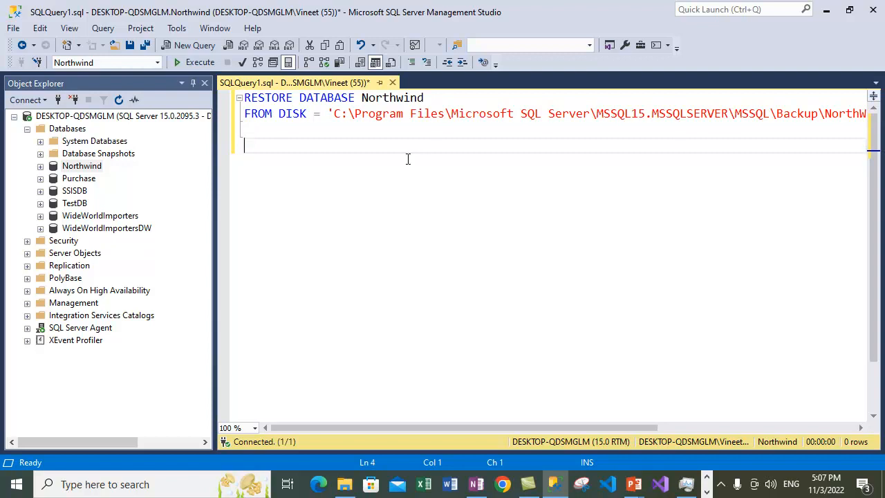
Add a WITH RECOVERY clause on the line below FROM DISK.
text(WITH RECOEVRY)
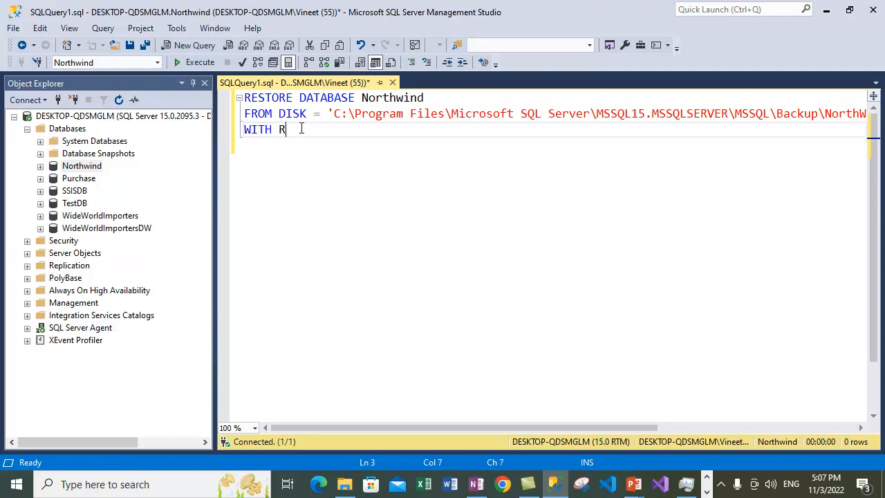
key(BackSpace)
key(BackSpace)
key(BackSpace)
key(BackSpace)
text(VERY)
Insert a blank line between the FROM DISK line and the WITH RECOVERY clause.
key(ctrl+Left)
key(ctrl+Left)
key(ctrl+Down)
key(ctrl+Home)
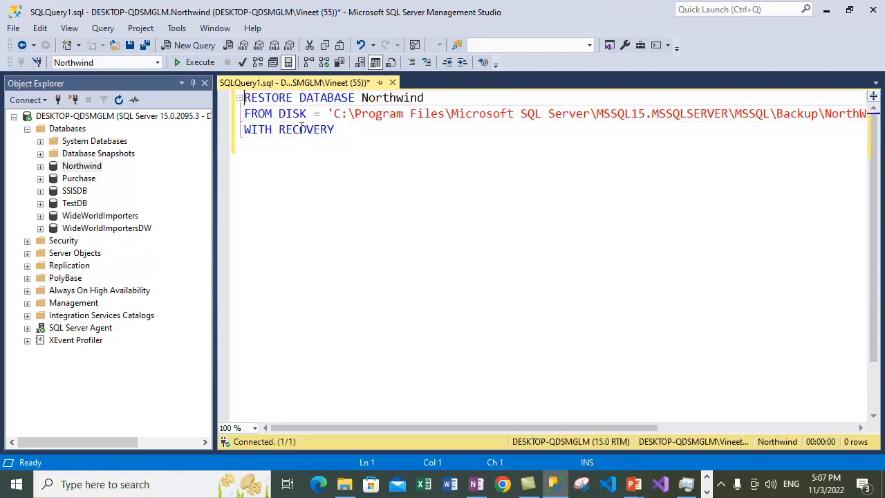
key(Down)
key(Down)
key(Down)
key(Up)
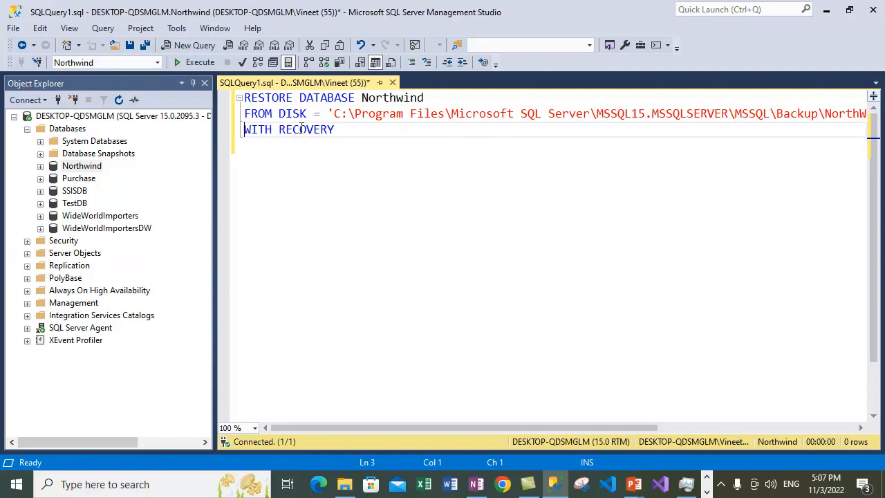
key(Return)
key(Up)
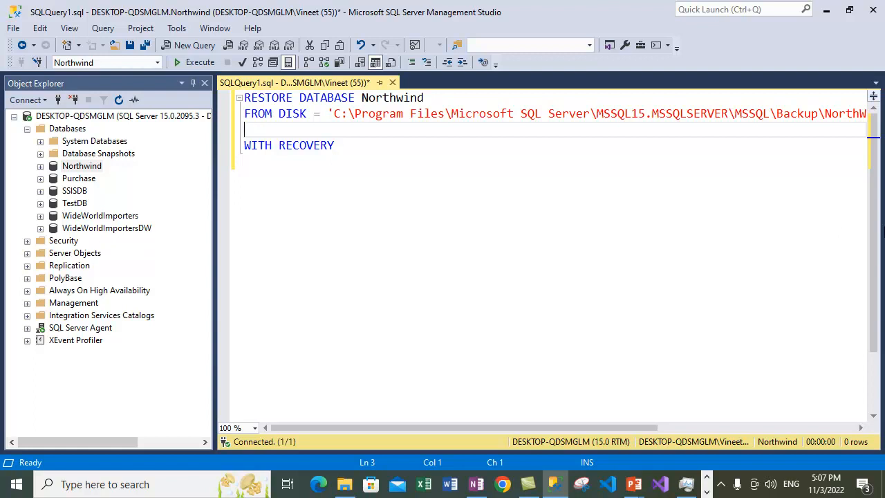
drag(341, 145, 255, 126)
click(367, 185)
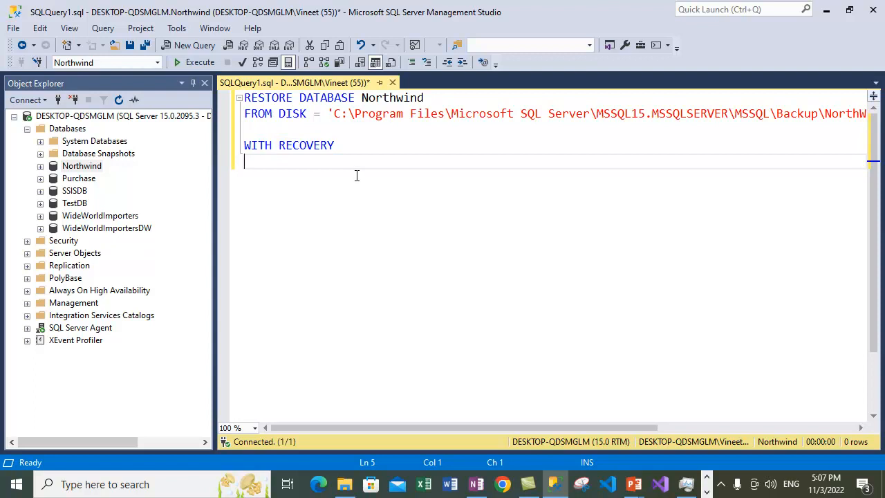
click(335, 145)
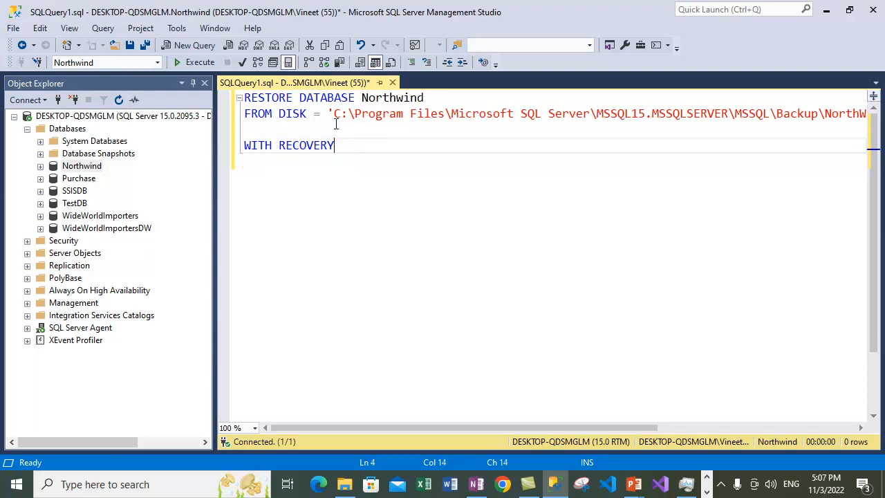
click(354, 171)
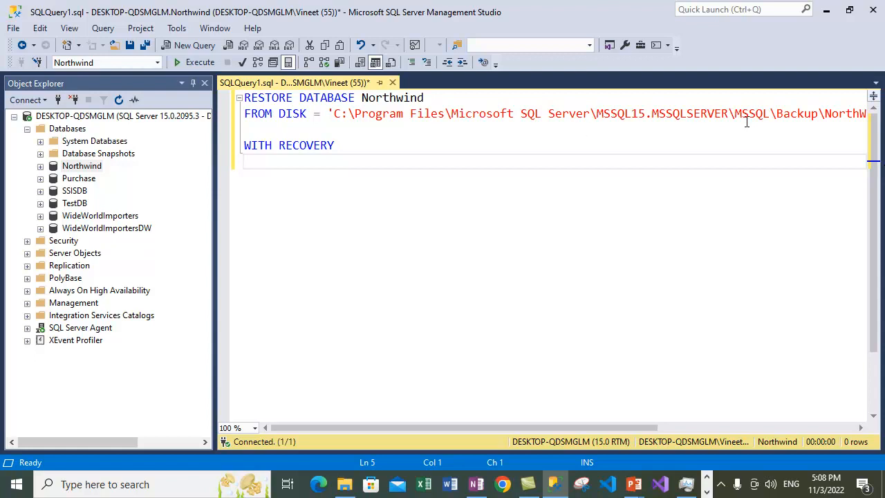
mouse_move(641, 425)
mouse_down()
mouse_move(840, 425)
mouse_move(629, 430)
mouse_up()
click(303, 125)
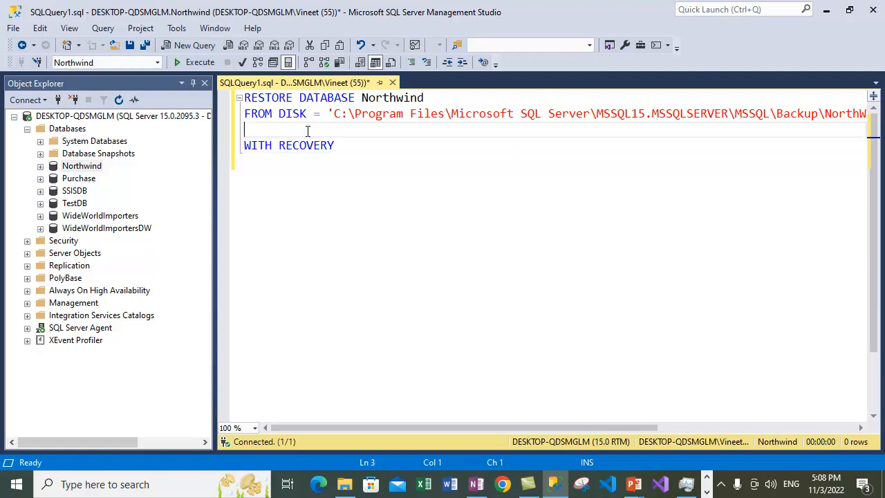
Expand the Northwind database in Object Explorer and list its tables.
right_click(85, 167)
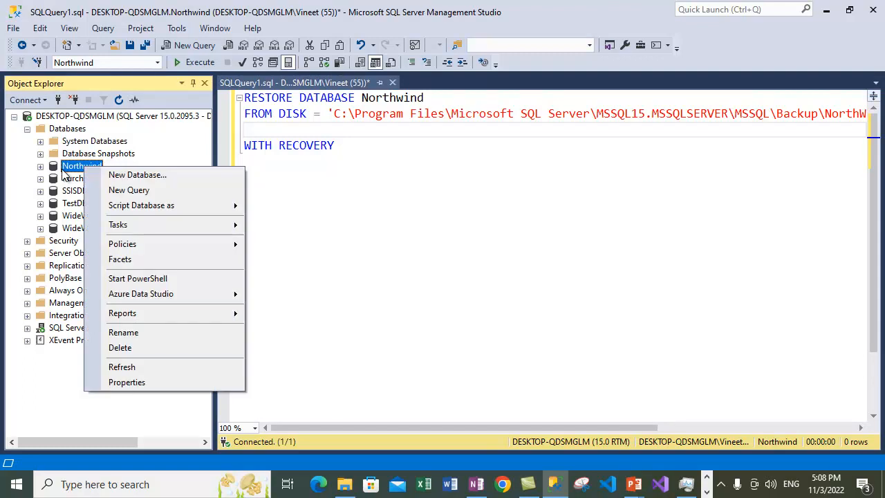
click(40, 166)
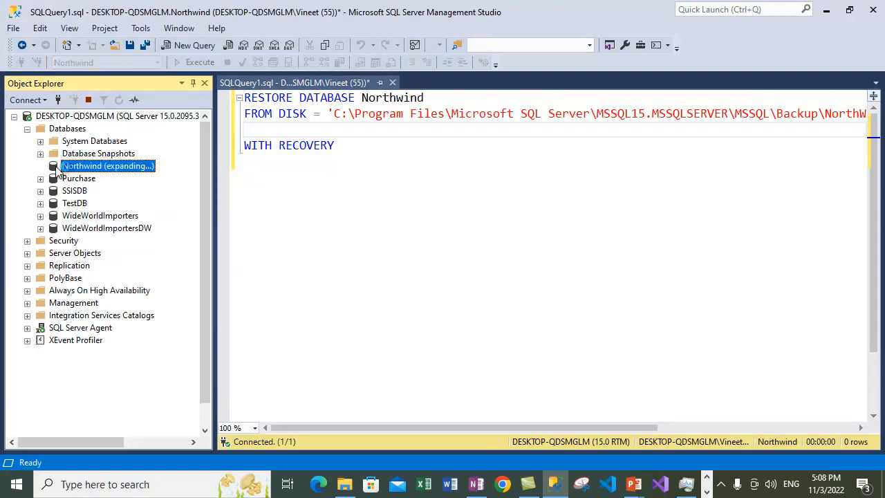
click(83, 192)
click(53, 191)
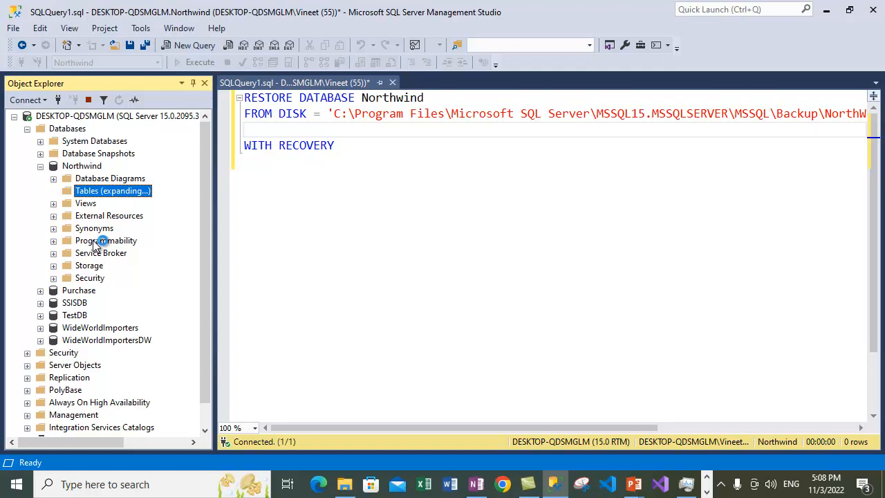
Delete the WITH RECOVERY clause from the restore query.
click(339, 161)
drag(340, 141, 242, 145)
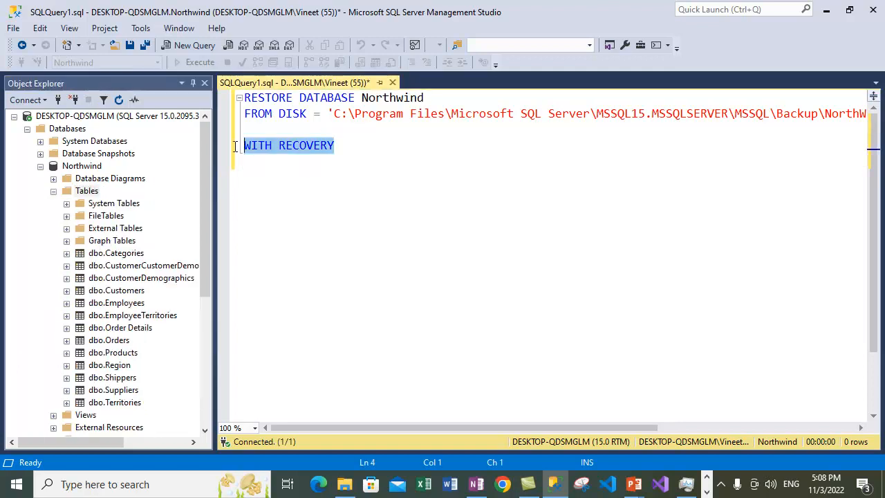
key(Delete)
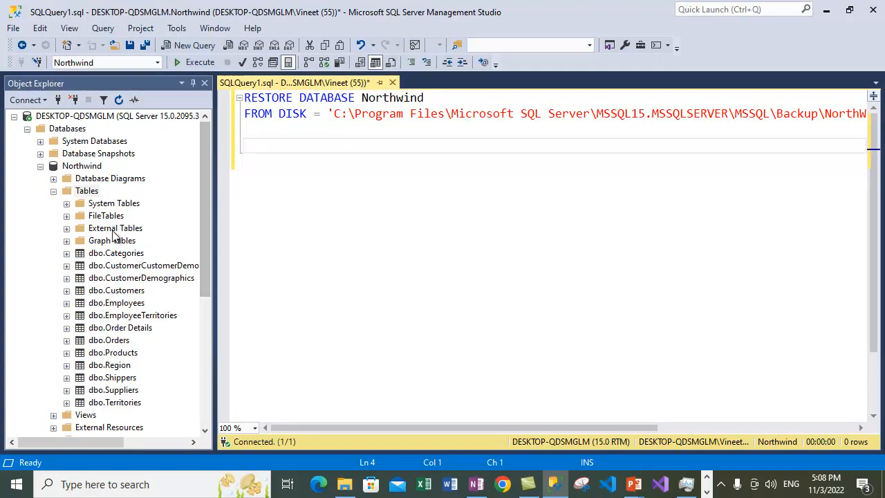
Query the top 1000 rows of Northwind's dbo.Customers table in a new query window.
click(118, 291)
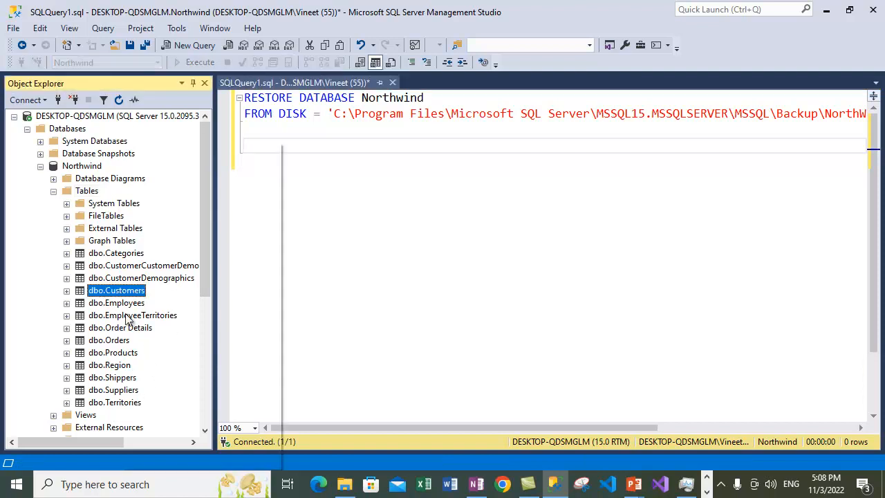
right_click(121, 291)
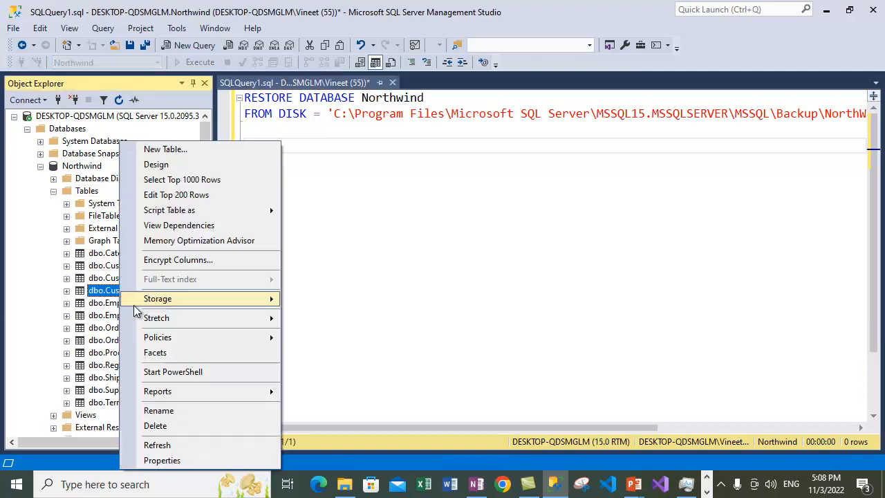
click(205, 181)
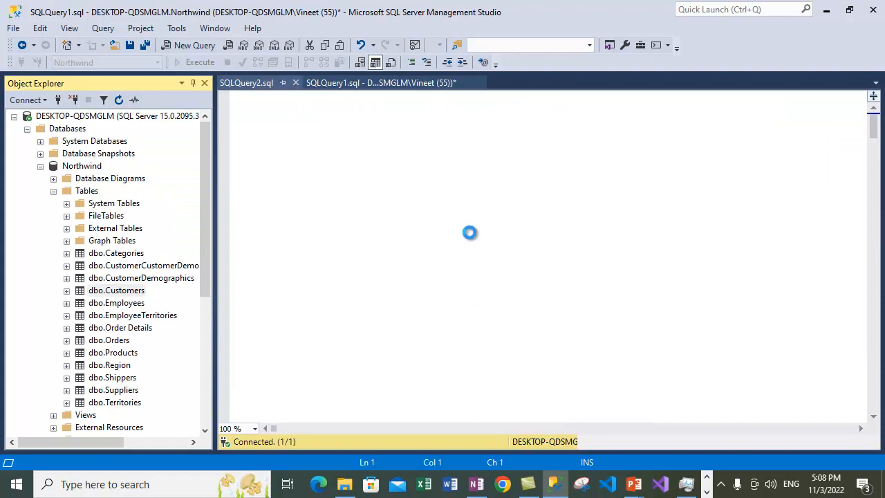
click(392, 204)
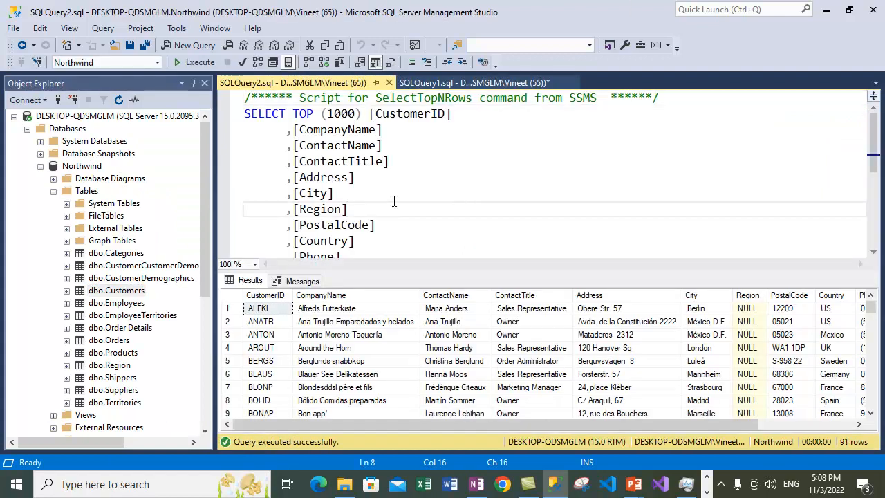
Shorten the Customers query to SELECT top 100 * FROM [Northwind].[dbo].[Customers] and execute it.
drag(294, 113, 368, 147)
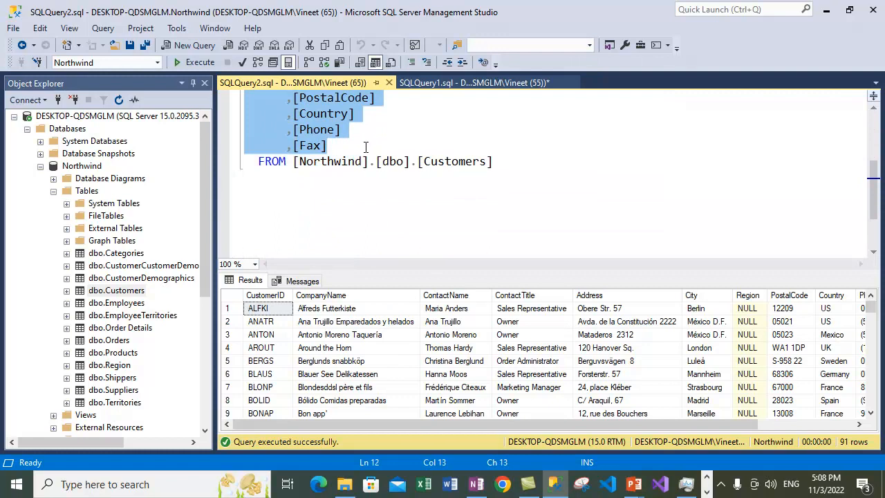
key(Delete)
text(top 100)
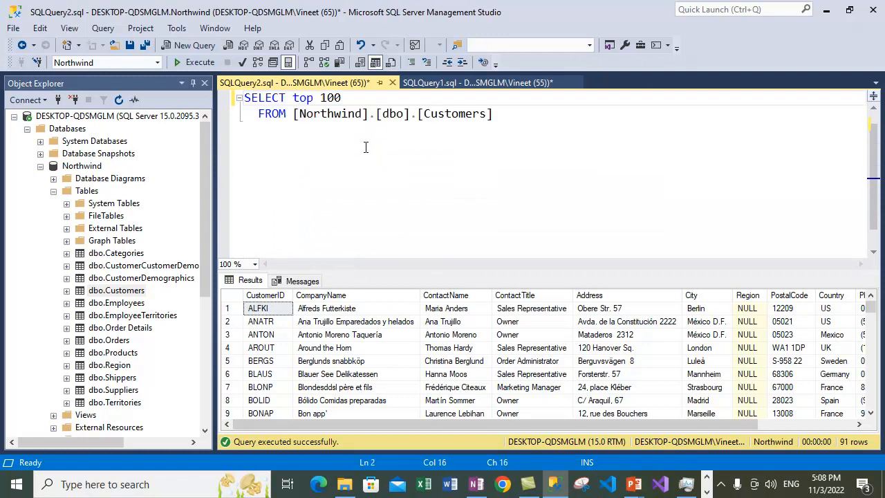
click(197, 62)
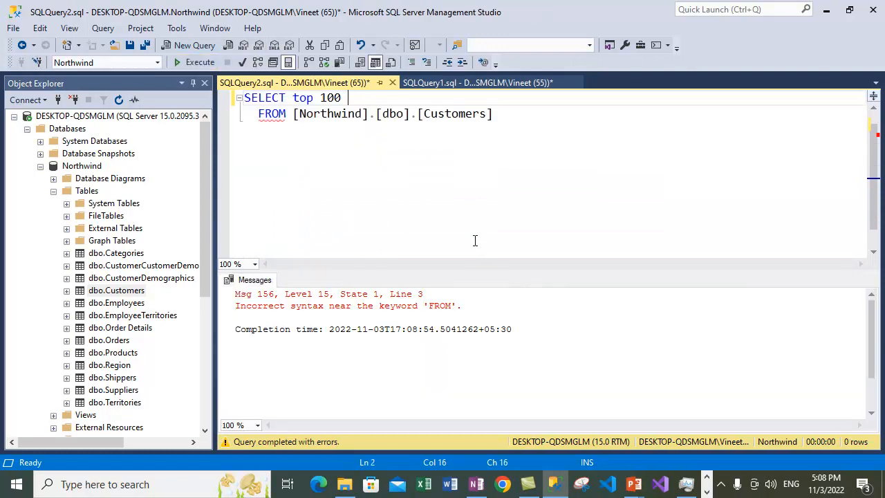
text(*)
click(198, 62)
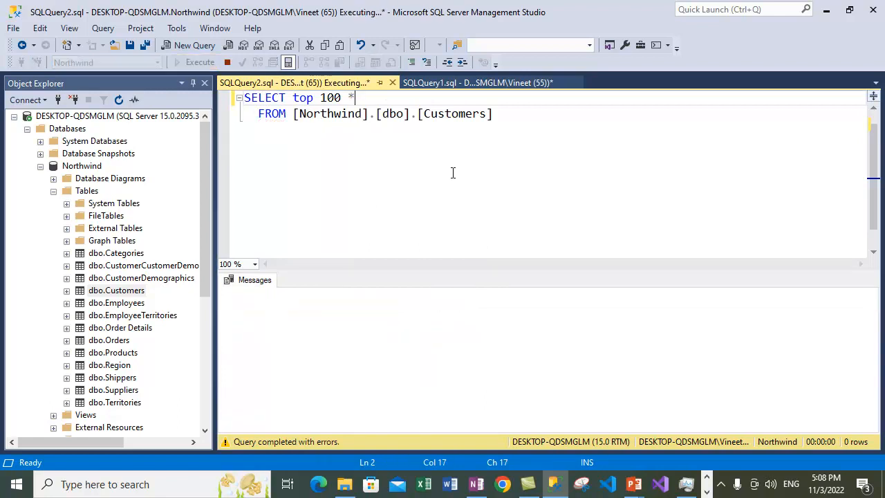
Copy the first six CustomerID values from the results and start an update Customers statement below the SELECT query.
drag(271, 373, 274, 304)
key(ctrl+c)
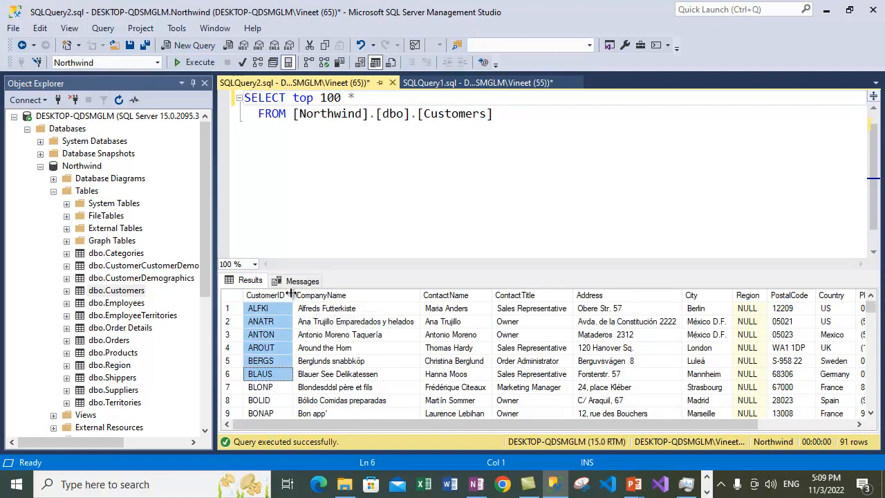
click(531, 121)
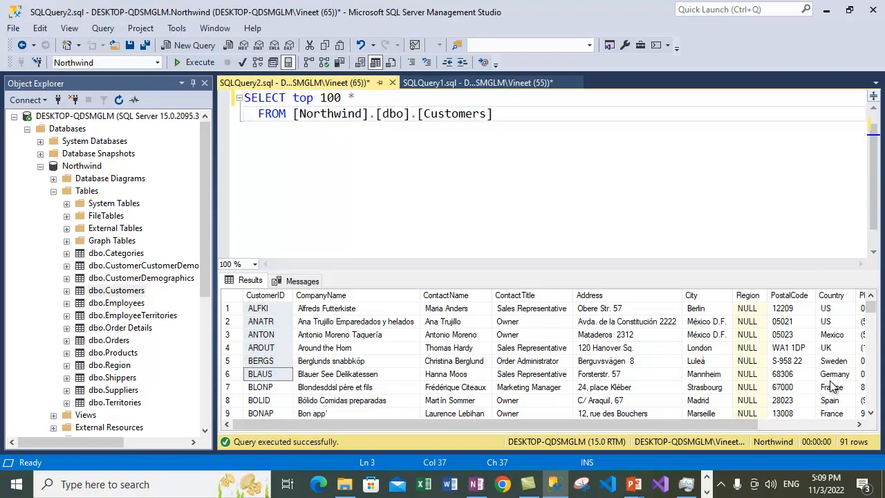
key(Return)
key(Return)
text(update)
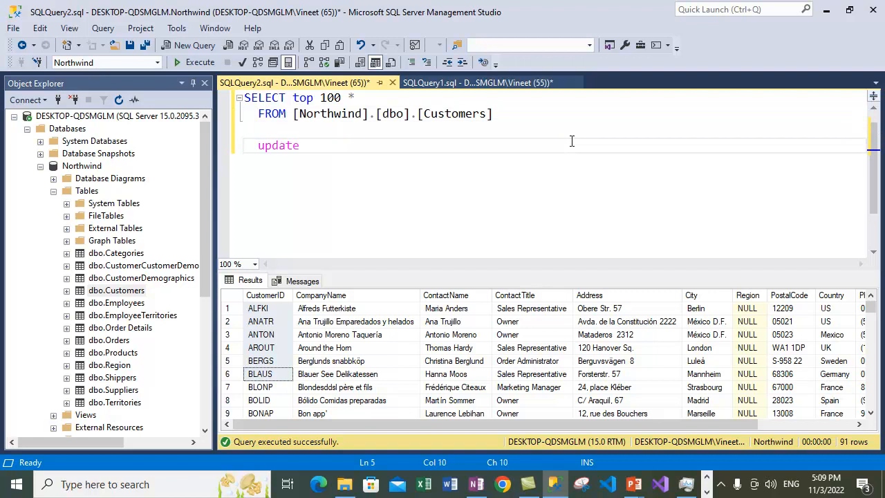
text( customer)
key(Down)
key(Down)
key(Down)
key(Tab)
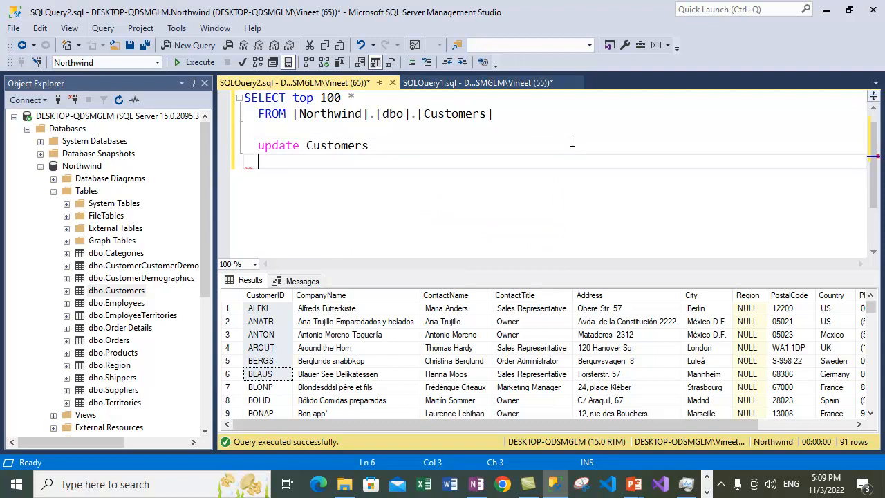
Complete the update with set Country = 'India' and a where CustomerID in (...) clause containing the six copied IDs.
text(set Country = )
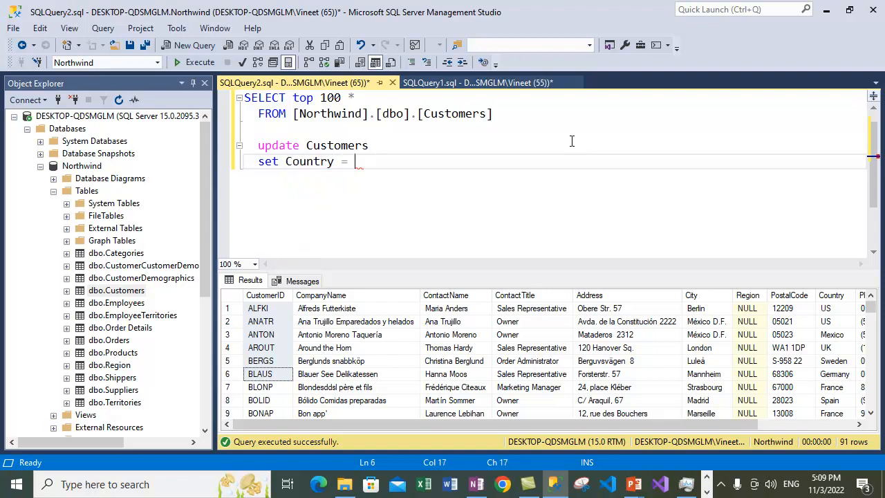
text('India')
key(Return)
text(where)
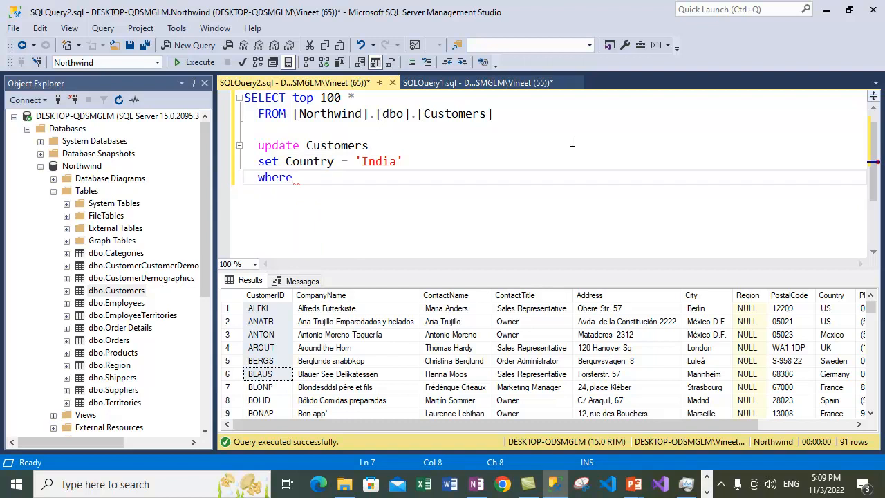
text( customer)
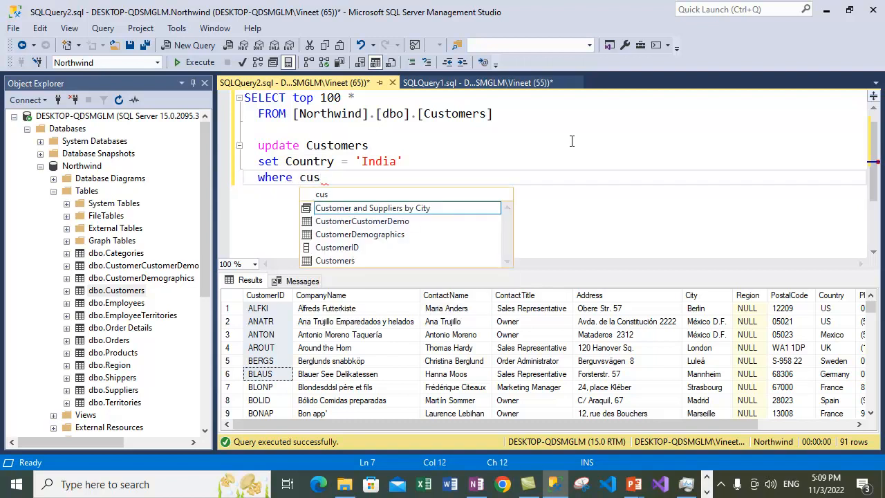
key(Down)
key(Down)
key(Down)
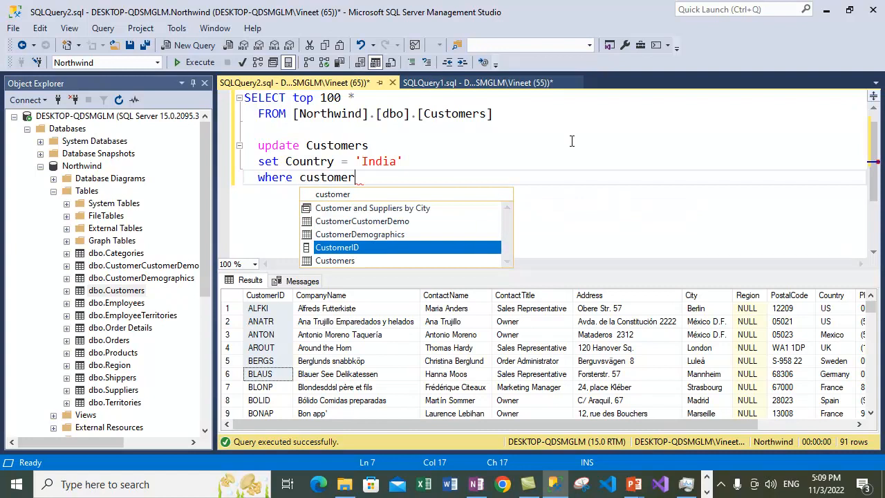
text(in ()
key(ctrl+v)
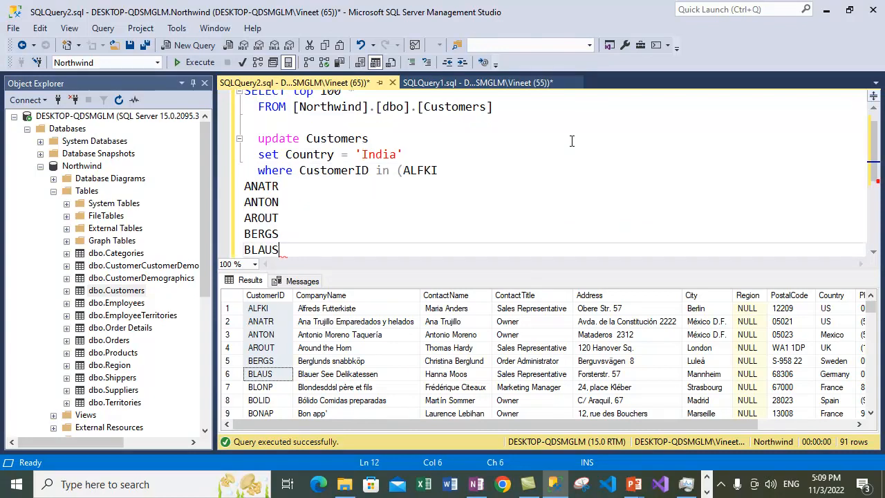
key(Return)
text())
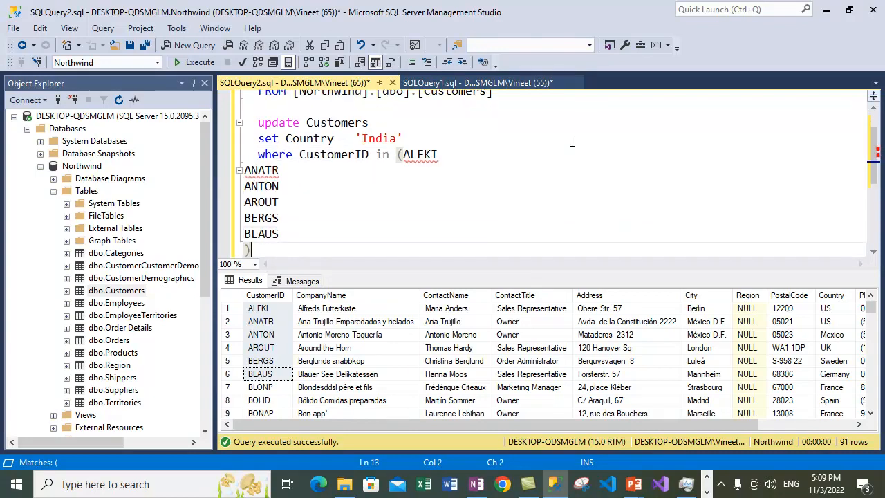
Enclose the first three IDs of the update's in list in single quotes, each followed by a comma.
click(403, 154)
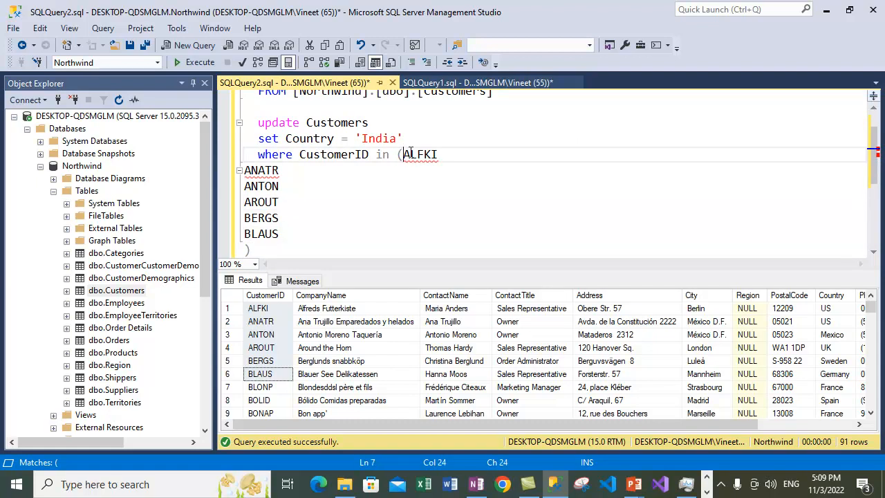
text(')
key(End)
text(',)
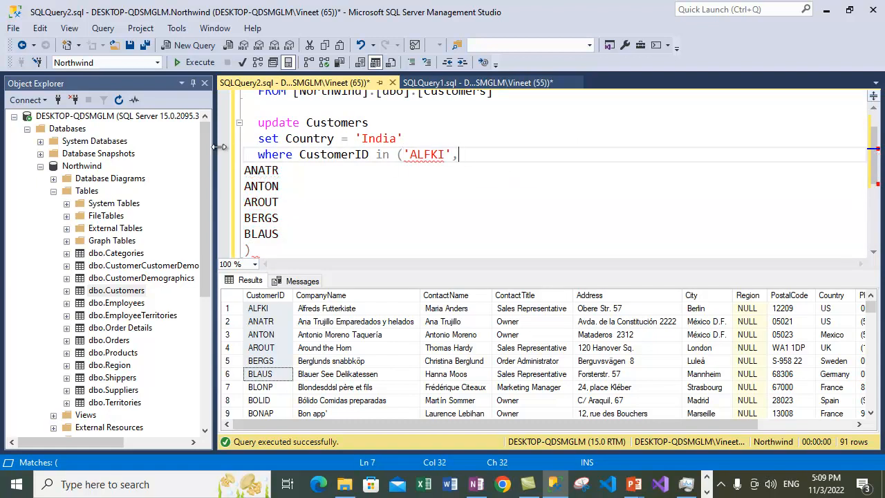
click(246, 170)
text(')
click(293, 167)
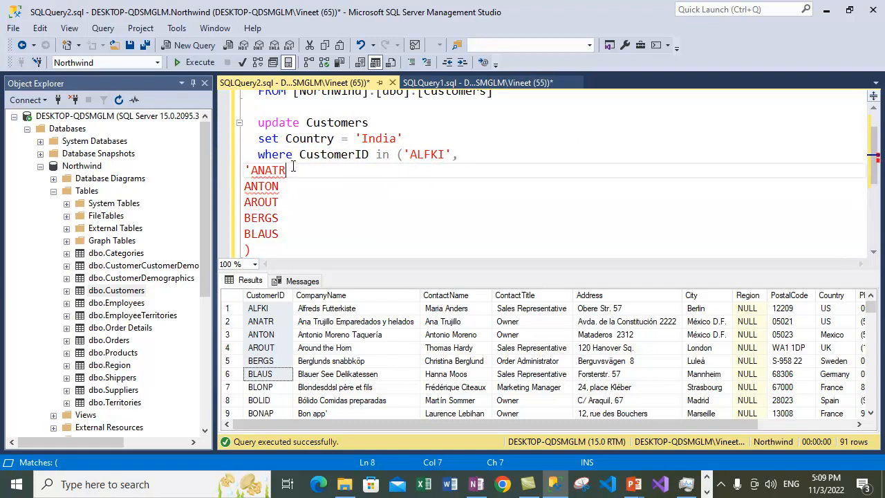
text(',)
click(251, 187)
text(')
click(313, 189)
text(')
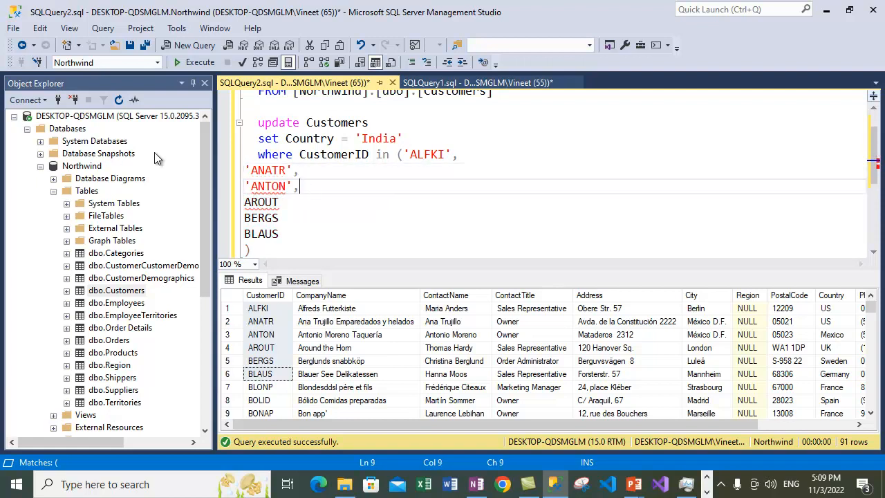
Enclose the last three IDs of the in list in single quotes, separated by commas.
click(246, 201)
text(')
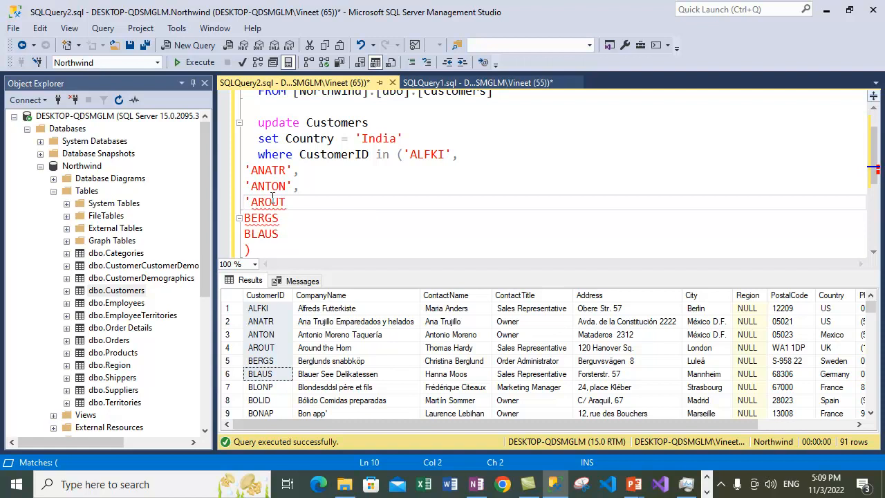
text(',)
click(246, 217)
text(')
text(')
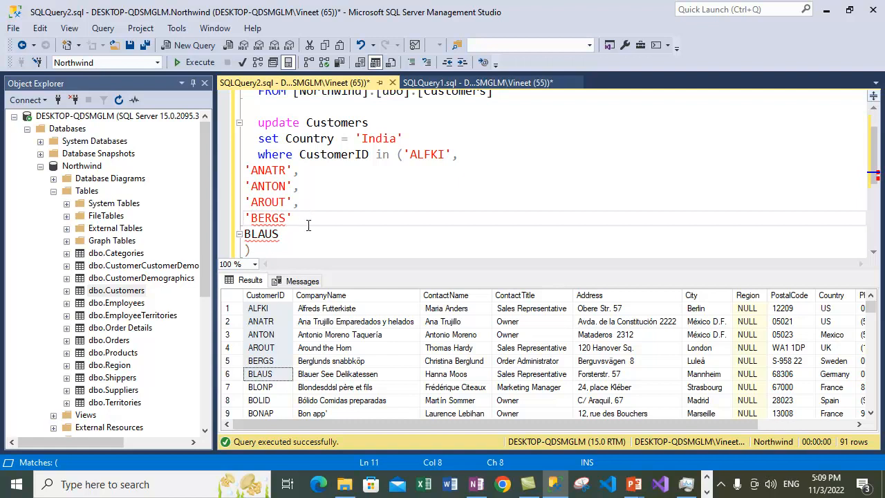
text(,)
click(246, 233)
text(')
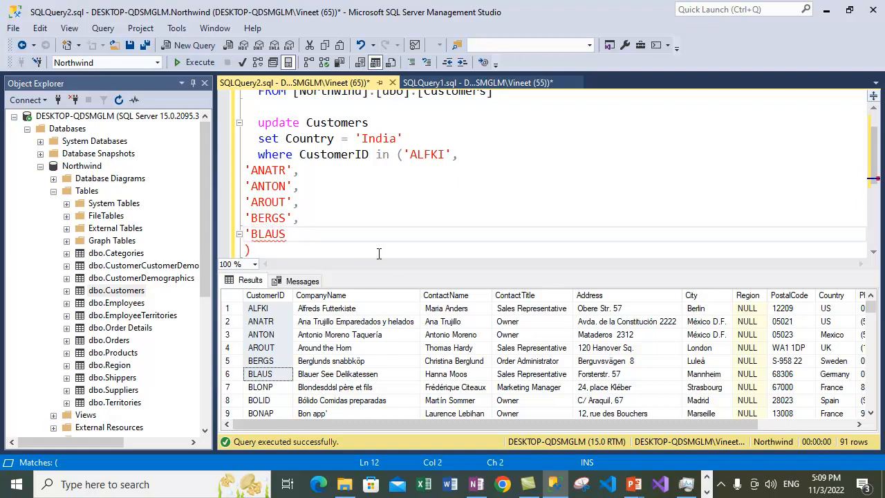
click(332, 232)
text(')
Execute only the update Customers statement.
drag(252, 250, 243, 122)
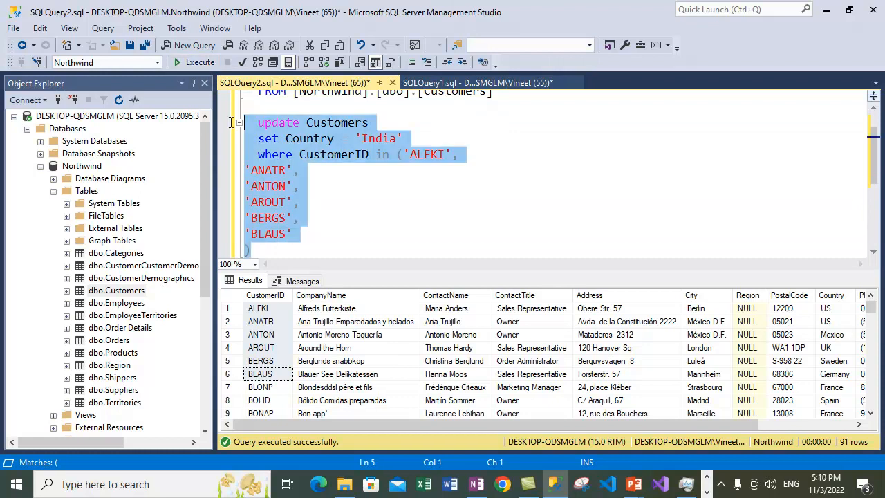
click(194, 62)
click(282, 246)
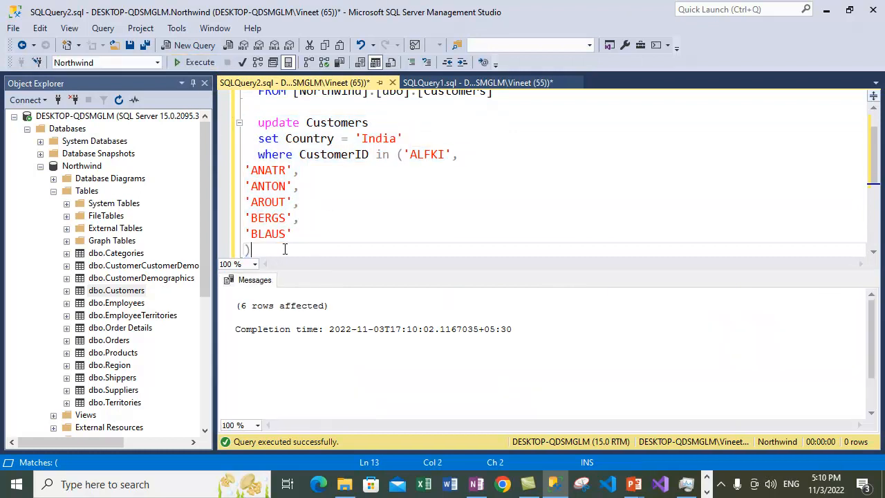
Write select * from Customers below the update statement.
key(Return)
key(Return)
text(sele)
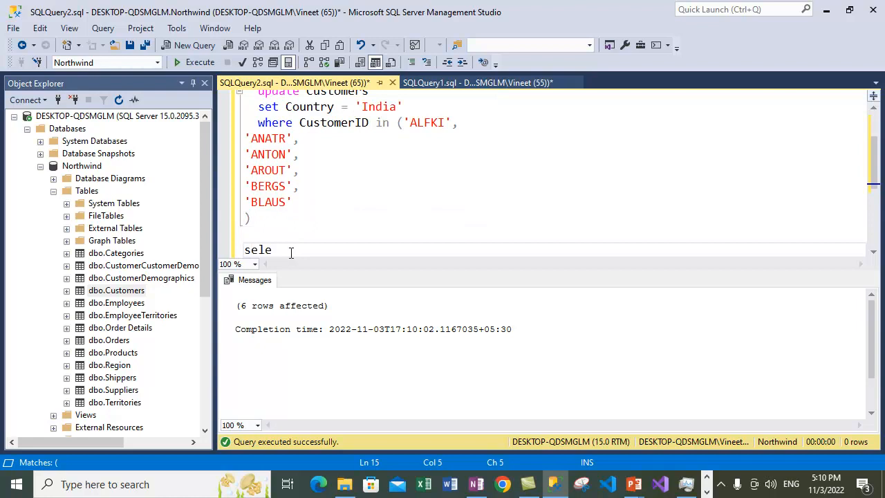
text(ct * from customer)
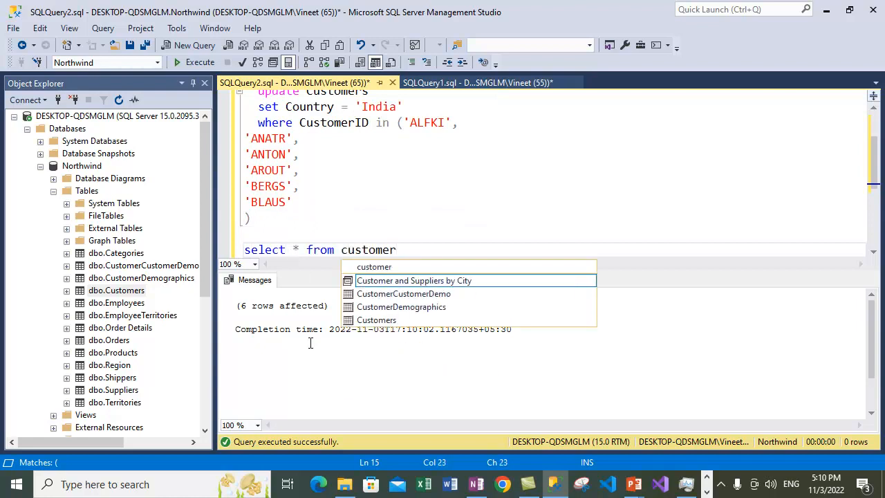
double_click(377, 319)
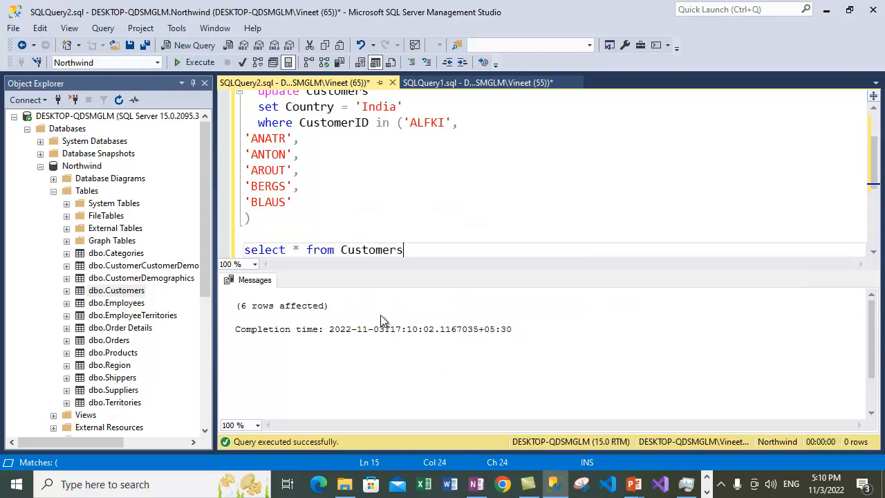
key(Return)
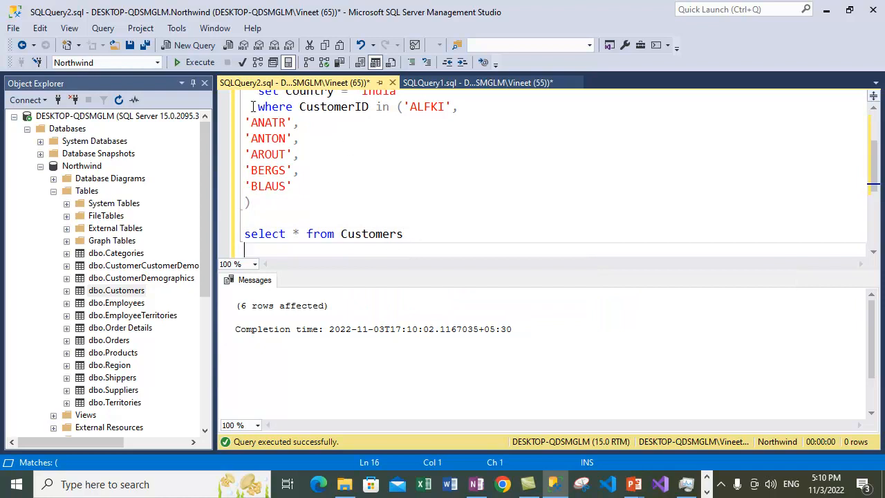
Add the update's where CustomerID in (...) clause with the same six IDs to the select query and execute only that query.
drag(254, 107, 294, 186)
click(417, 236)
key(Return)
text(where CustomerID in ('ALFKI', 'ANATR', 'ANTON', 'AROUT', 'BERGS', 'BLAUS' ))
drag(310, 249, 213, 141)
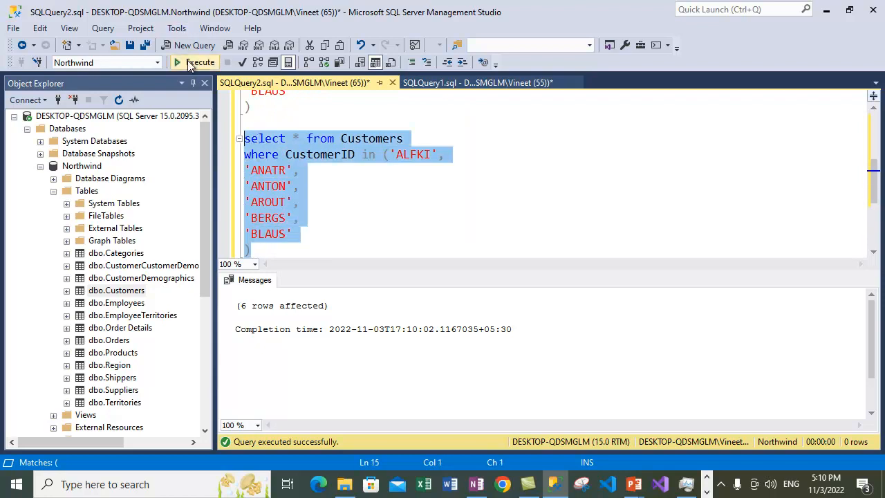
click(193, 62)
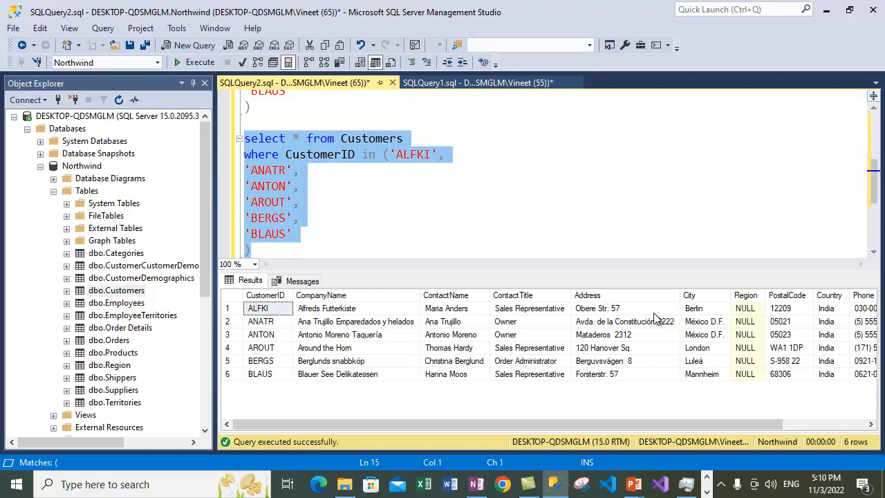
click(611, 224)
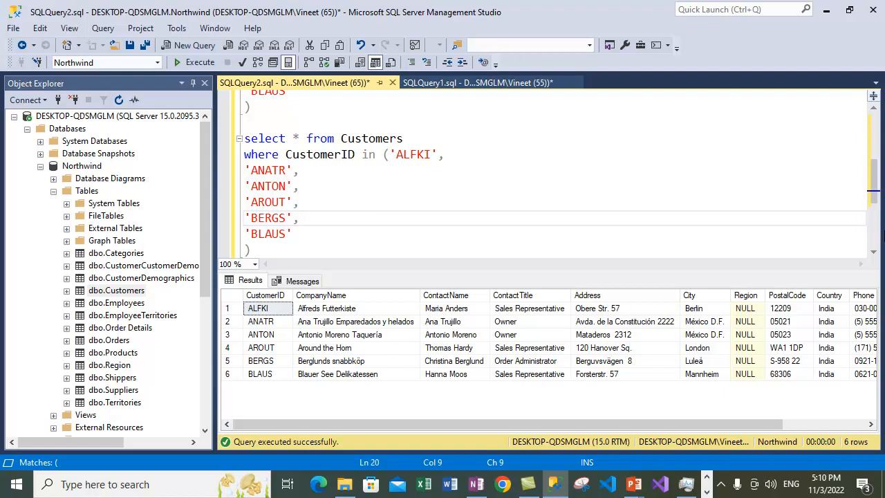
click(297, 235)
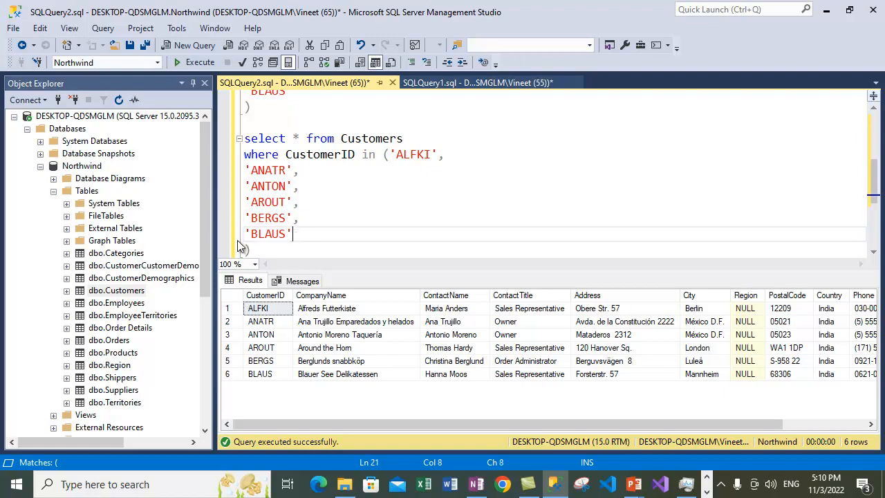
Open the Back Up Database dialog for Northwind and set the backup type to Transaction Log.
click(41, 167)
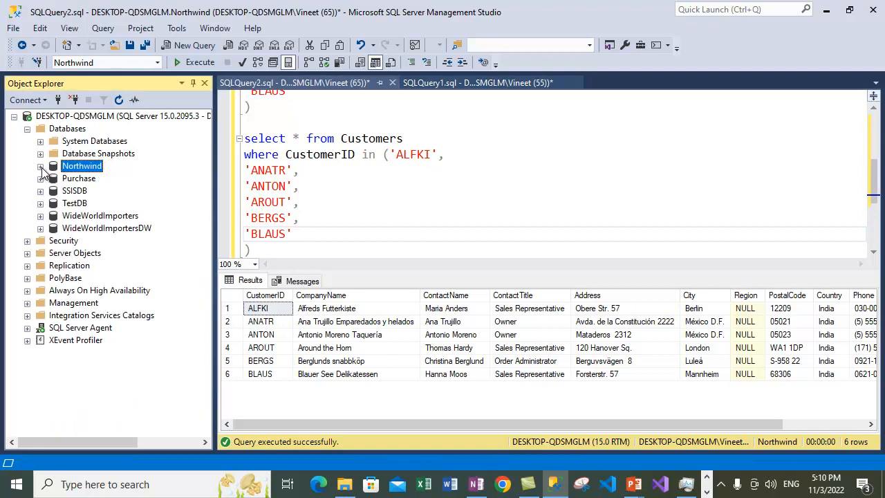
click(82, 168)
right_click(81, 167)
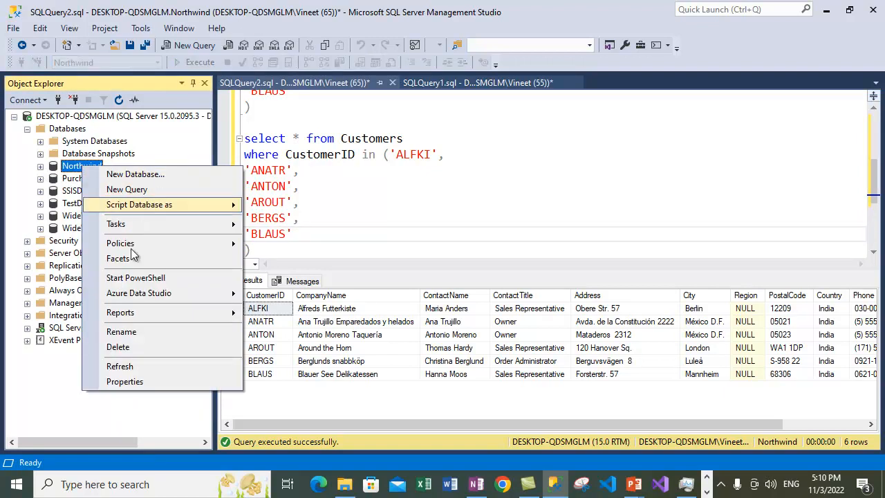
mouse_move(207, 223)
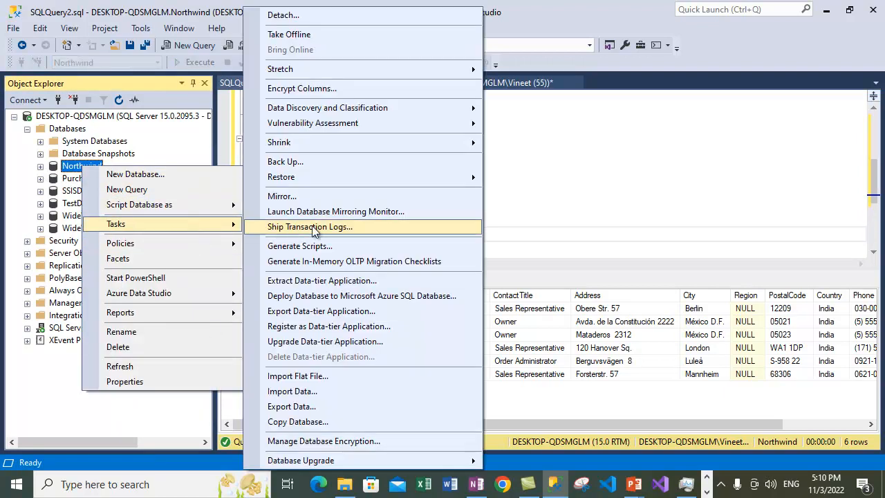
click(316, 162)
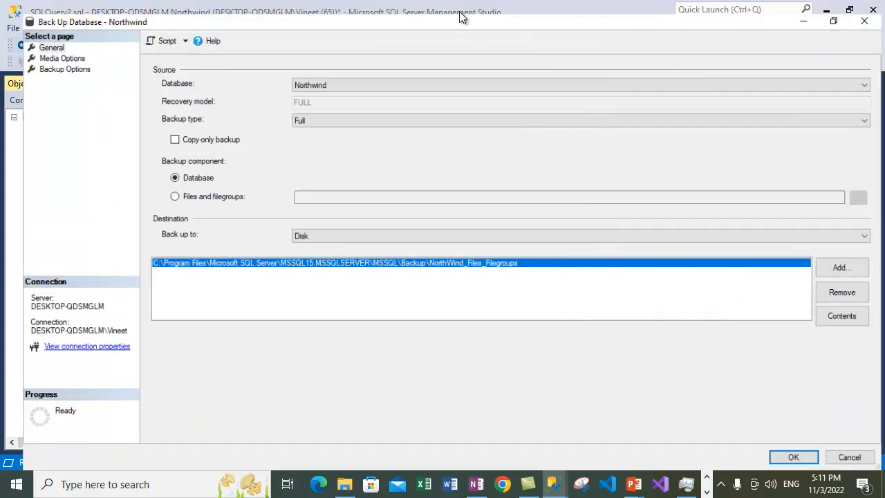
double_click(461, 16)
click(358, 108)
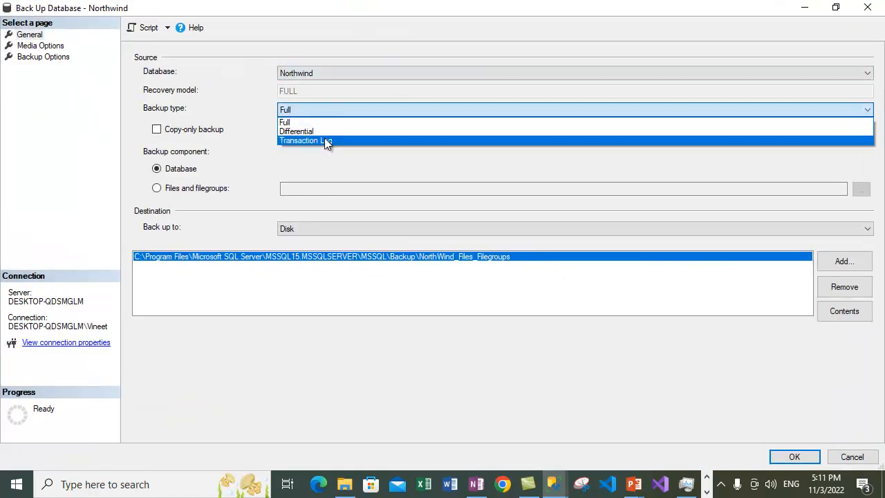
click(326, 140)
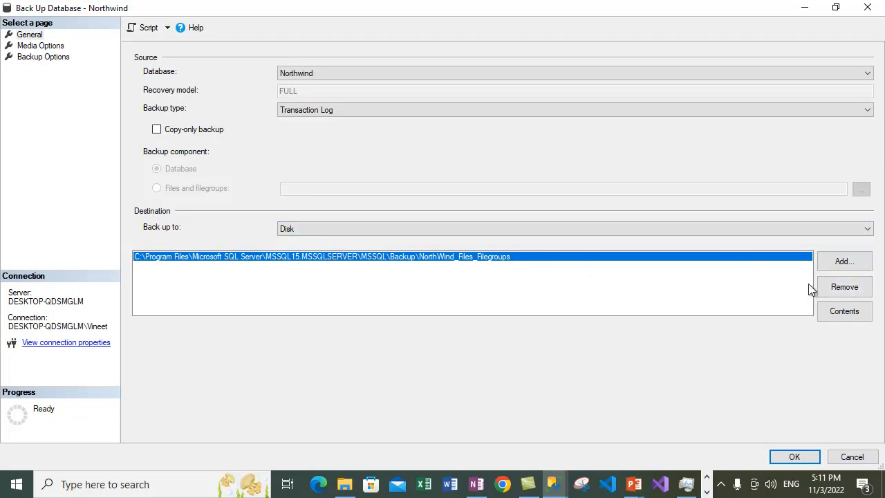
Replace the backup destination with Northwind_Transaction Log Backup.bak in the Backup folder and run the transaction log backup.
click(847, 286)
click(843, 261)
click(557, 240)
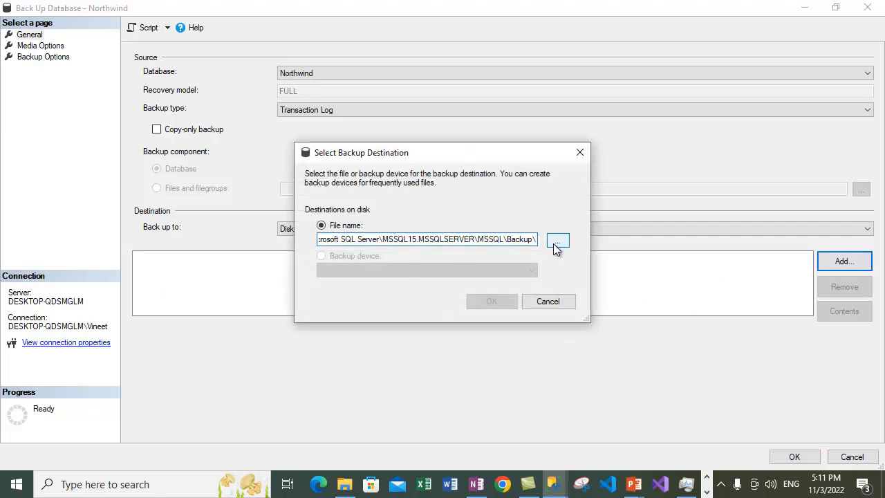
click(445, 399)
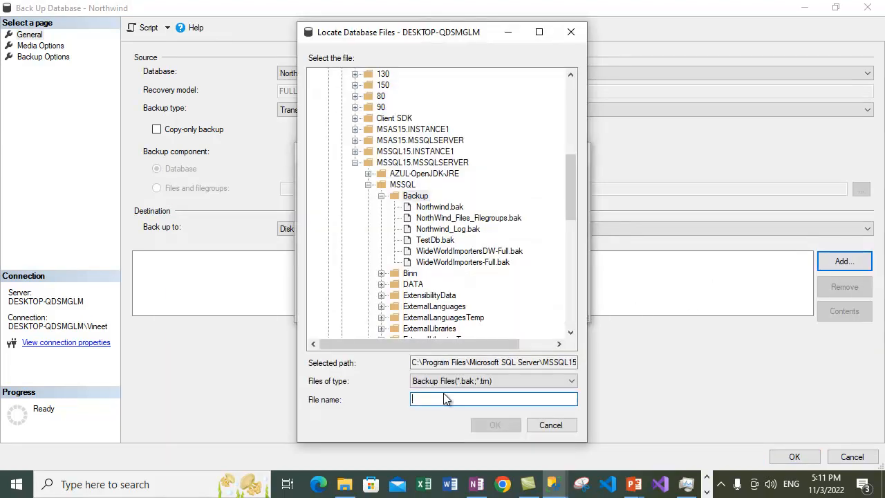
text(Northwind_Trans)
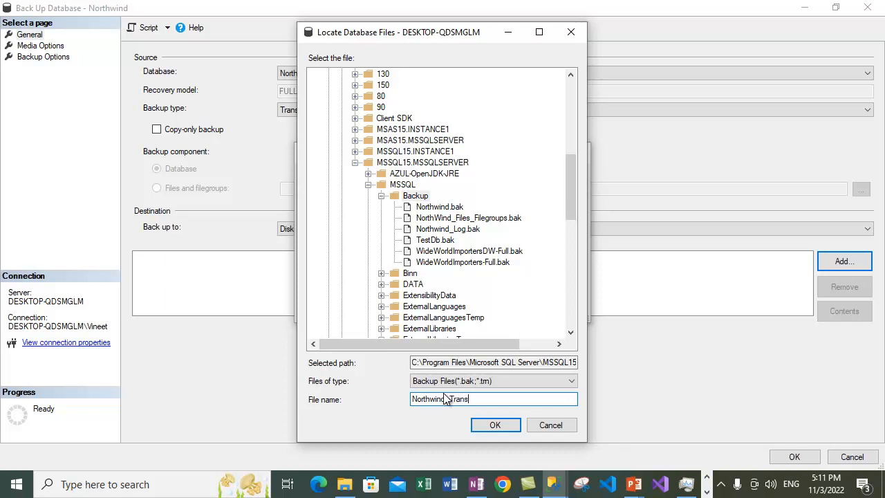
text(action Log Backup.bak)
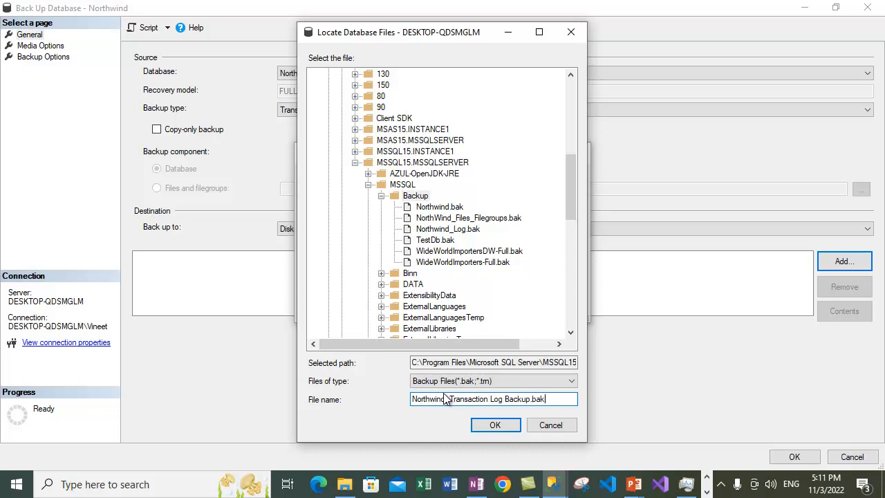
click(495, 427)
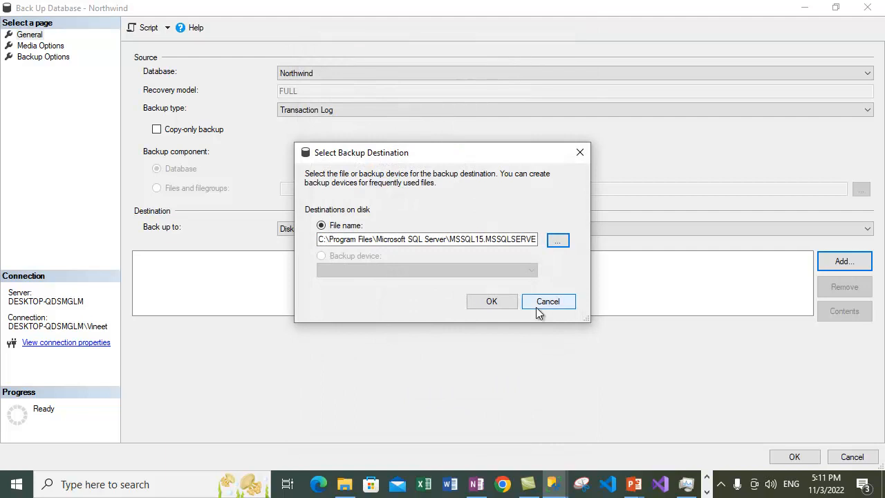
click(503, 301)
click(795, 459)
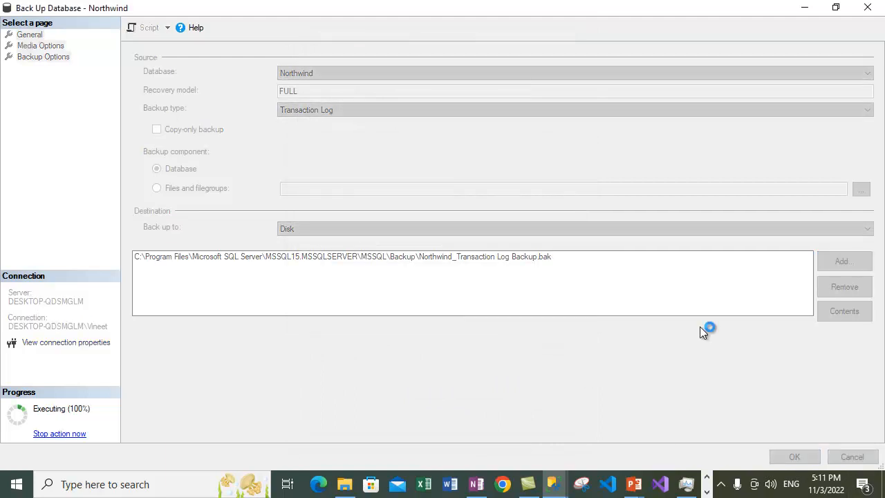
click(631, 258)
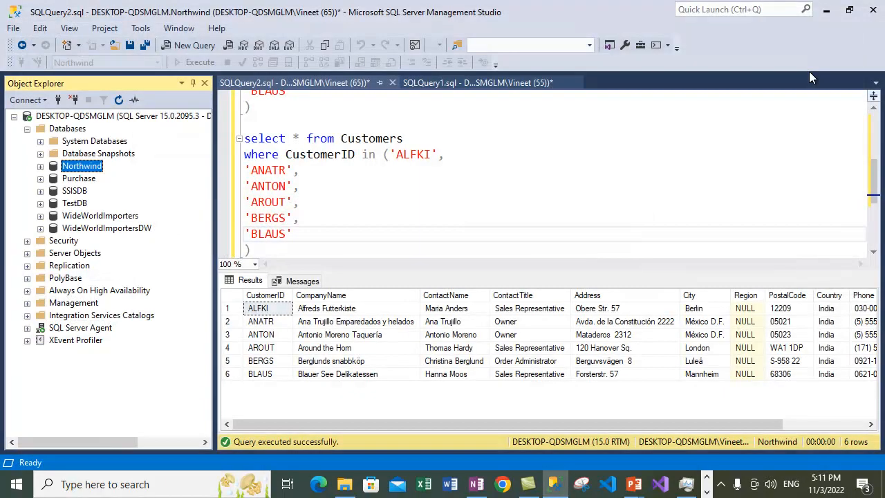
click(346, 486)
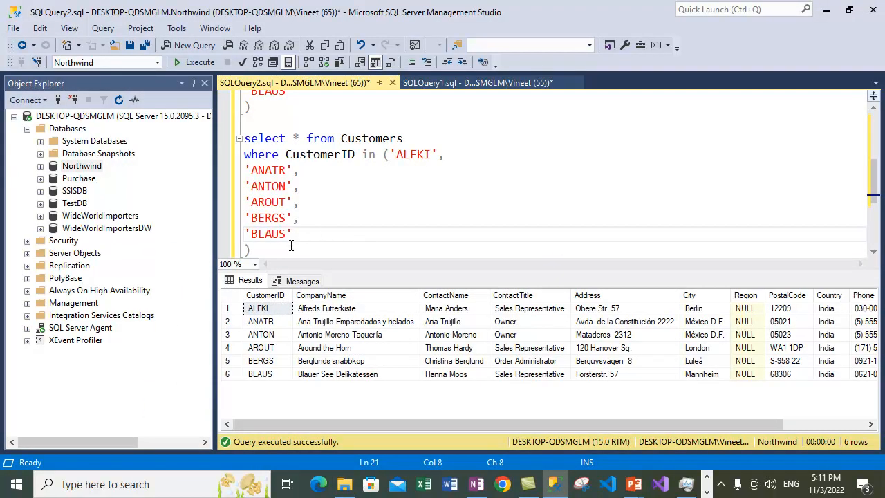
click(291, 245)
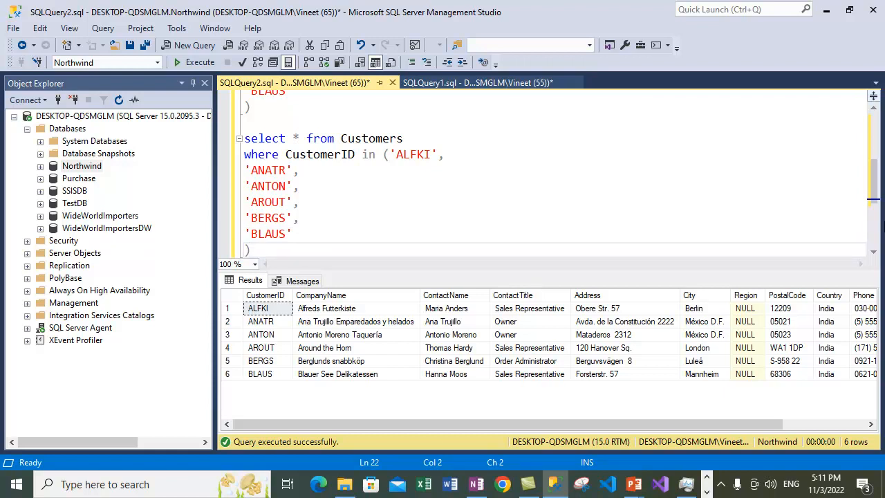
scroll(307, 241, down, 1)
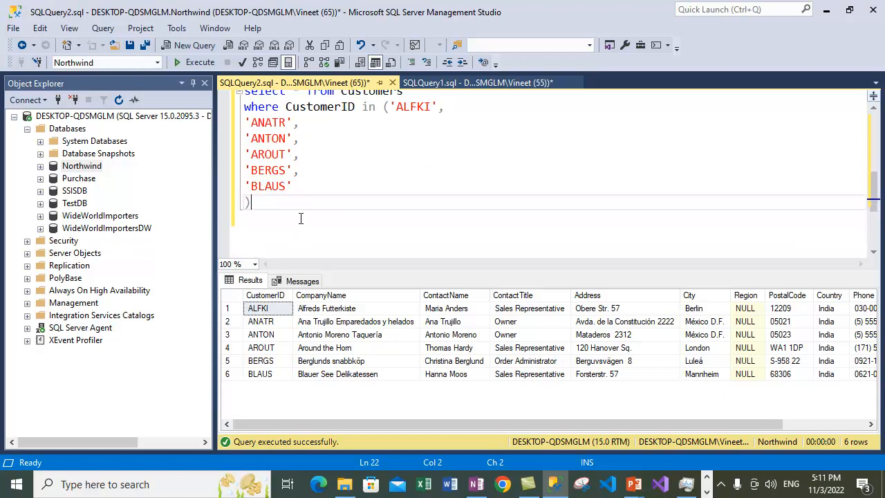
In SQLQuery1.sql, delete the FROM DISK line below RESTORE DATABASE Northwind.
click(468, 82)
drag(393, 155, 202, 78)
key(Down)
key(Up)
key(Up)
key(Up)
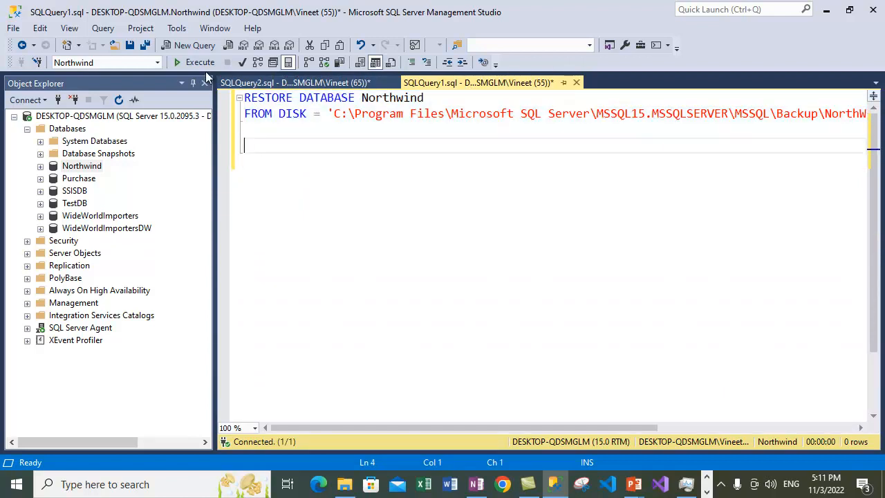
key(shift+End)
key(Delete)
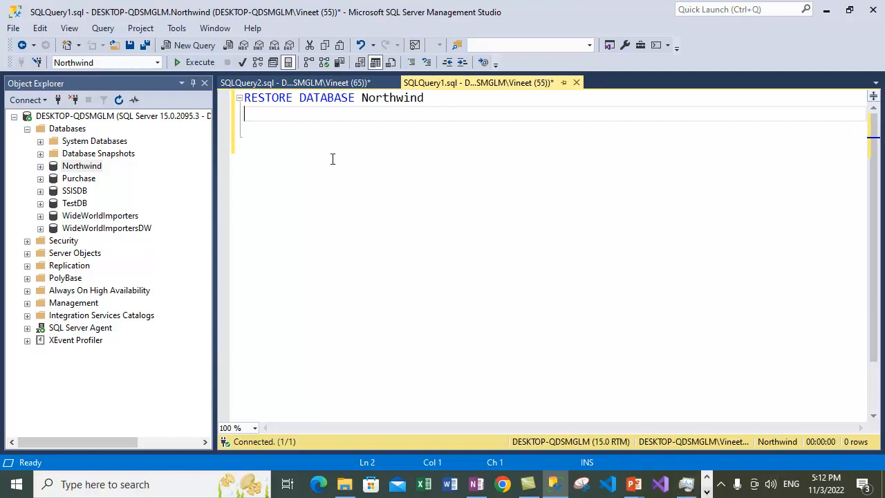
Start a FILE = clause on the line below RESTORE DATABASE Northwind.
click(286, 97)
click(409, 98)
double_click(407, 97)
click(264, 123)
click(280, 115)
text(FILE =)
Look up the database file names on the Files page of Northwind's properties, leaving the properties unchanged.
right_click(97, 169)
click(184, 385)
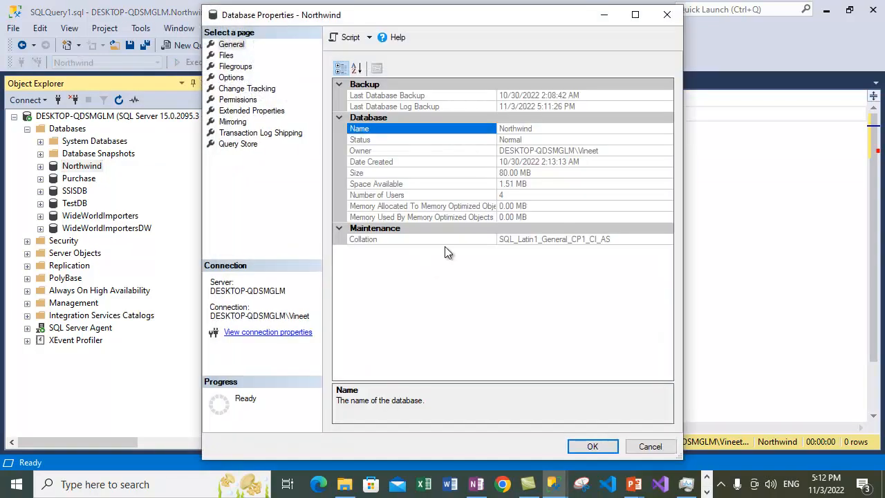
click(227, 55)
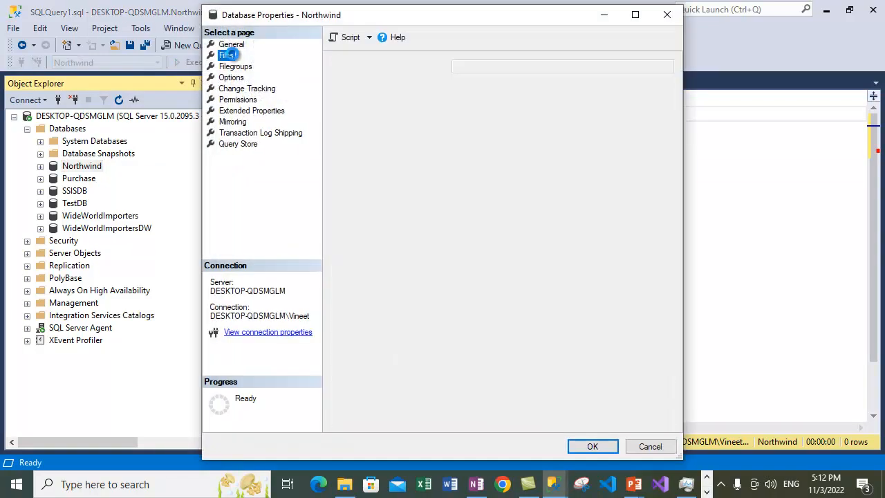
double_click(446, 14)
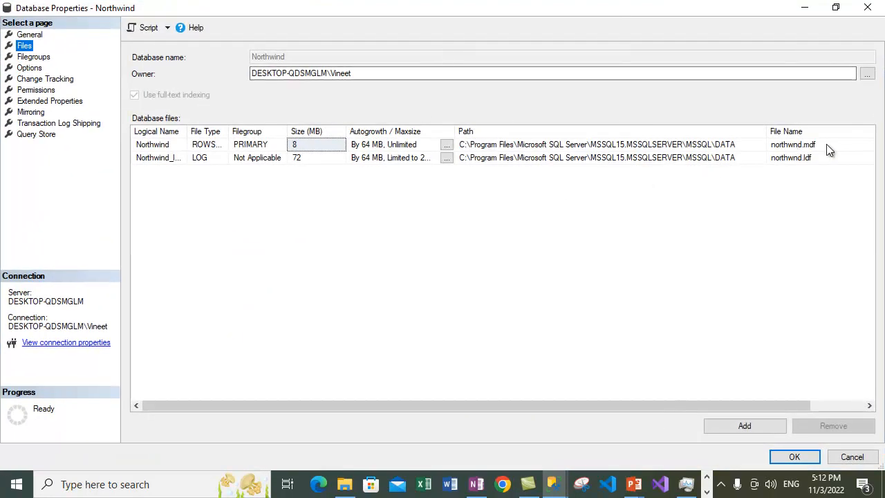
click(852, 456)
Complete the FILE clause with 'Northwind.mdf' followed by a comma, and start a new line below it.
click(393, 119)
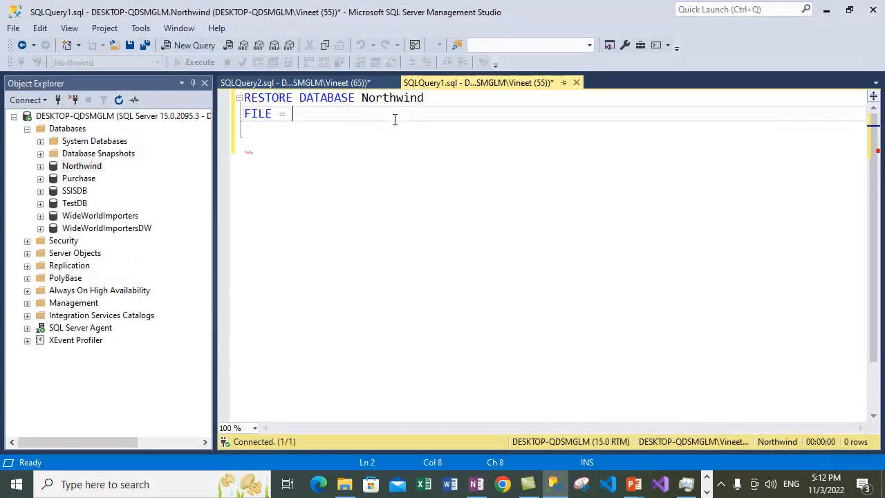
text('Northwind.mdf)
text(;,)
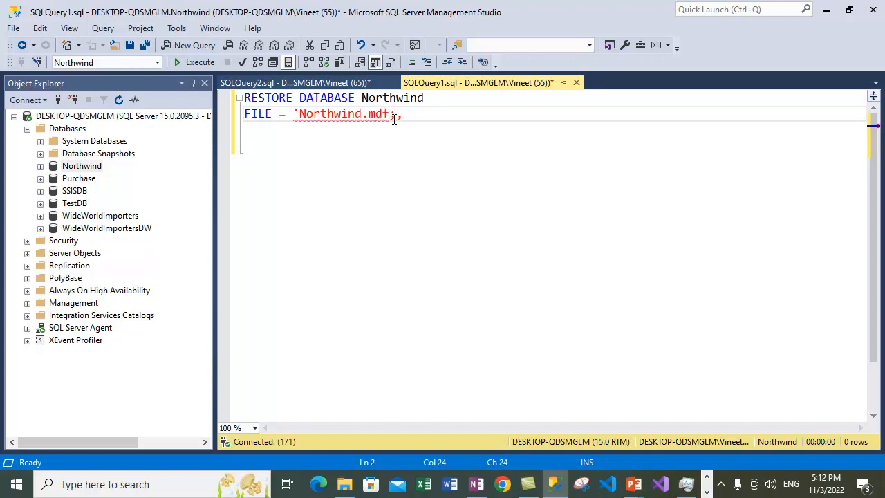
key(Return)
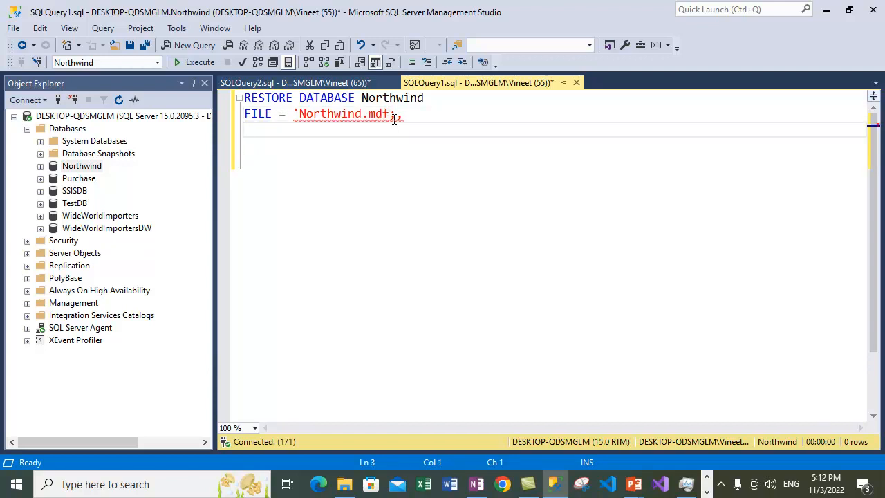
key(BackSpace)
key(BackSpace)
key(BackSpace)
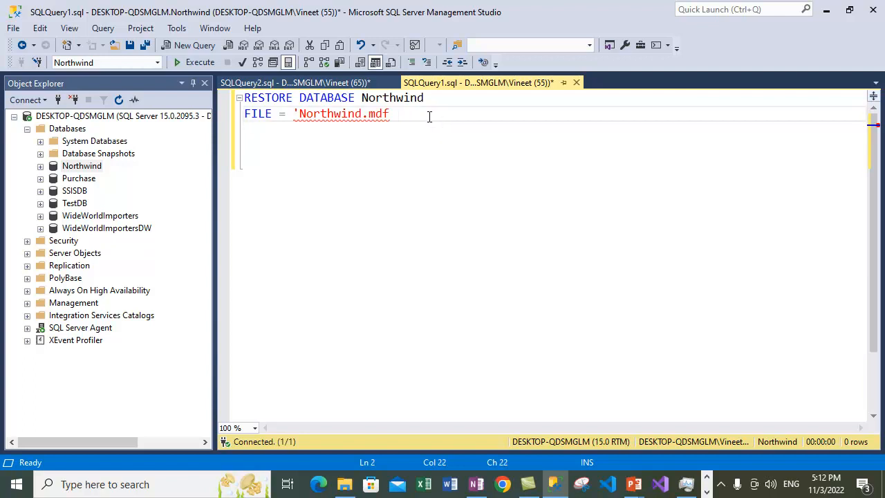
text(,)
key(Return)
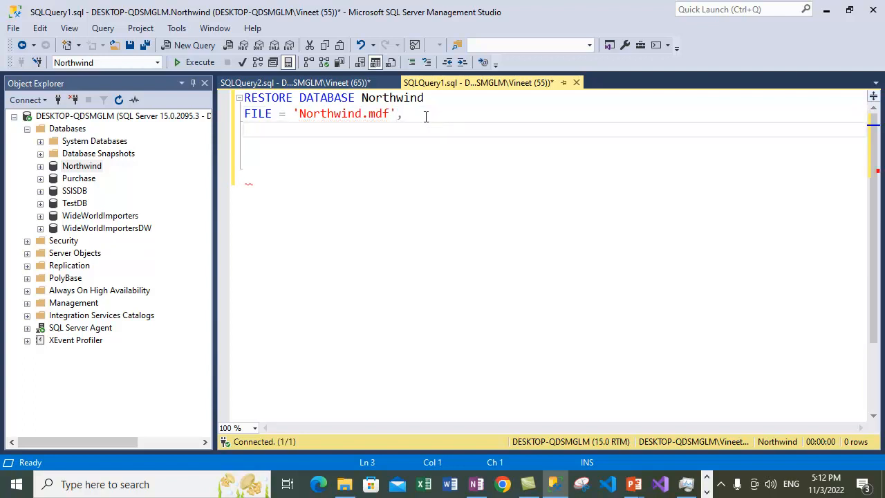
Look up the filegroup name in Northwind's database properties, checking the Files and Filegroups pages.
click(80, 169)
right_click(79, 170)
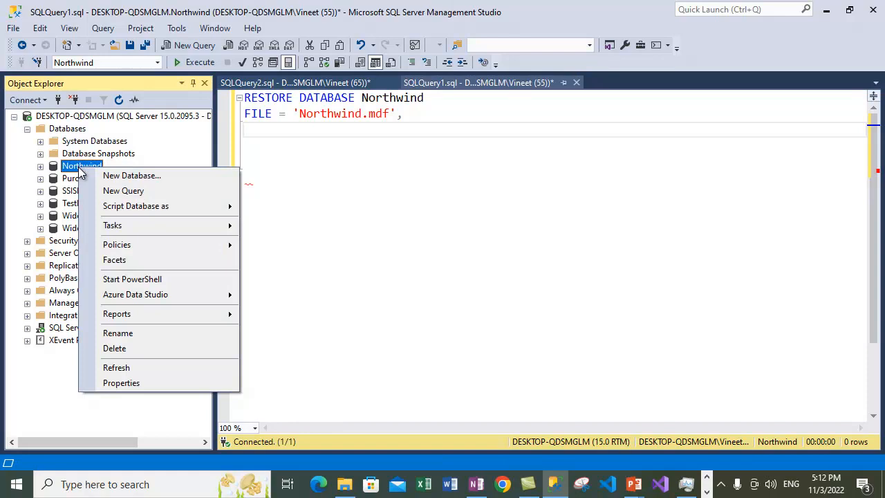
click(122, 383)
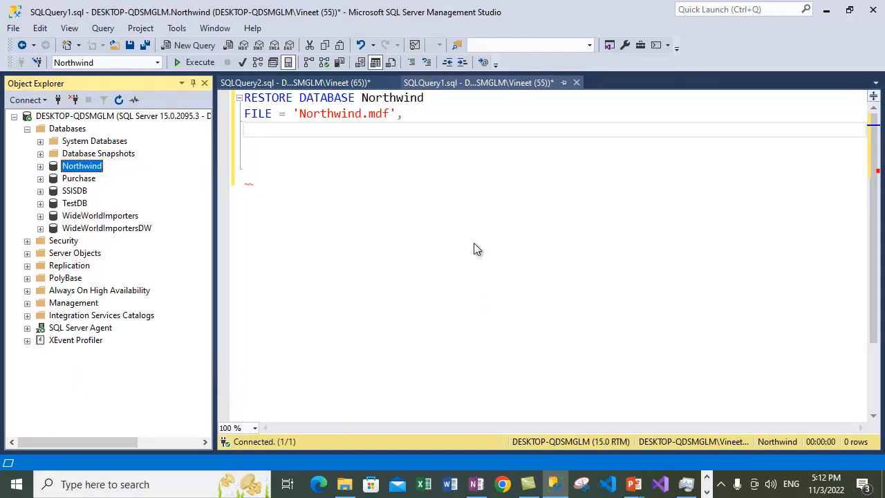
click(226, 56)
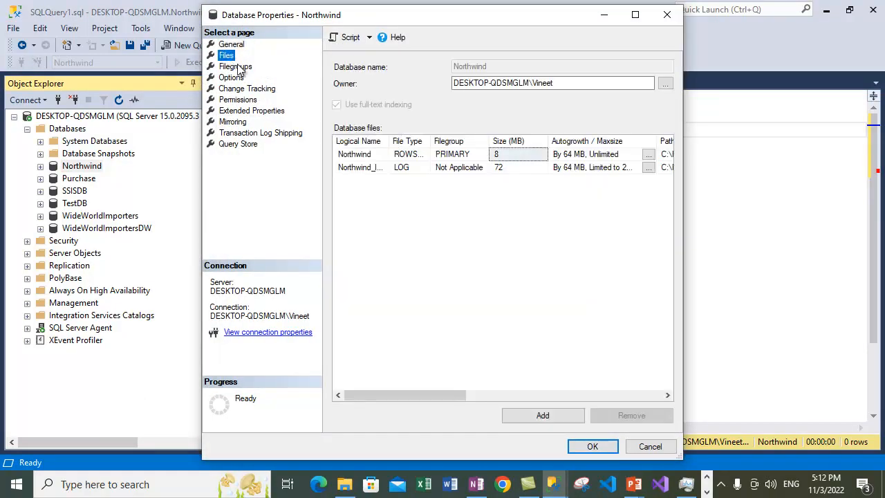
click(450, 157)
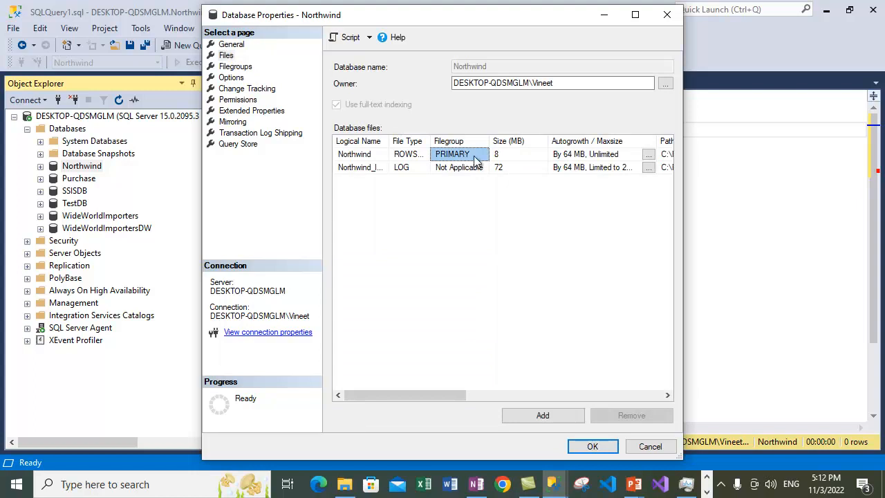
click(230, 79)
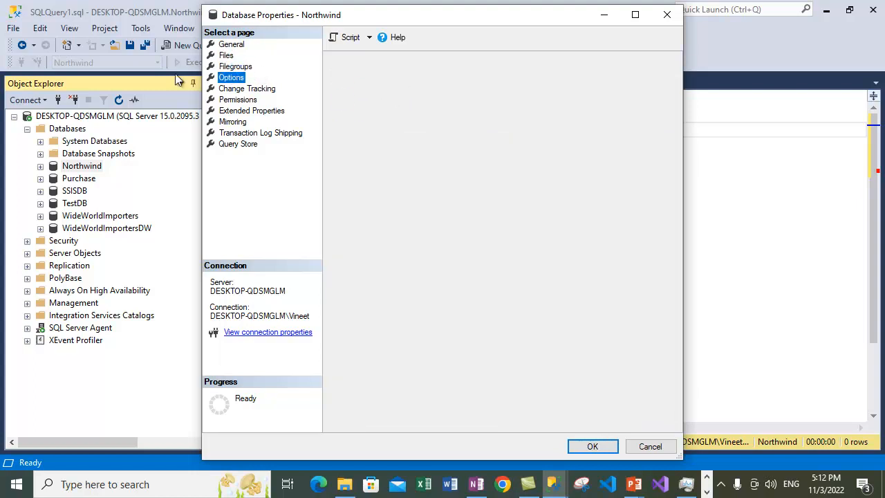
click(223, 69)
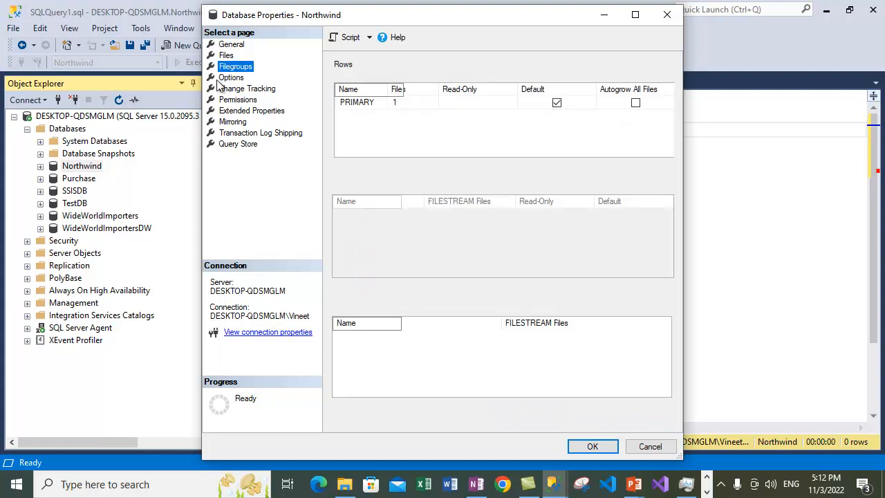
click(668, 17)
Add the line FILEGROUP = 'PRIMARY', below the FILE clause.
drag(287, 115, 314, 133)
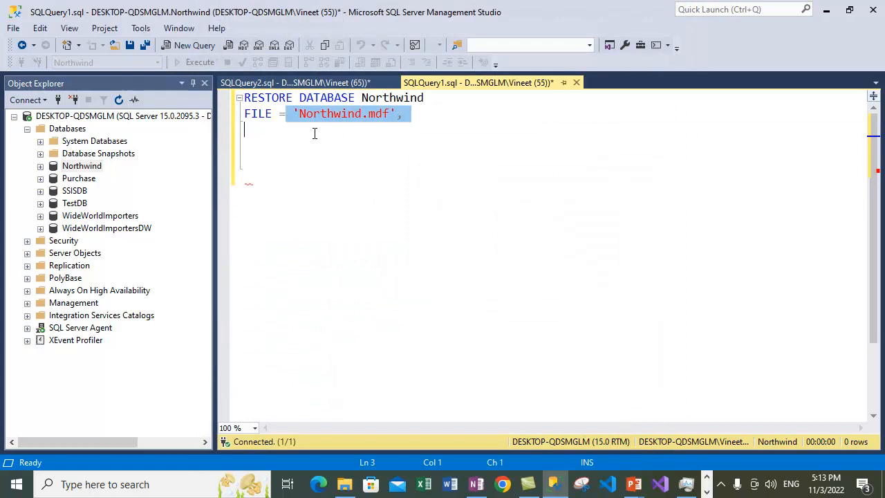
click(441, 146)
click(286, 128)
text(FILEGRUOP)
key(BackSpace)
key(BackSpace)
key(BackSpace)
key(BackSpace)
text(ROUP)
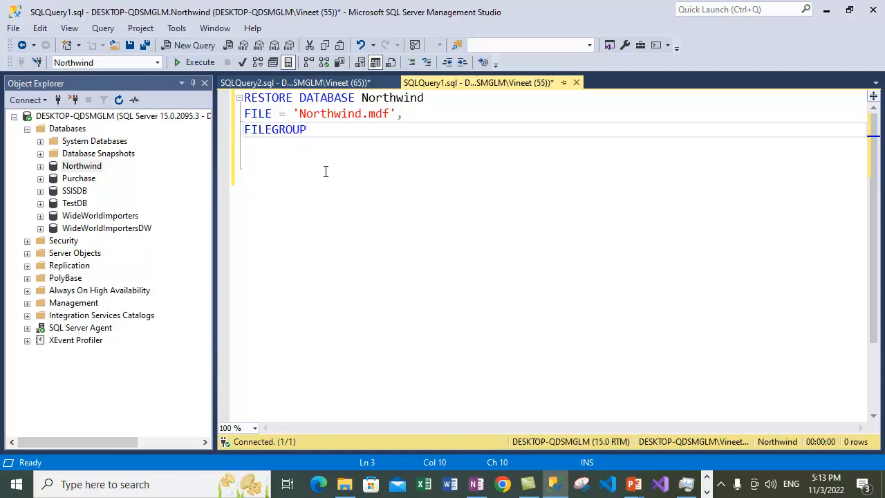
text( =)
text(PRIMARY',)
key(Return)
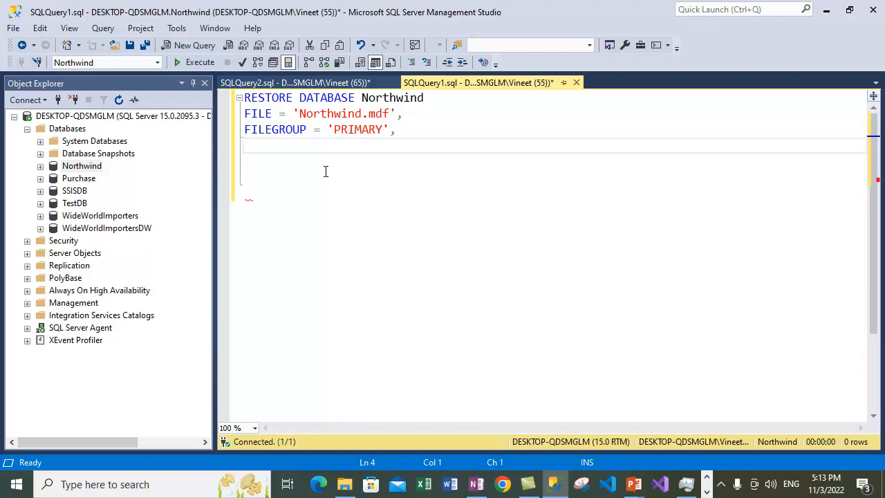
Begin the FROM DISK = ' clause below the FILEGROUP line, with a single space between FROM and DISK.
text(FROM  DISK)
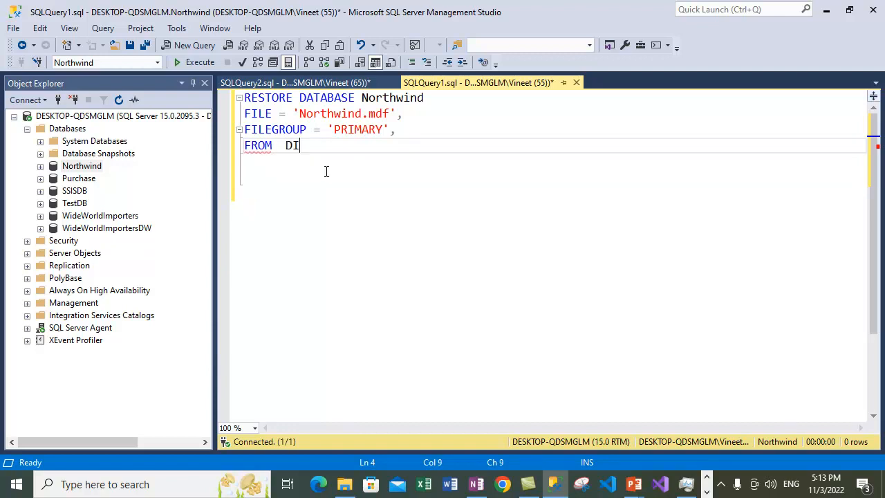
key(ctrl+Left)
key(BackSpace)
key(End)
Remove the comma after 'PRIMARY' and return to the end of the FROM DISK line.
key(Up)
key(Right)
key(Right)
key(Right)
key(Right)
key(Right)
key(Right)
key(Right)
key(Right)
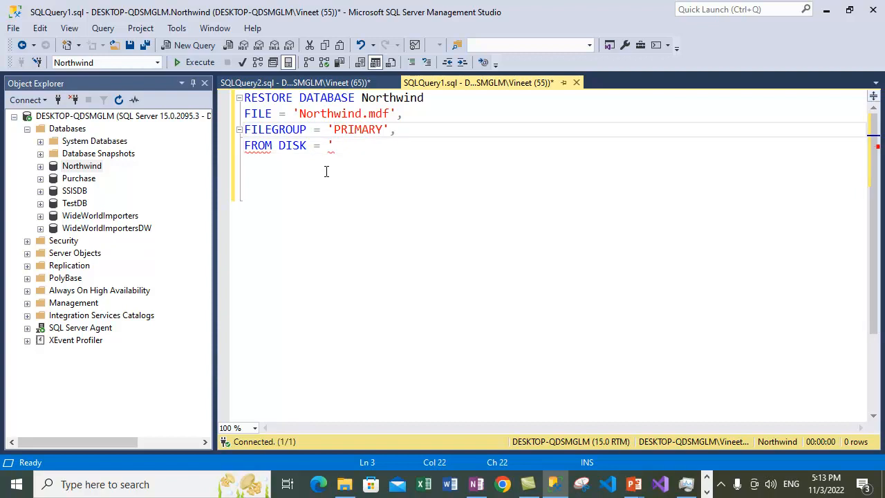
key(Delete)
key(Down)
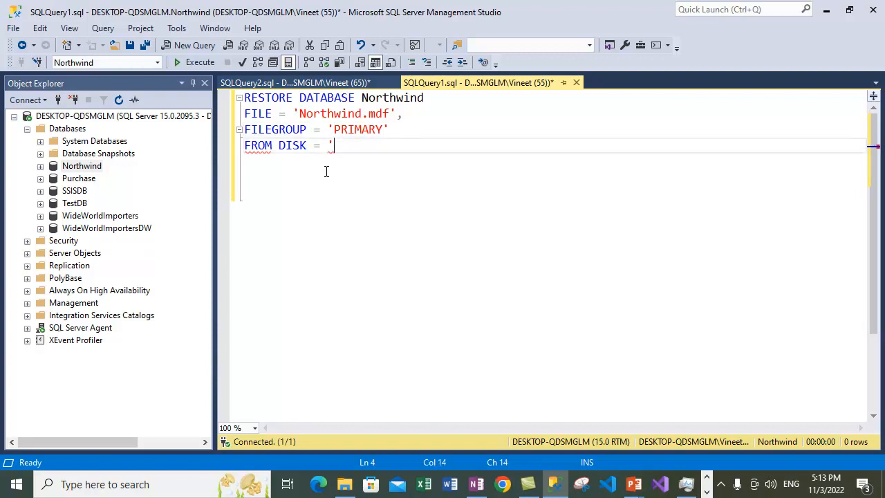
Switch to File Explorer and copy the path of the Backup folder containing NorthWind_Files_Filegroups.bak.
click(344, 484)
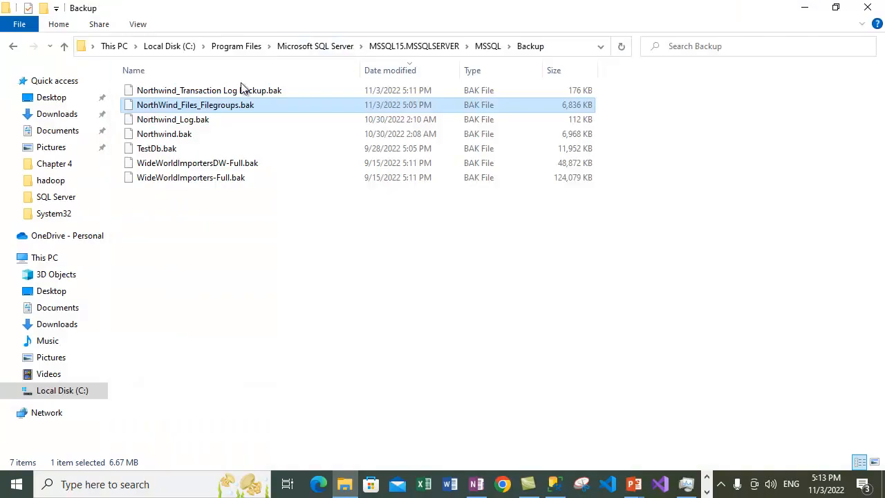
click(245, 91)
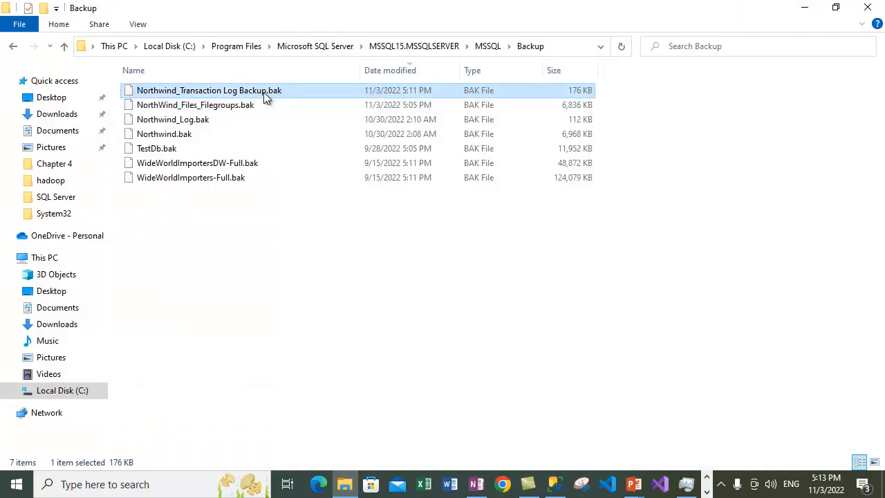
click(230, 107)
click(560, 46)
key(ctrl+c)
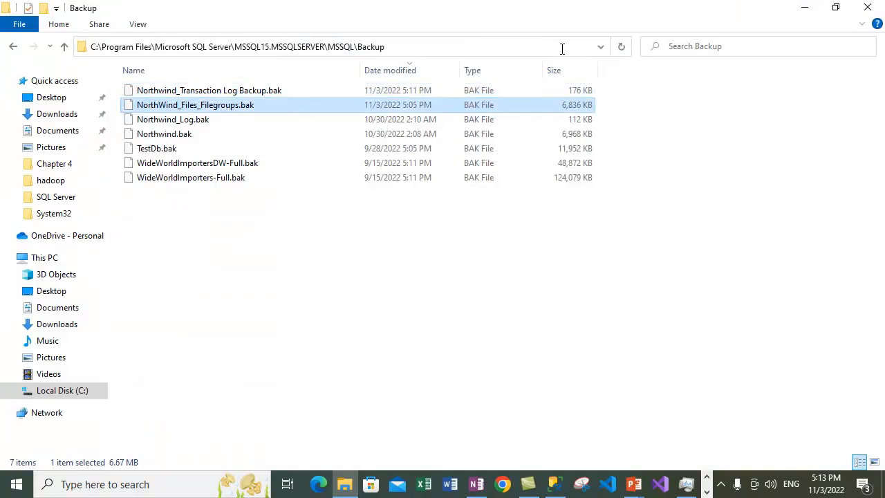
Switch back to Management Studio and insert C:\Program Files\Microsoft SQL Server\MSSQL15.MSSQLSERVER\MSSQL\Backup\ after the opening quote of FROM DISK.
click(804, 8)
click(371, 148)
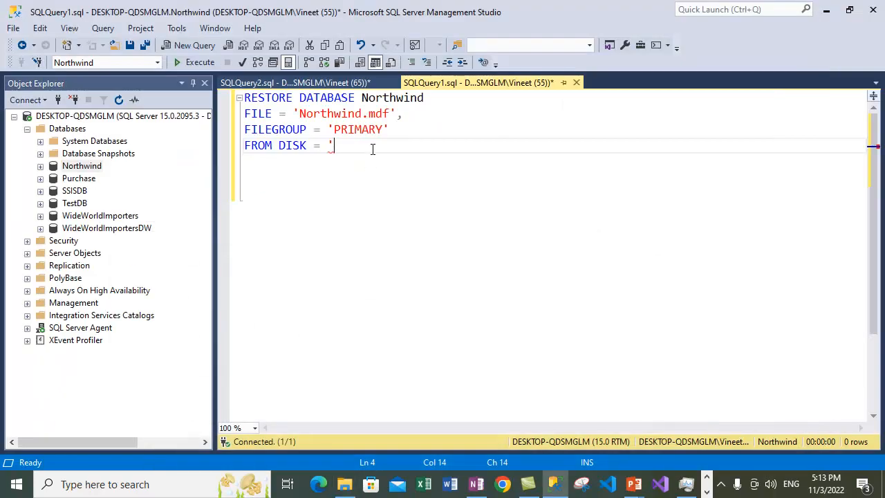
key(ctrl+v)
text(\)
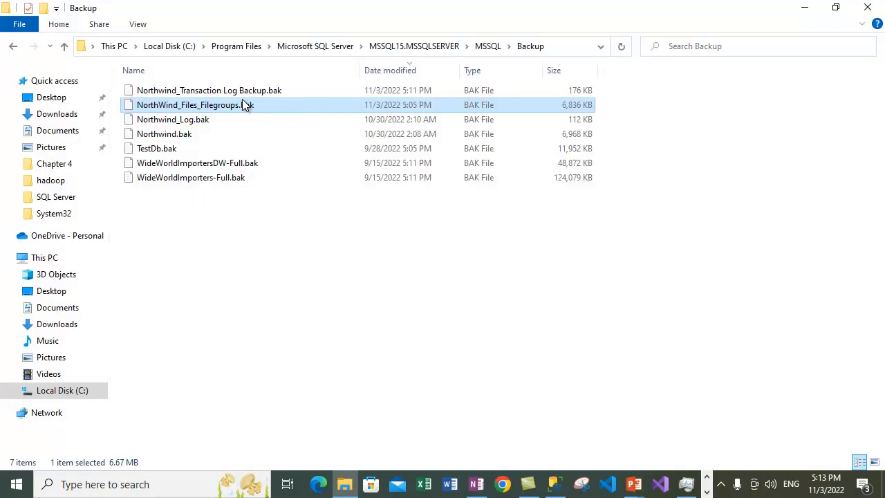
Copy the files-and-filegroups backup's full name from File Explorer and complete the FROM DISK path with NorthWind_Files_Filegroups.bak and a closing quote.
right_click(234, 106)
click(272, 283)
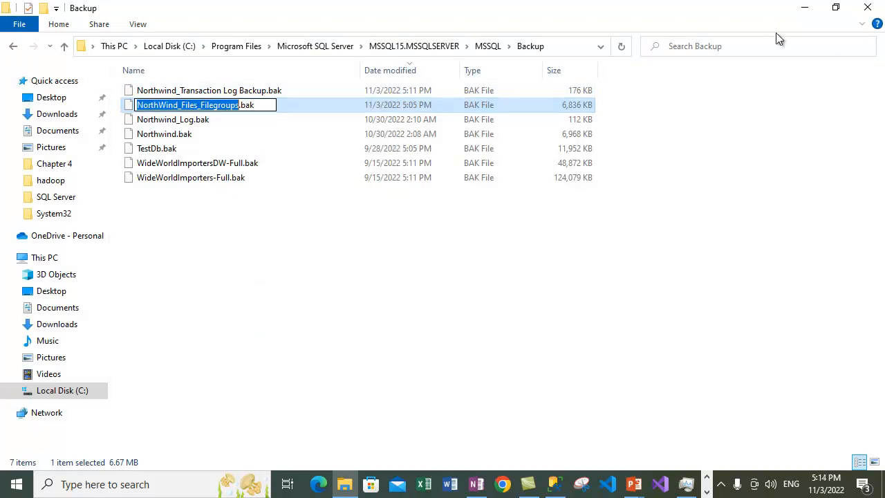
key(shift+Right)
key(shift+Right)
key(shift+Right)
key(alt+Tab)
text(NorthWind_Files_Filegroups.bak)
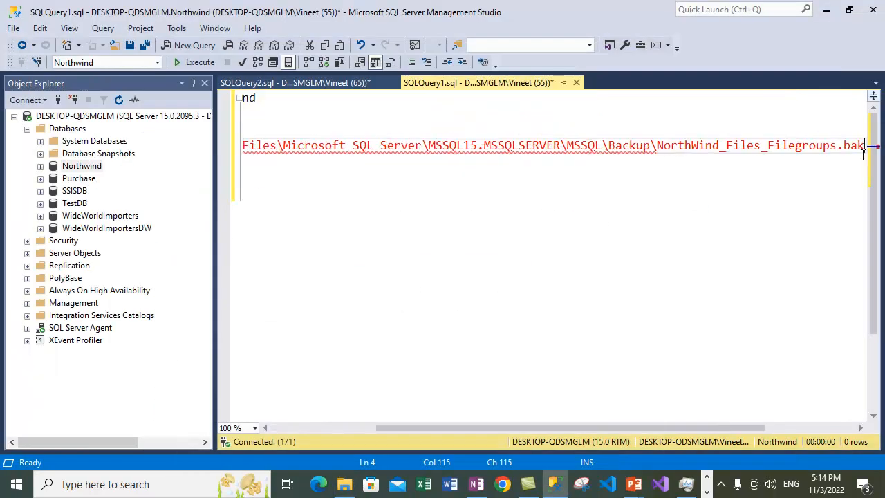
text(')
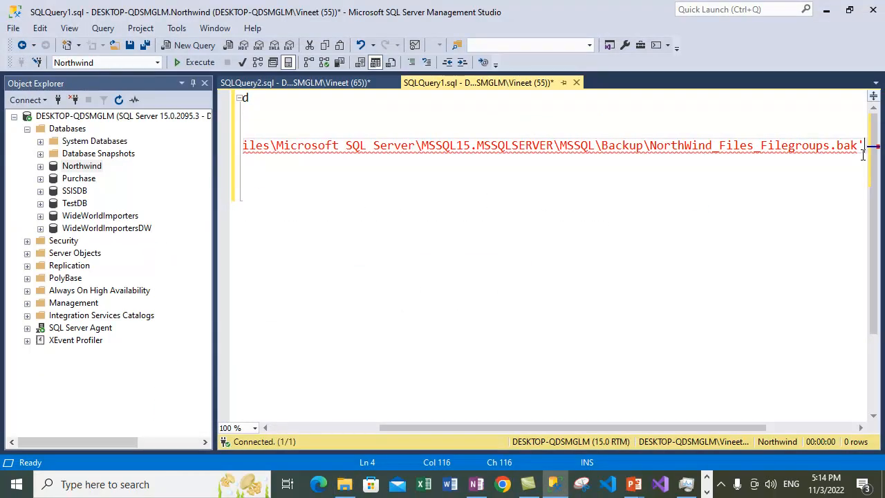
Add the line WITH NORECOVERY; below the FROM DISK clause.
key(Return)
text(WI)
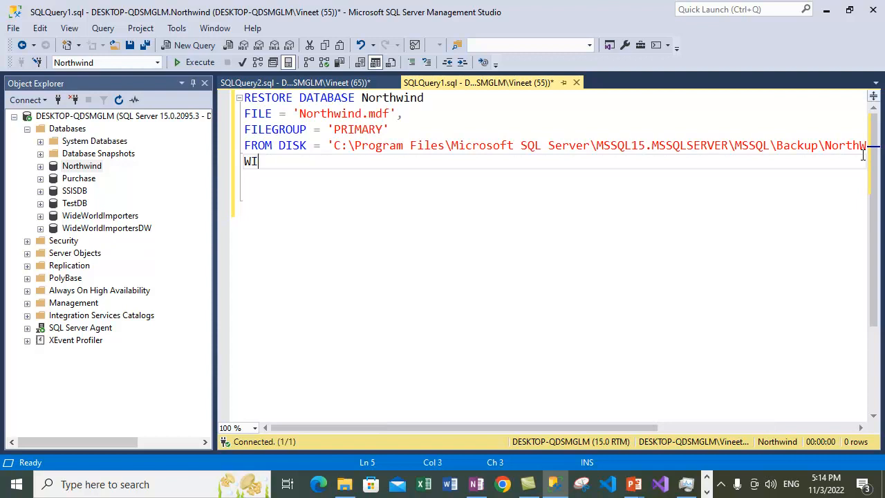
text(TH NORECOV)
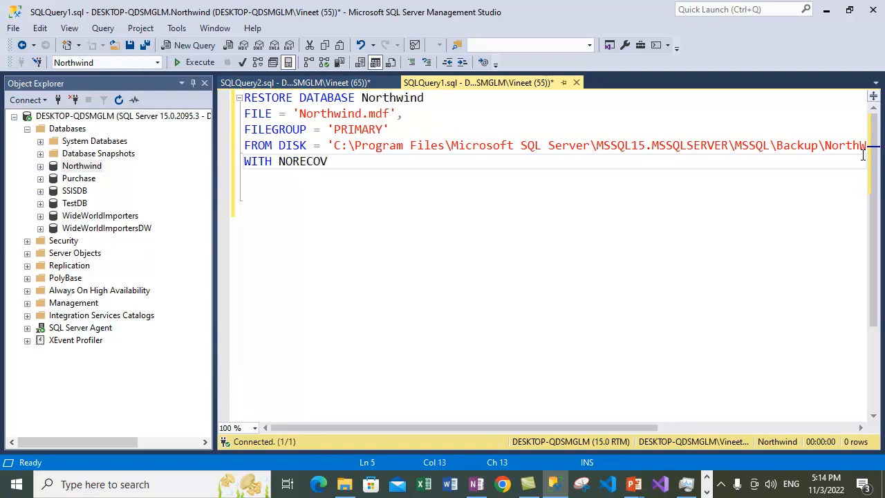
text(ERY;)
key(Return)
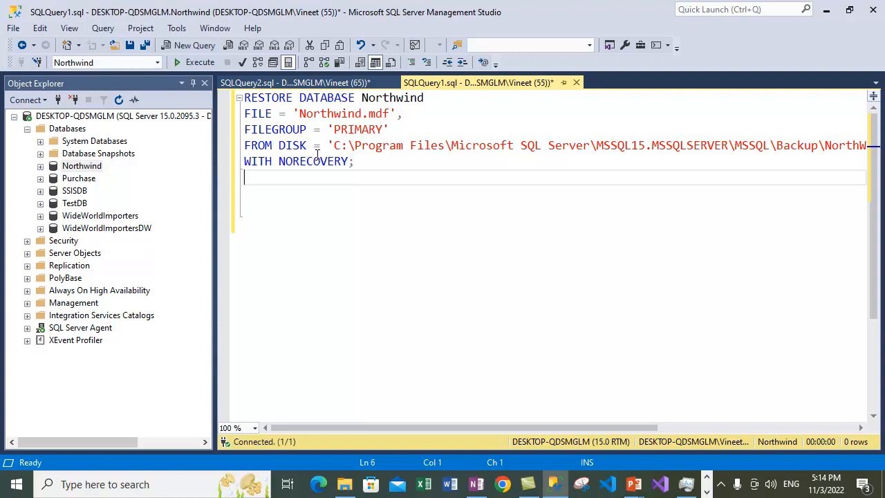
Insert the REPLACE option and a comma before NORECOVERY in the WITH clause.
click(347, 162)
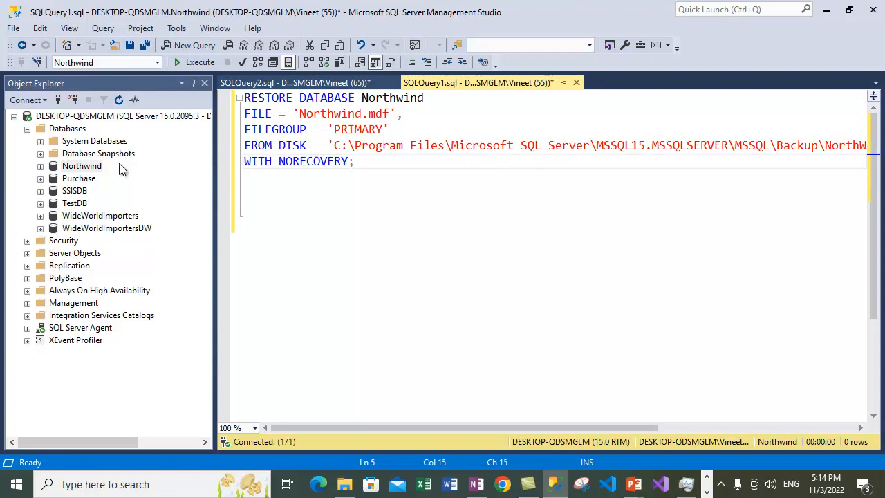
click(274, 161)
text(REPLACE,)
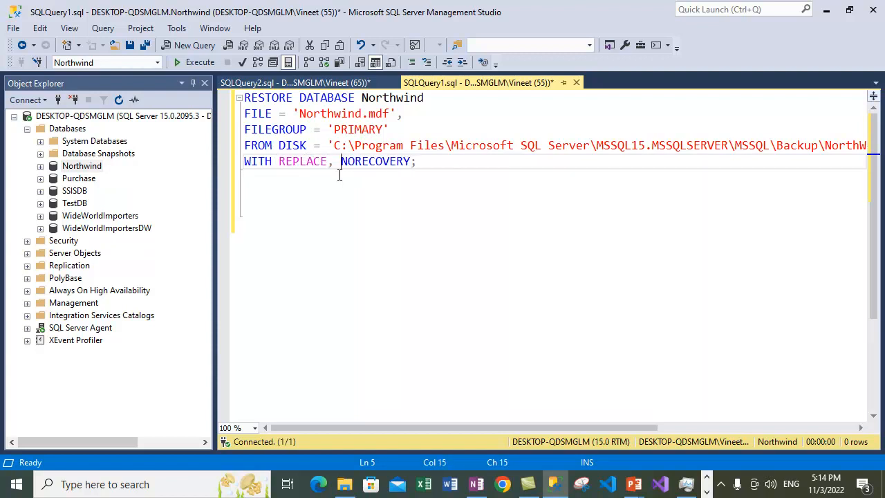
key(Down)
key(Up)
key(Left)
key(Left)
Switch to File Explorer and check Northwind's database files in the MSSQL\DATA folder.
click(344, 483)
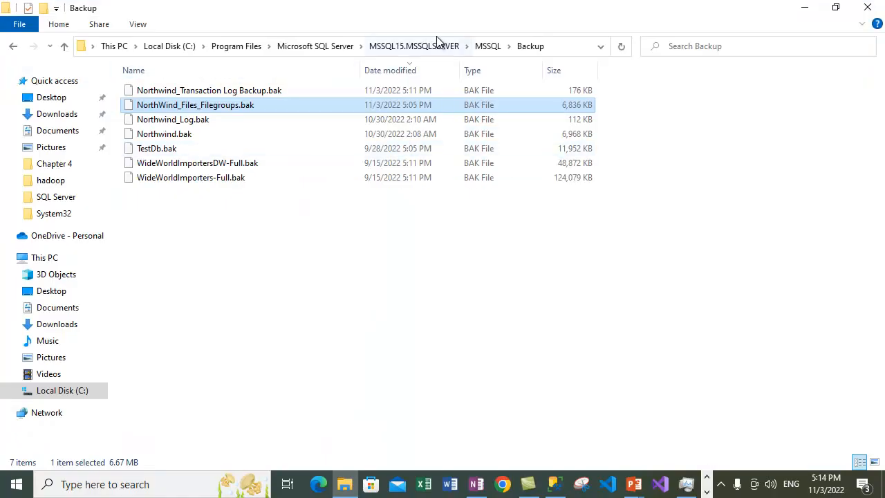
click(490, 47)
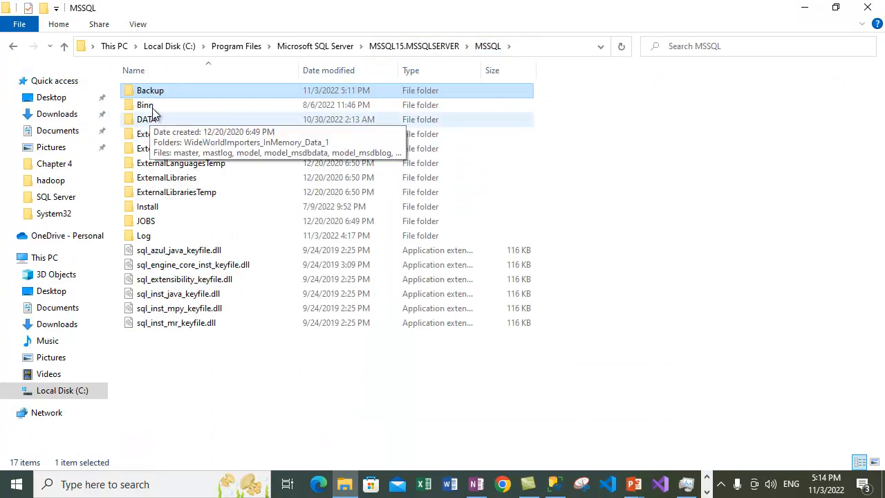
double_click(148, 119)
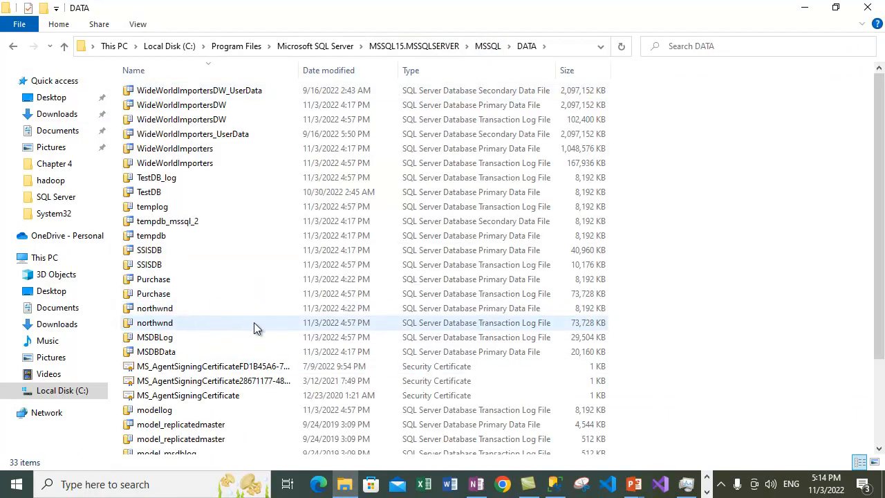
click(803, 8)
Return to the query and try to run the RESTORE DATABASE statement with Northwind as the current database.
click(419, 221)
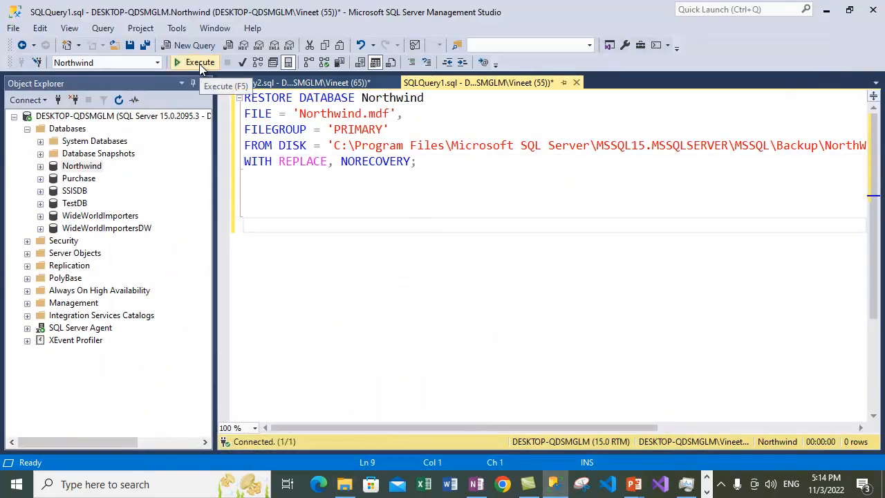
click(199, 64)
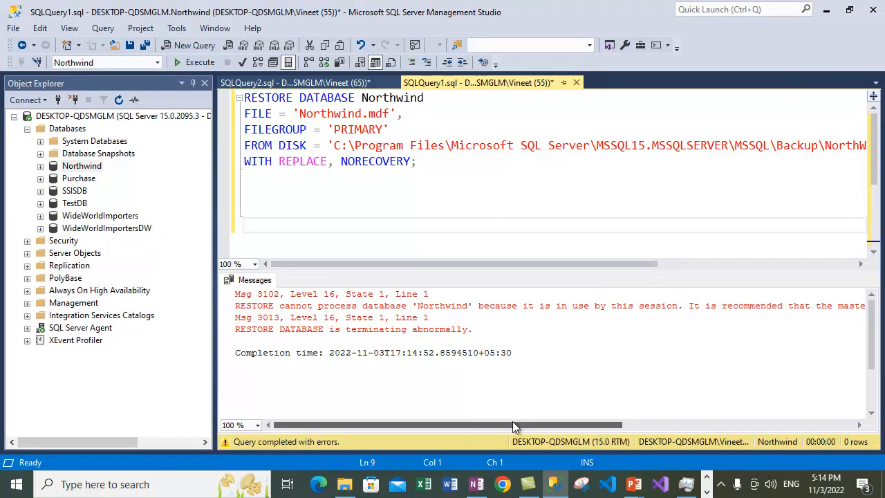
click(369, 161)
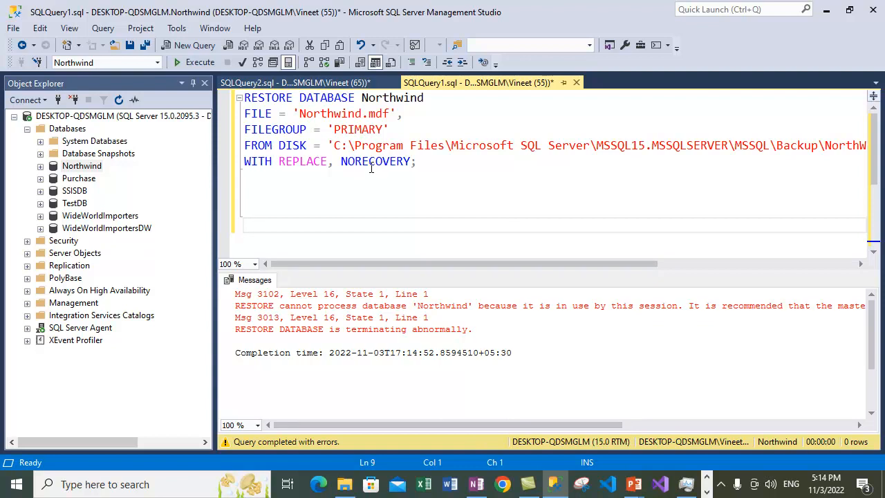
Set the query's current database to master and review the full text of the restore error.
click(155, 65)
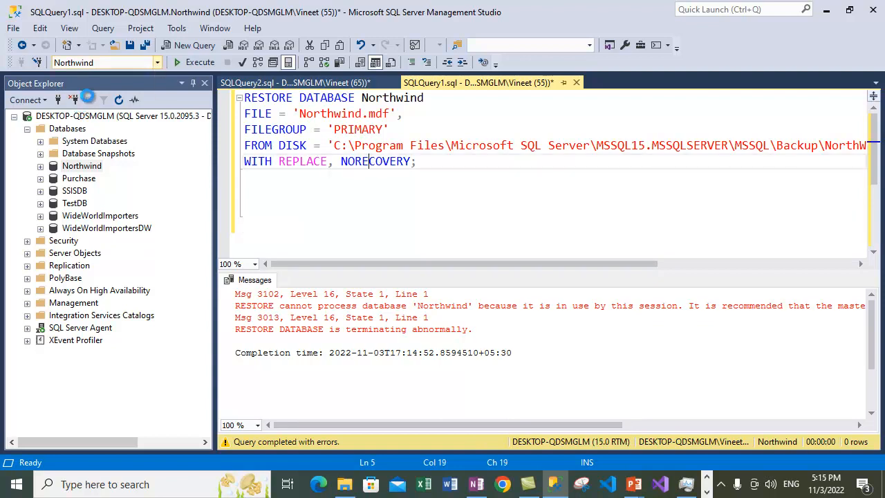
click(82, 79)
click(407, 192)
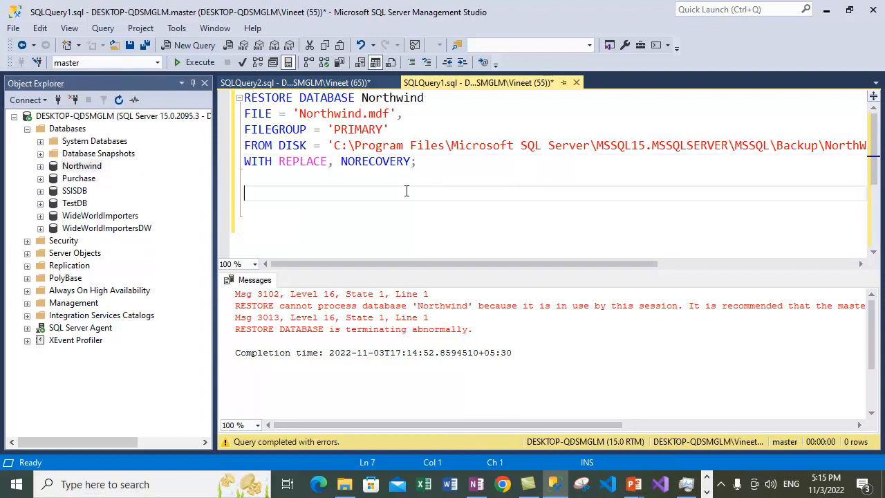
click(424, 176)
double_click(365, 304)
click(434, 179)
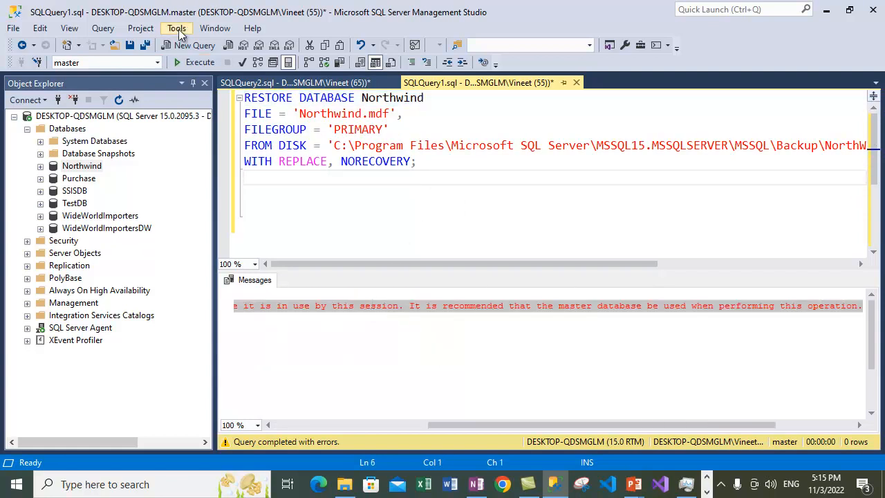
Try to run the restore statement from master with FILE = 'Northwind.mdf' and read the messages.
click(175, 62)
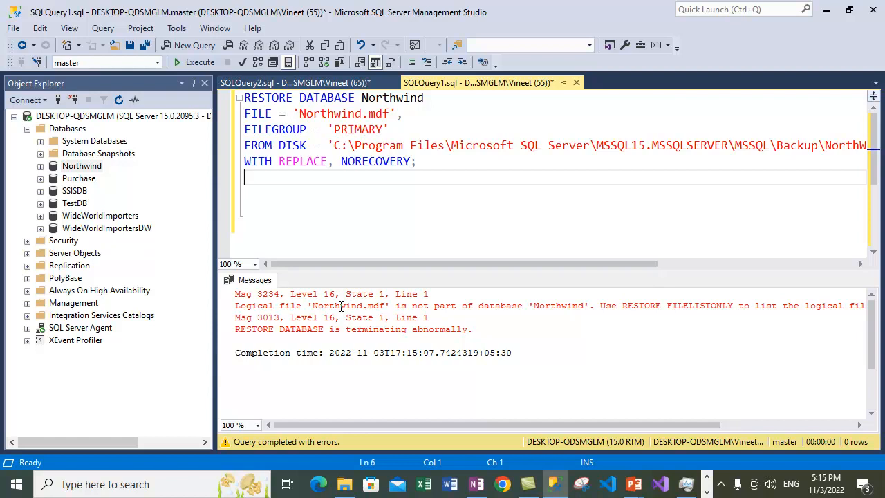
drag(649, 428, 408, 405)
click(505, 379)
Check the logical file names on the Files page of Northwind's database properties, widening the Logical Name column, and close without changes.
click(82, 167)
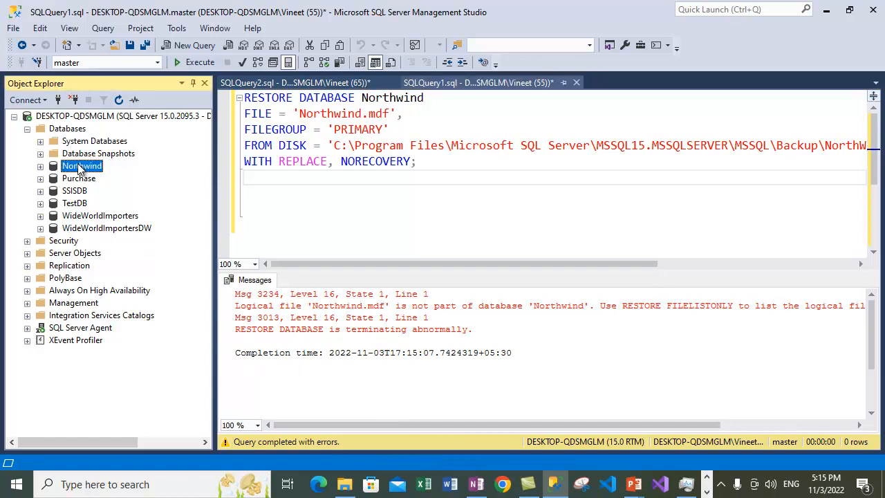
right_click(79, 169)
click(134, 381)
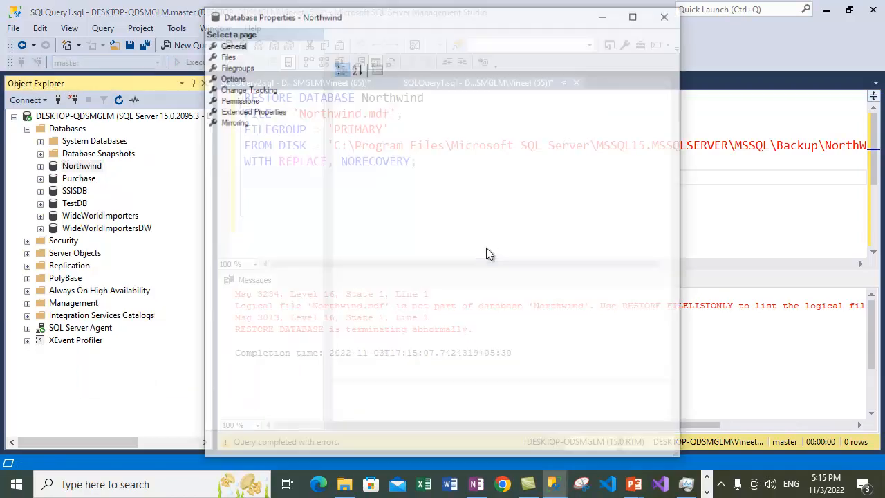
click(227, 57)
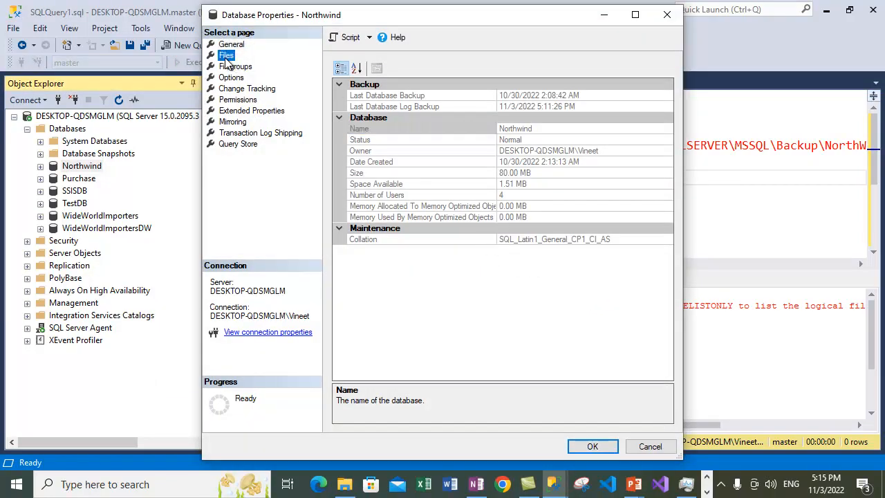
double_click(386, 21)
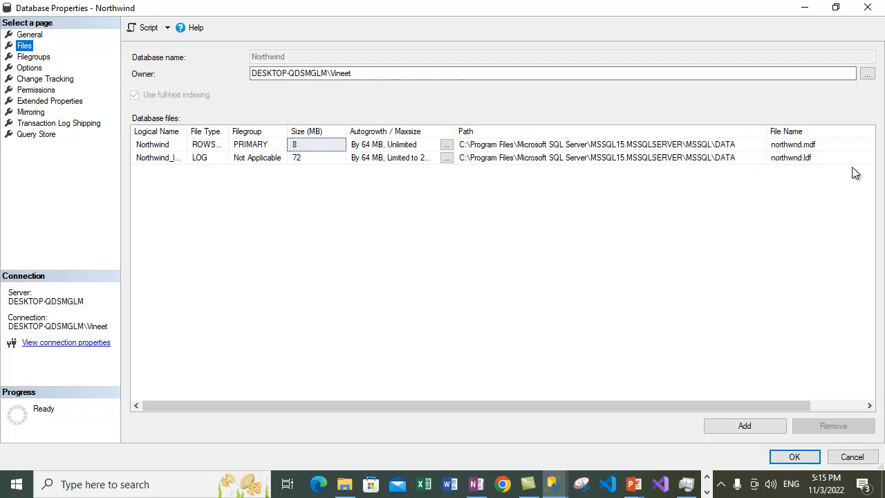
drag(189, 131, 306, 131)
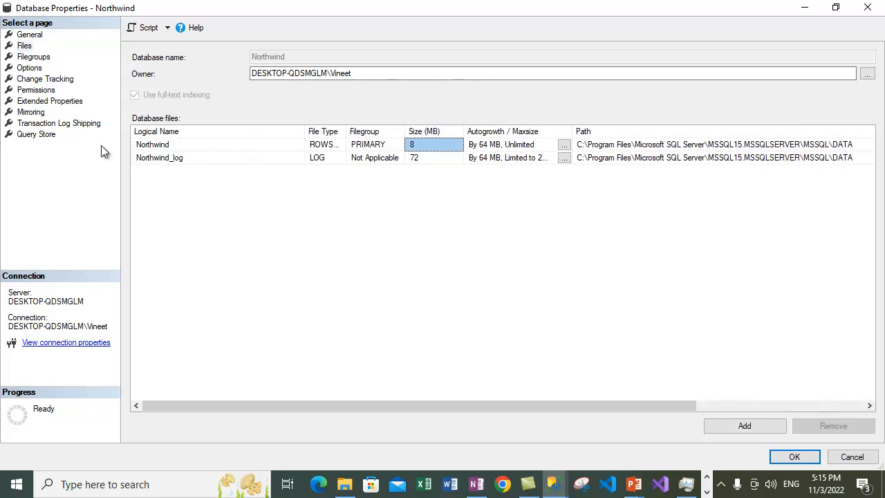
click(156, 147)
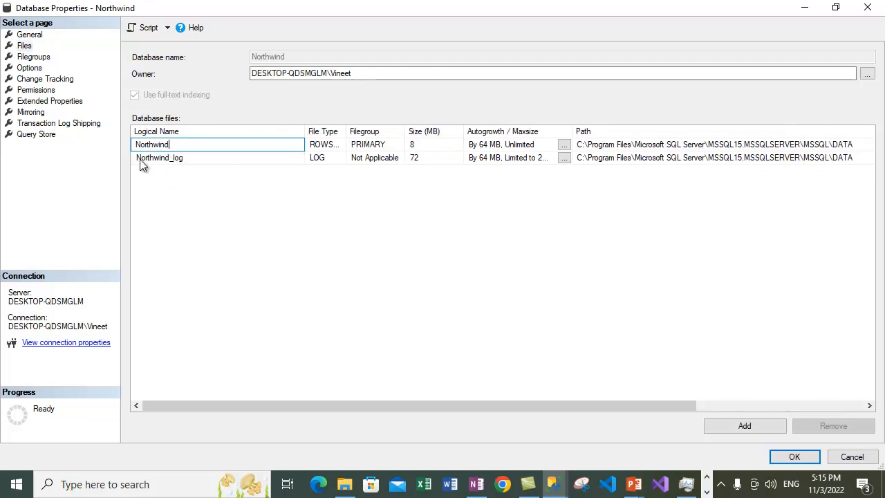
drag(173, 144, 126, 144)
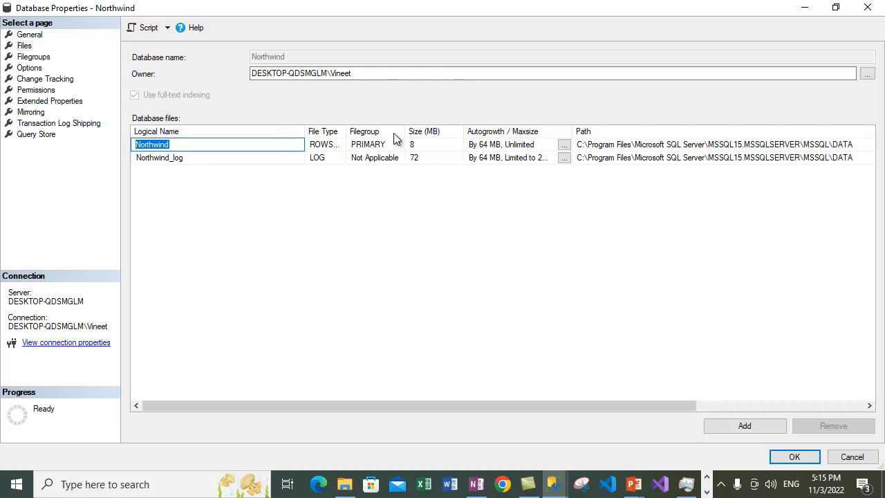
click(852, 457)
Change the FILE clause's value to 'Northwind' by removing the .mdf extension.
click(389, 114)
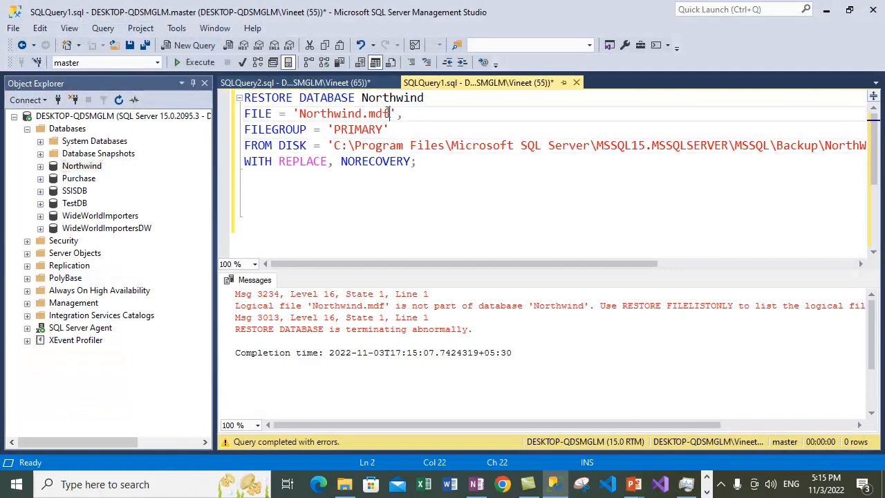
key(BackSpace)
key(BackSpace)
key(BackSpace)
key(BackSpace)
key(BackSpace)
text(d)
Select the entire RESTORE DATABASE statement and try to run it with the corrected logical file name.
click(410, 162)
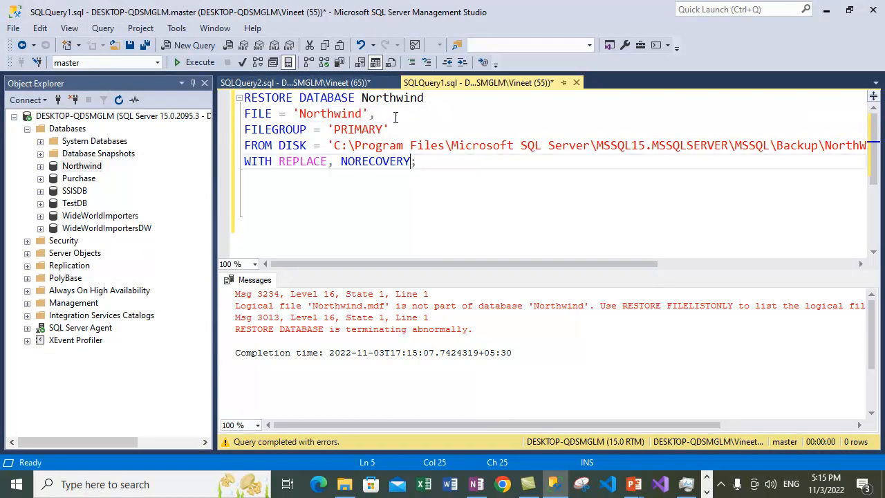
click(425, 166)
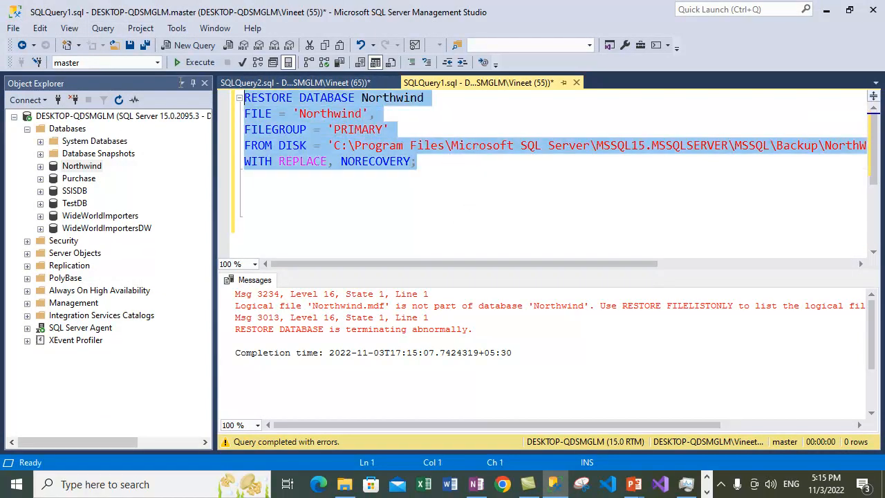
click(197, 62)
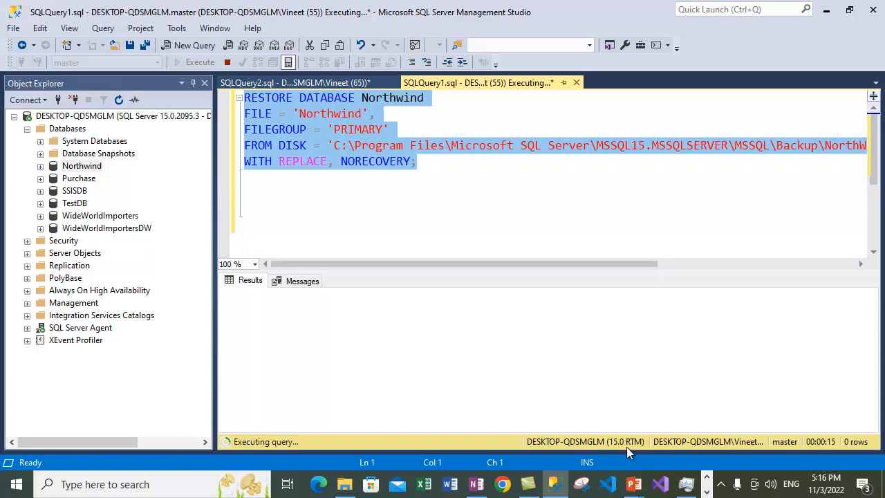
click(706, 491)
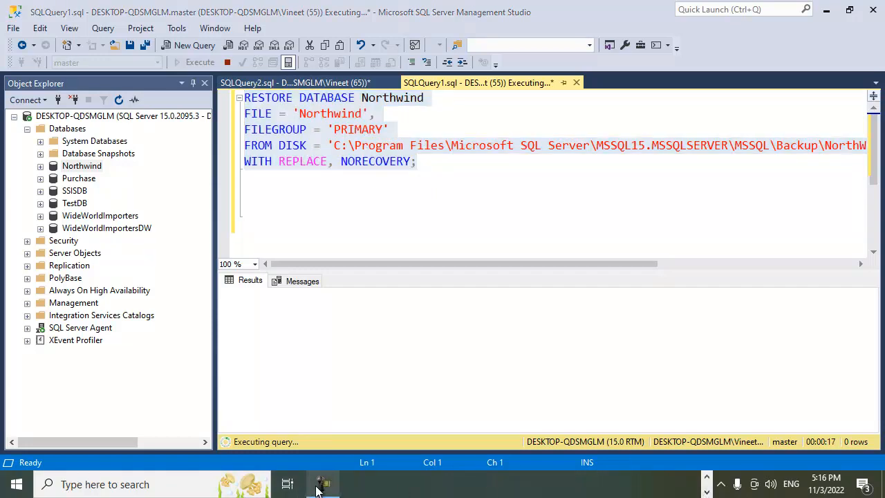
click(318, 489)
click(821, 429)
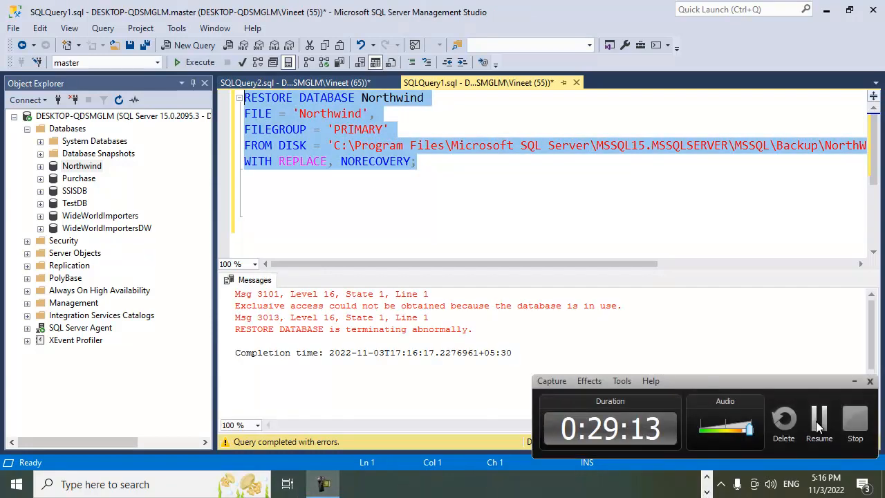
click(818, 421)
Review the restore error messages and switch to the SQLQuery2 query on Customers.
drag(346, 294, 347, 318)
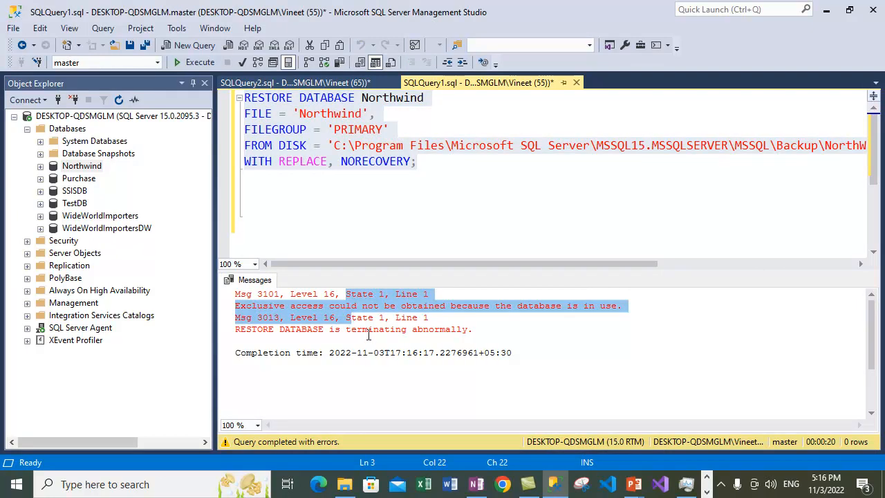
click(368, 335)
click(294, 82)
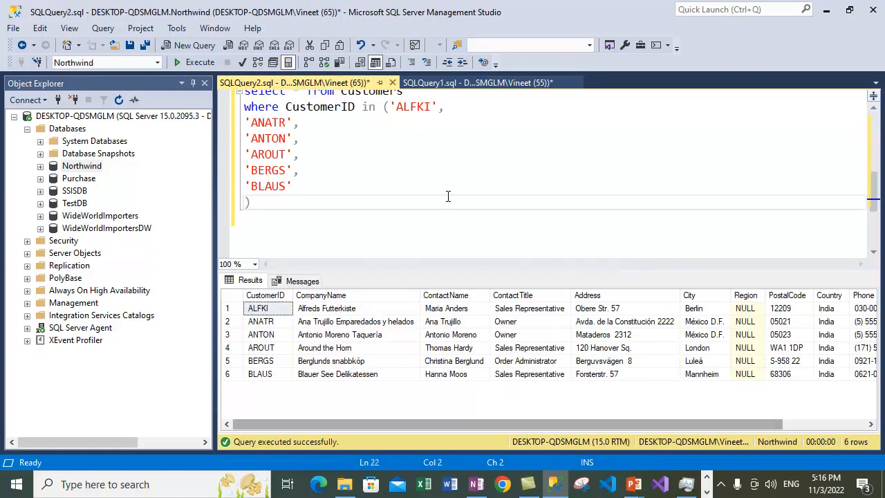
click(391, 82)
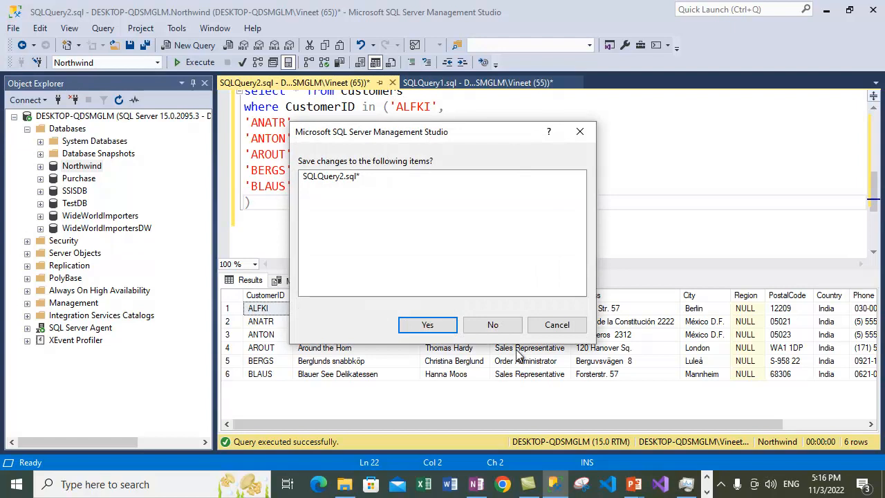
click(492, 325)
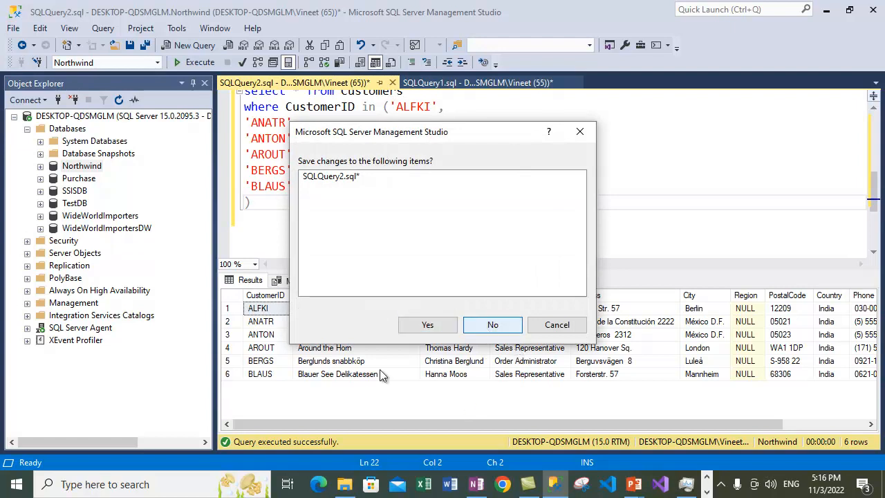
click(568, 326)
click(419, 142)
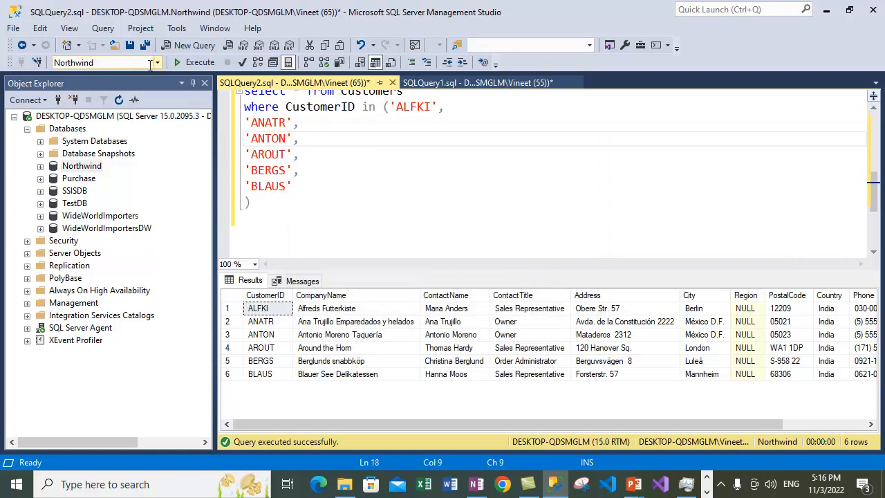
Switch the Customers query's database context from Northwind to master and return to the SQLQuery1 restore script.
click(150, 63)
click(89, 76)
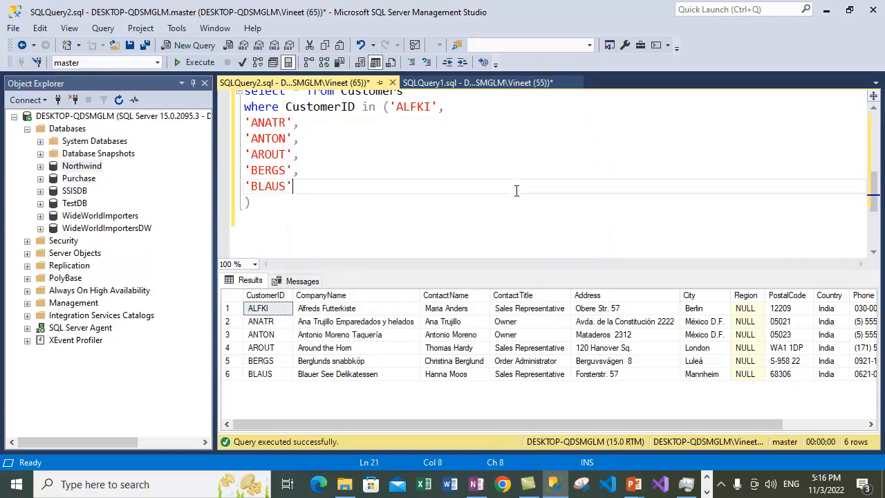
click(455, 83)
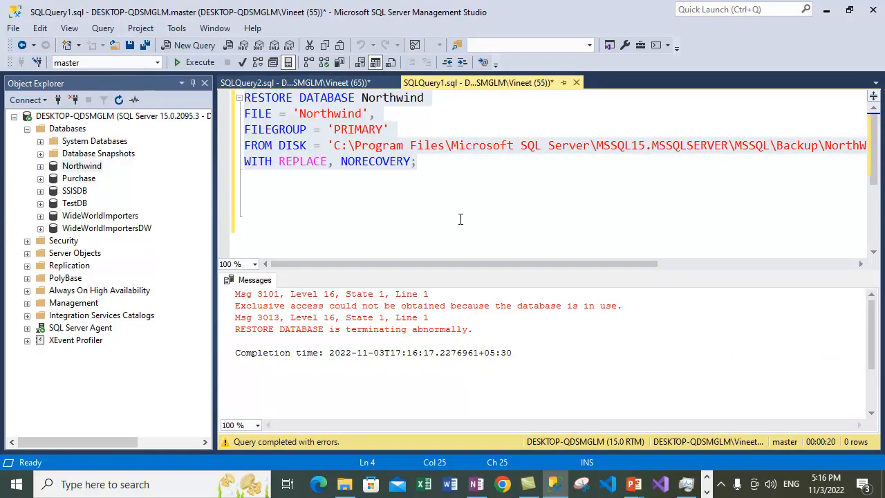
Try running the selected RESTORE DATABASE statement again.
click(197, 63)
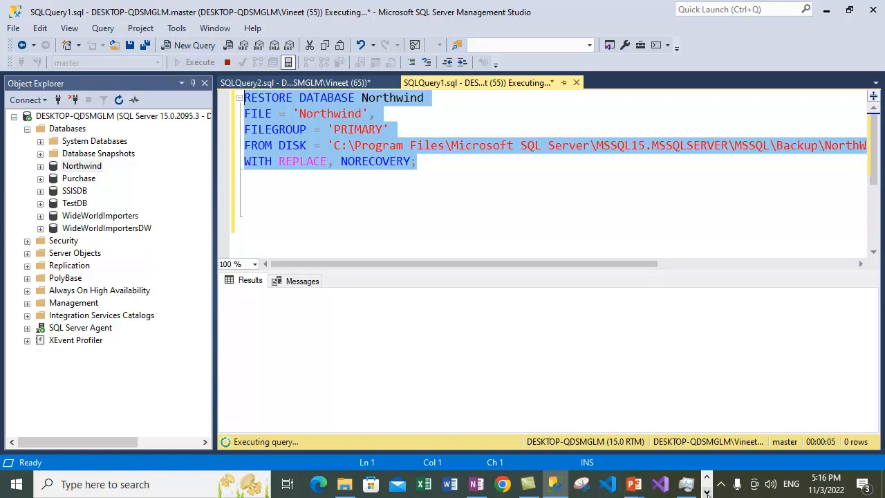
click(706, 492)
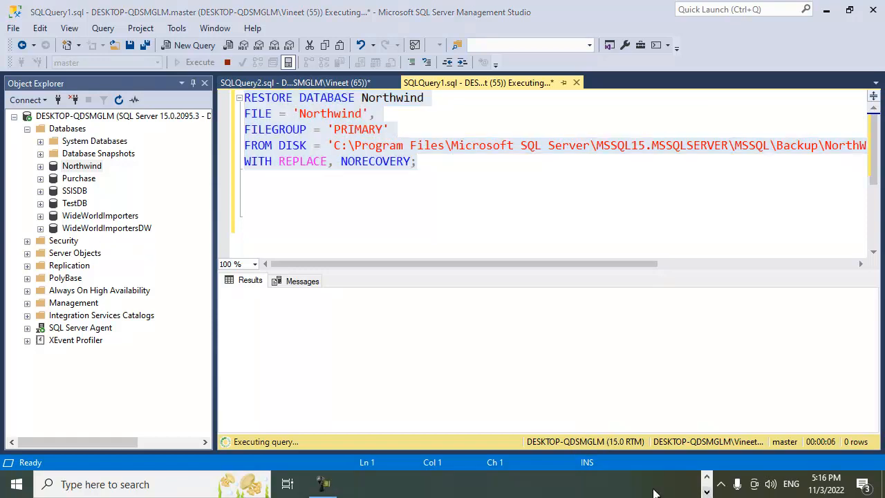
click(325, 487)
click(825, 429)
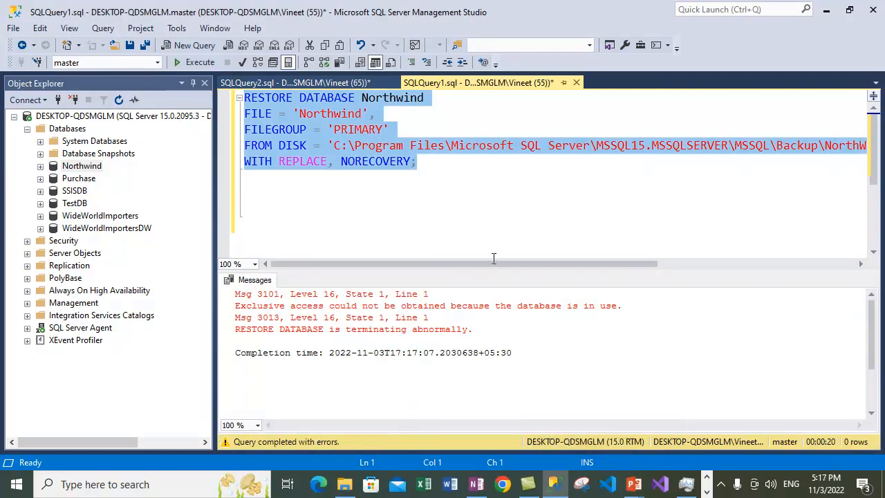
Copy the entire SQLQuery2 script into a new Notepad document as a backup and minimize Notepad.
click(294, 82)
click(295, 201)
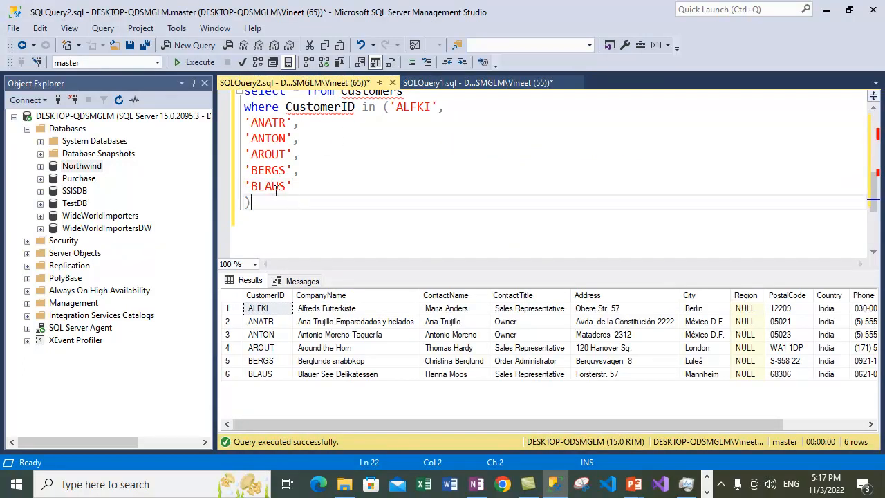
key(ctrl+a)
click(145, 484)
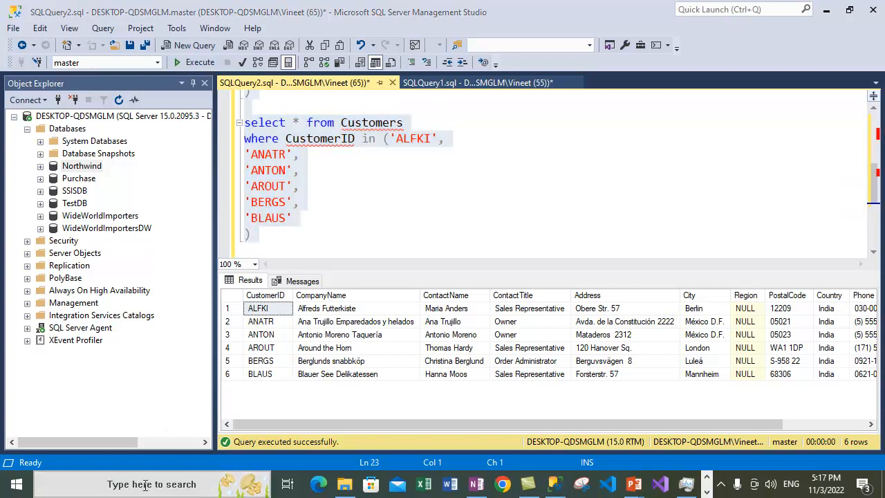
text(notepa)
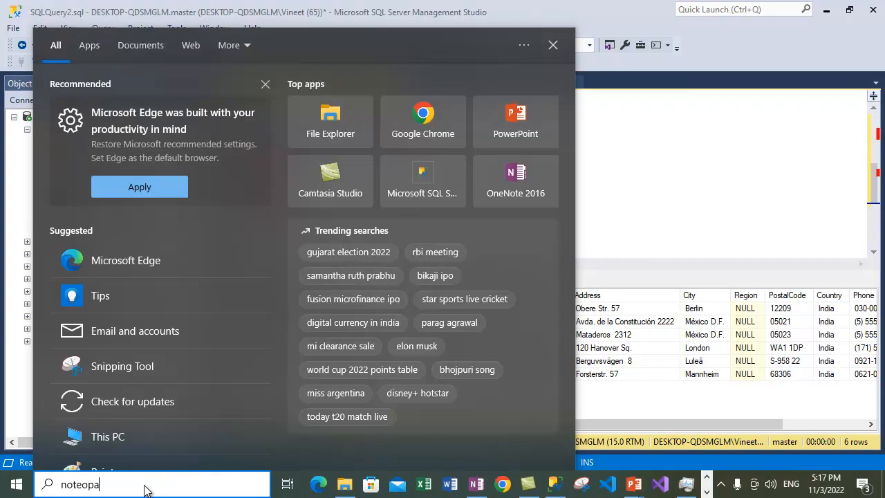
key(BackSpace)
key(BackSpace)
text(pad)
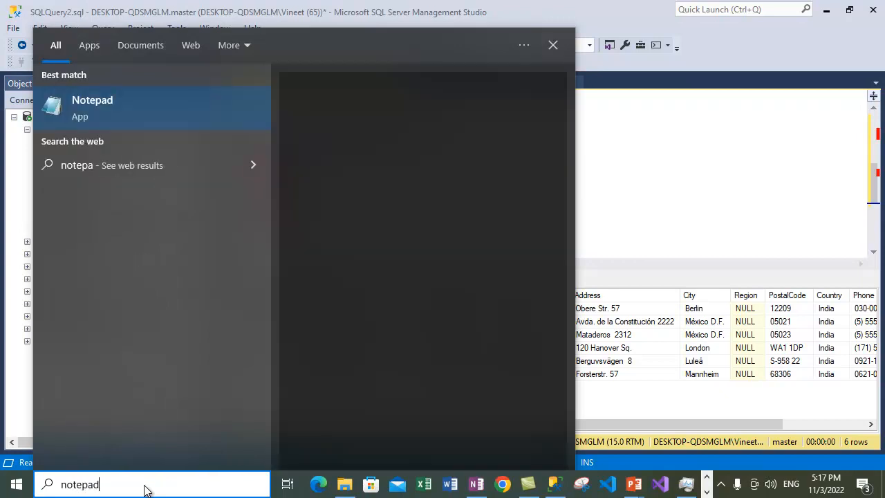
key(Escape)
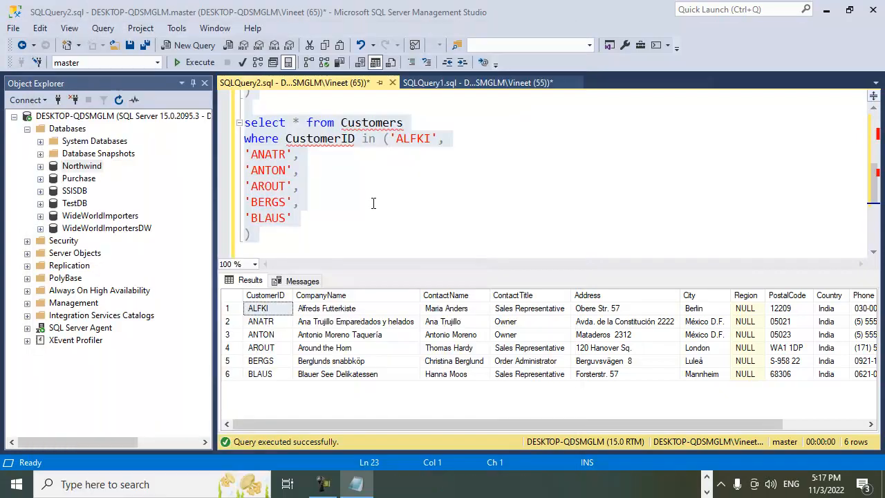
key(ctrl+v)
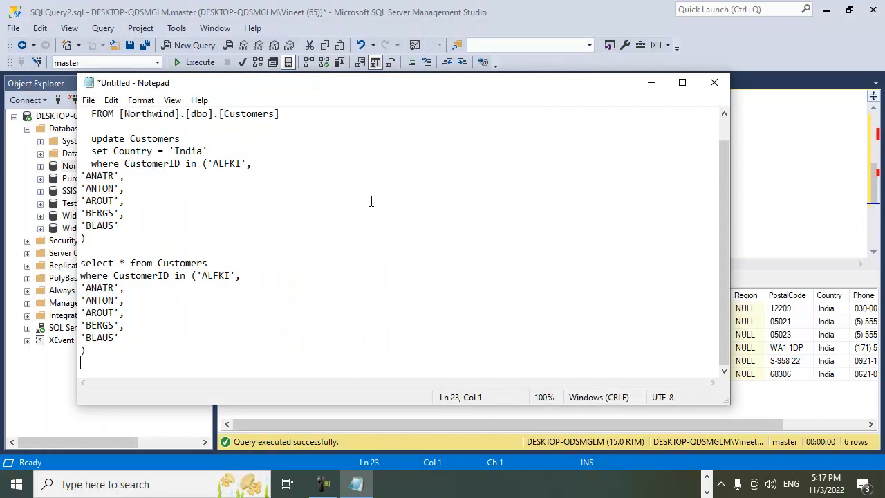
click(653, 83)
Close the SQLQuery2 query without saving it.
click(321, 220)
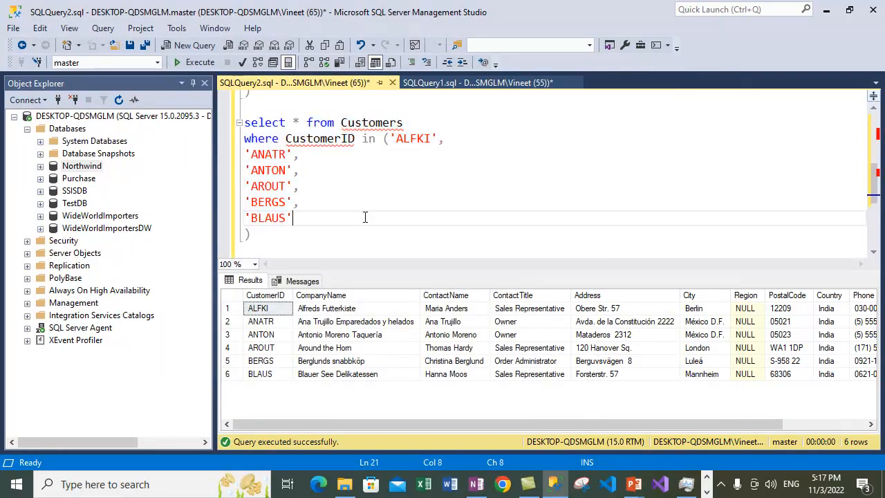
click(392, 83)
key(Escape)
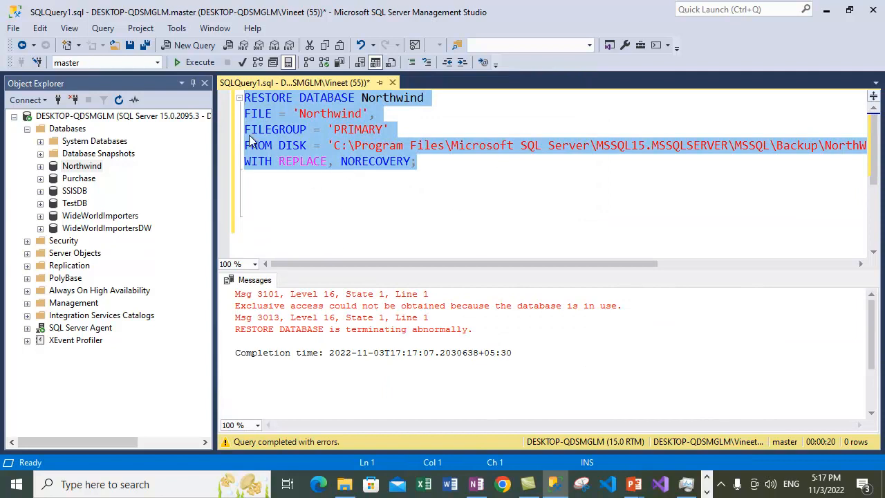
Try running the RESTORE DATABASE statement with the Customers query closed.
click(200, 63)
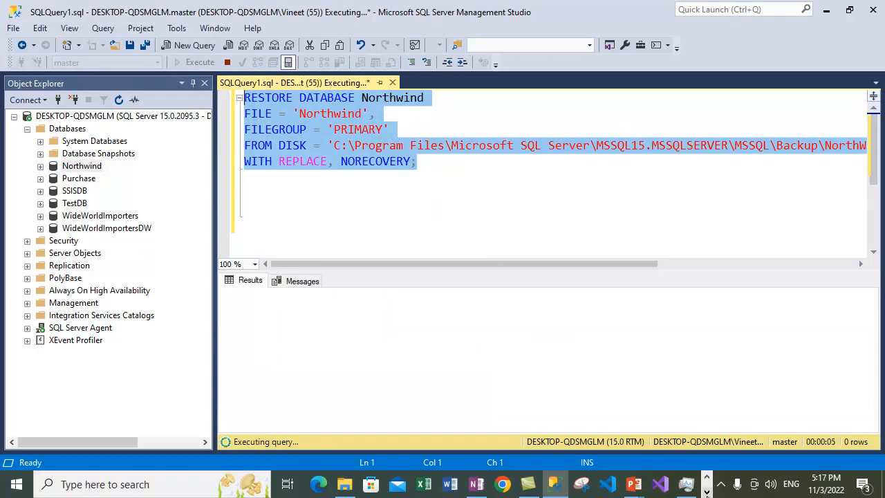
click(707, 491)
click(329, 486)
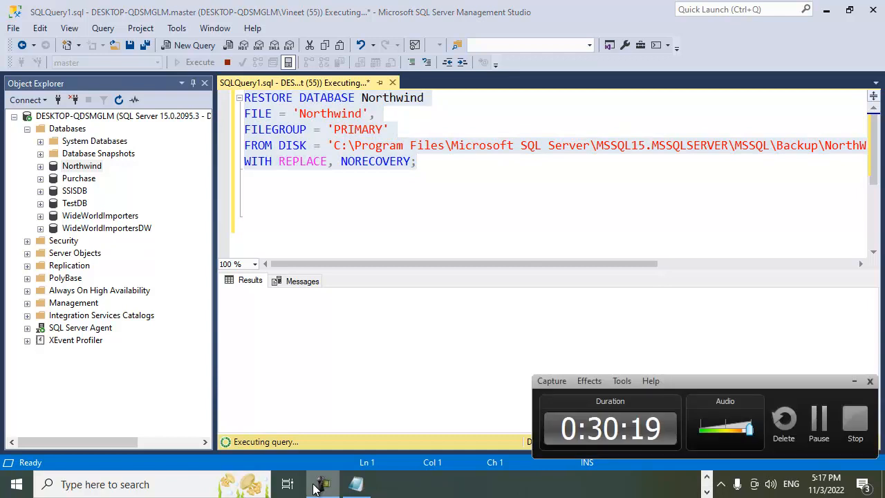
click(406, 317)
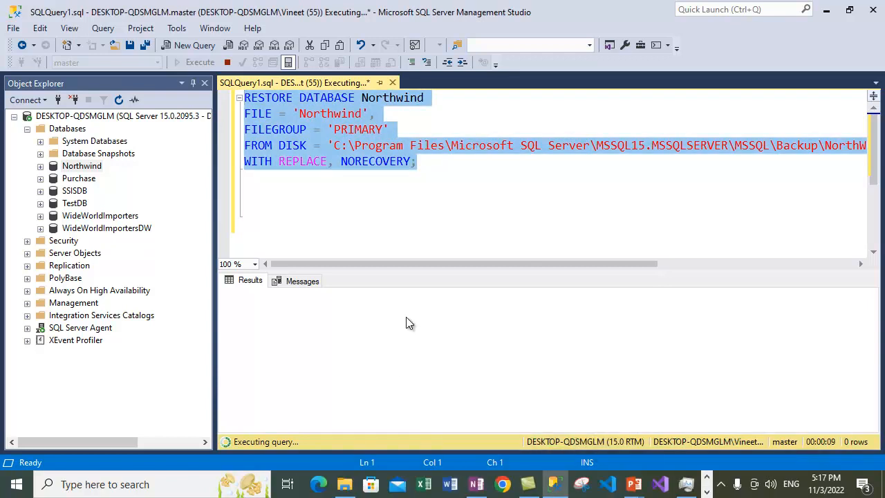
click(706, 491)
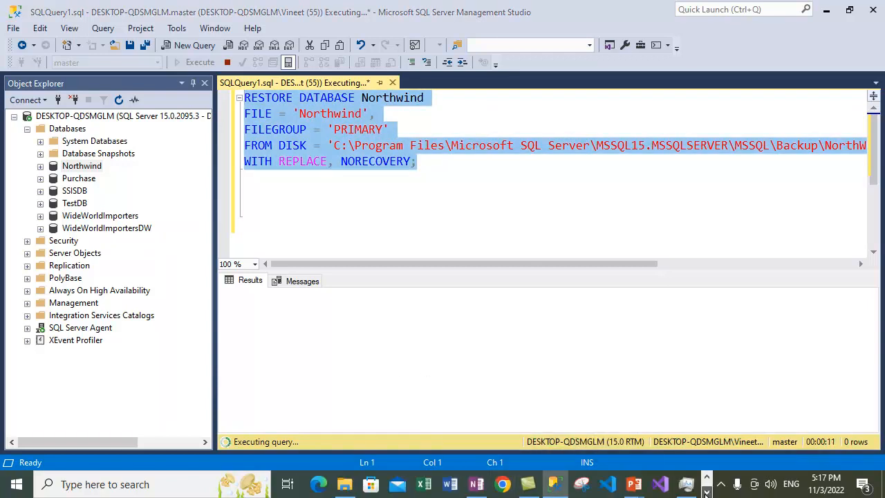
click(322, 484)
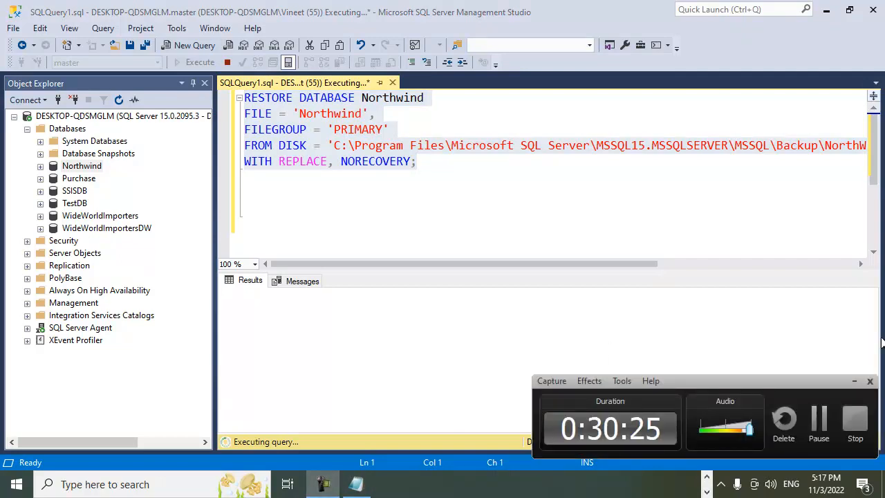
click(816, 418)
click(813, 420)
Insert the RESTRICTED_USER option between REPLACE and NORECOVERY in the restore statement's WITH clause.
click(284, 163)
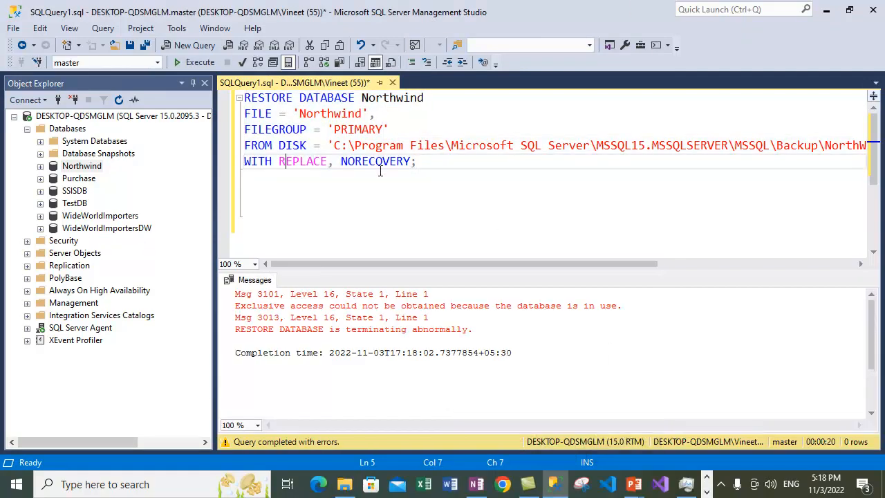
click(342, 162)
text(RESTRICTI)
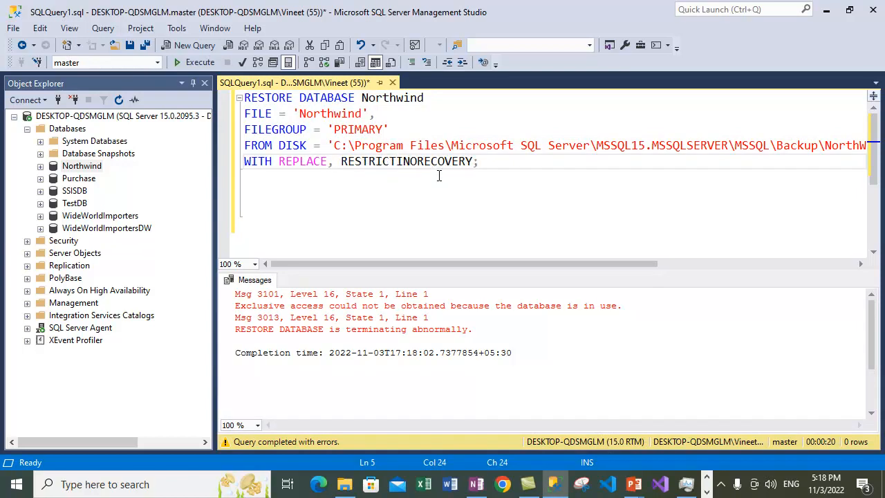
key(BackSpace)
text(ED )
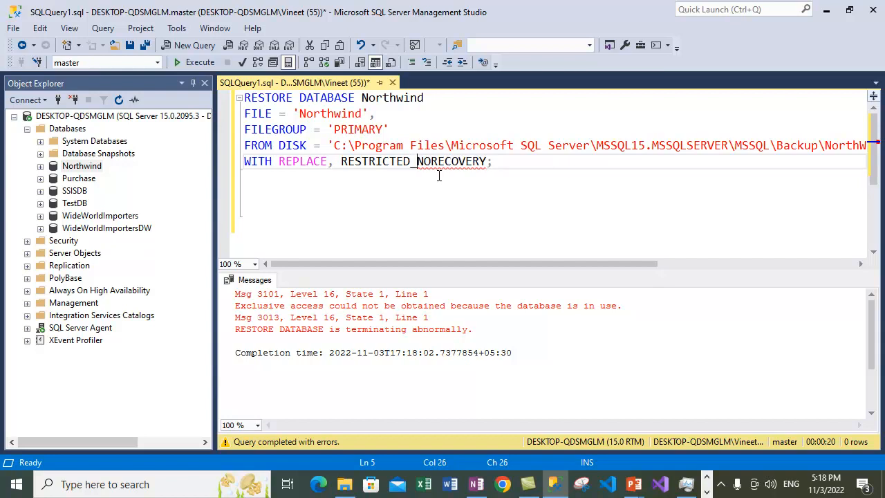
text(USER)
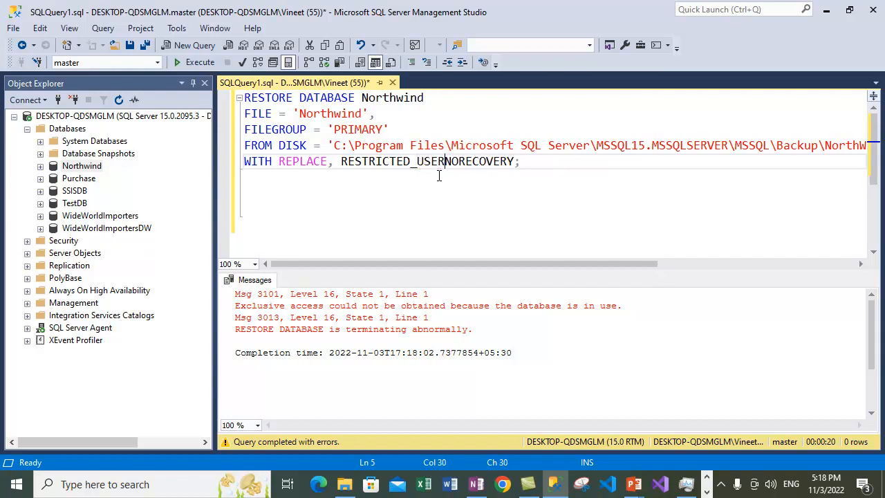
text(,)
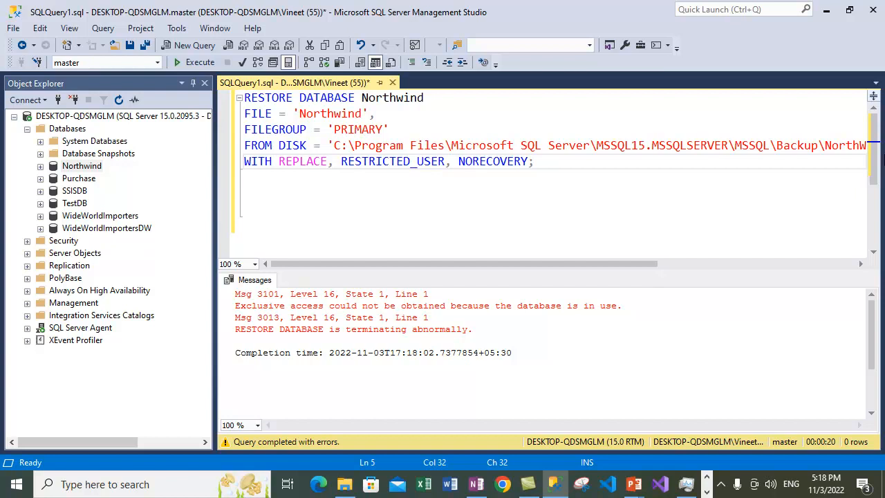
Try running the restore with RESTRICTED_USER and highlight the exclusive access error line in the messages.
click(197, 62)
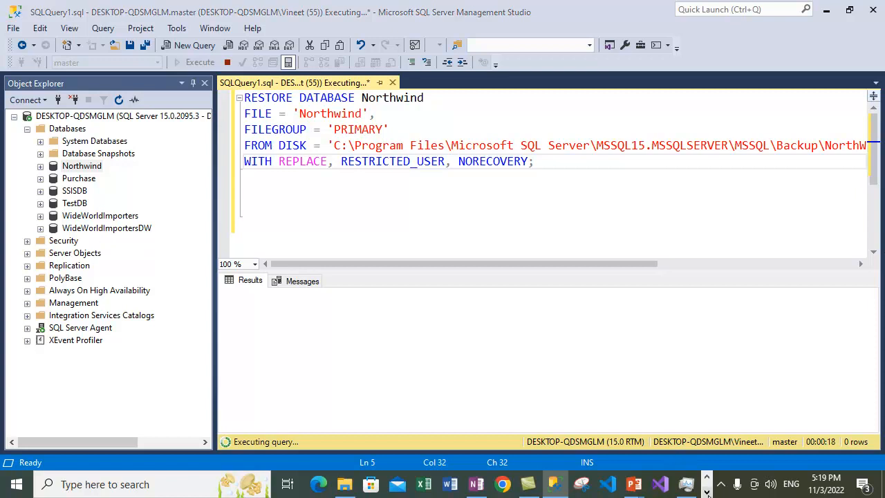
click(322, 491)
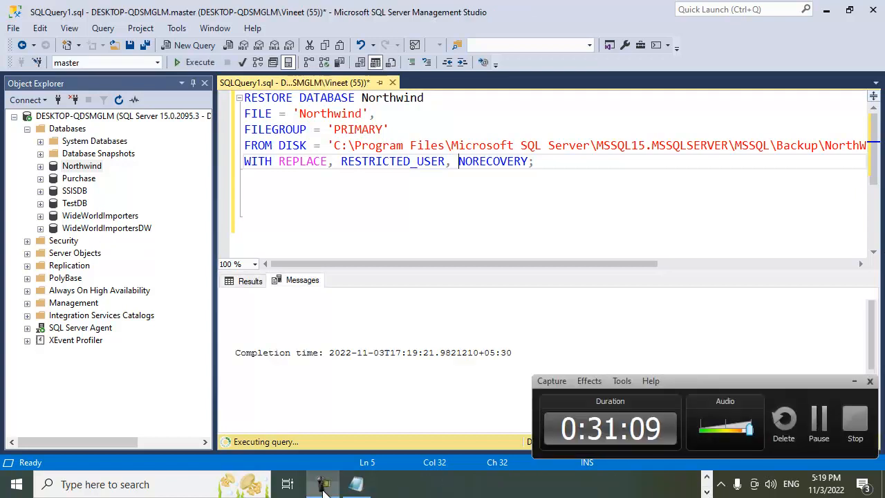
click(324, 491)
click(364, 343)
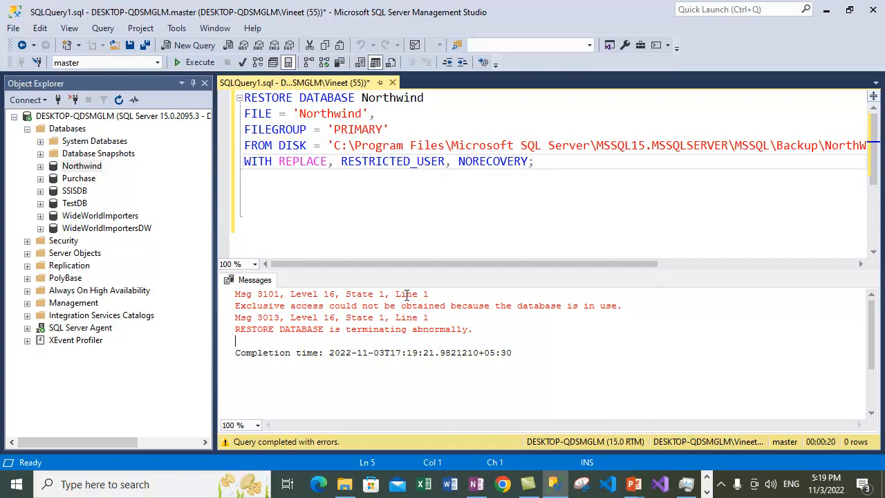
click(314, 307)
triple_click(319, 311)
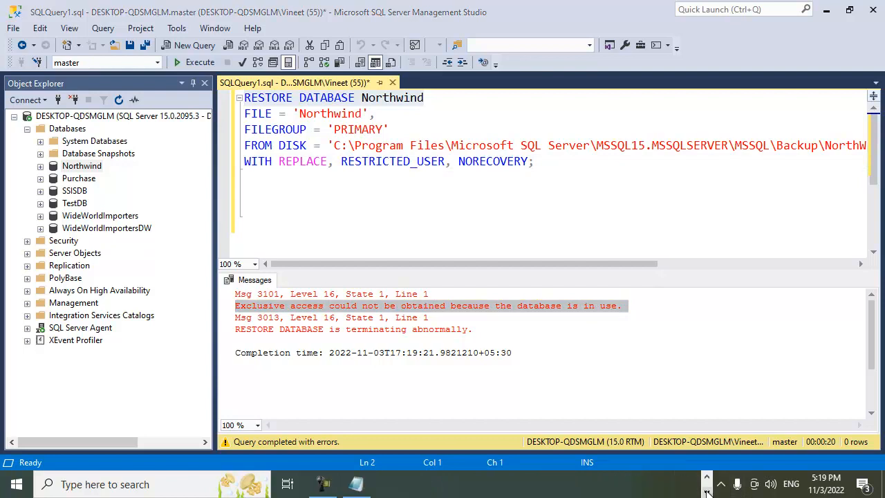
click(322, 483)
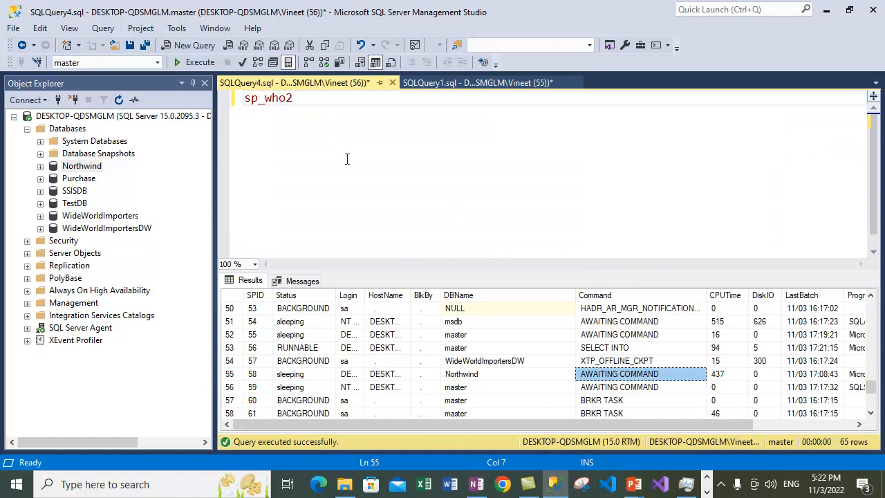
Examine the sp_who2 results for the session connected to Northwind, checking its database, host name and SPID.
click(290, 99)
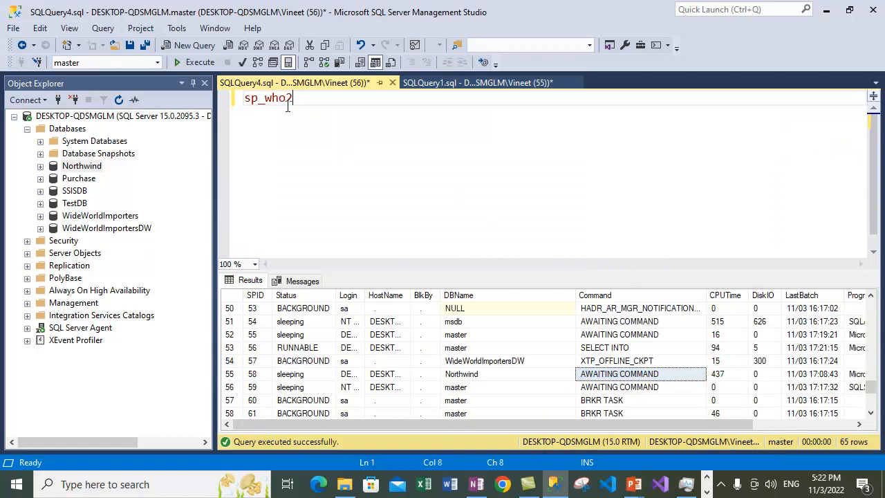
click(461, 376)
click(396, 375)
mouse_move(869, 391)
mouse_down()
mouse_move(869, 404)
mouse_move(869, 391)
mouse_up()
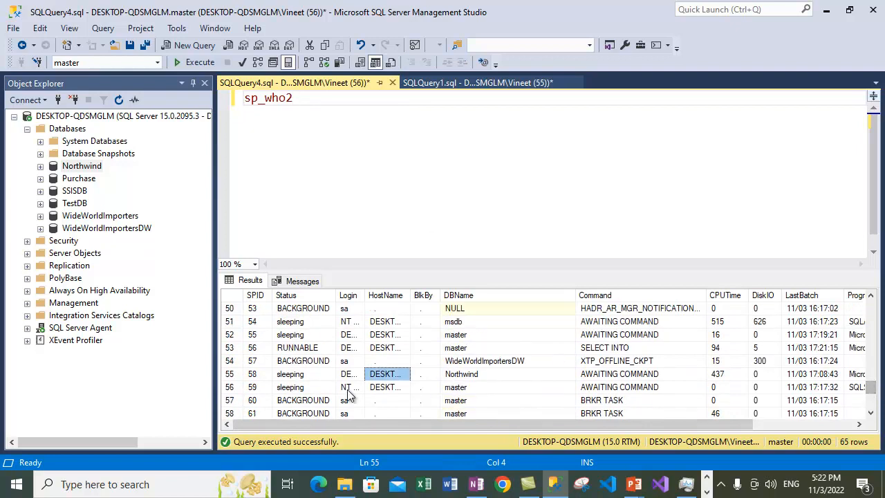
click(253, 375)
Add the statement kill 58 below sp_who2 and run only that statement to end the session connected to Northwind.
click(372, 162)
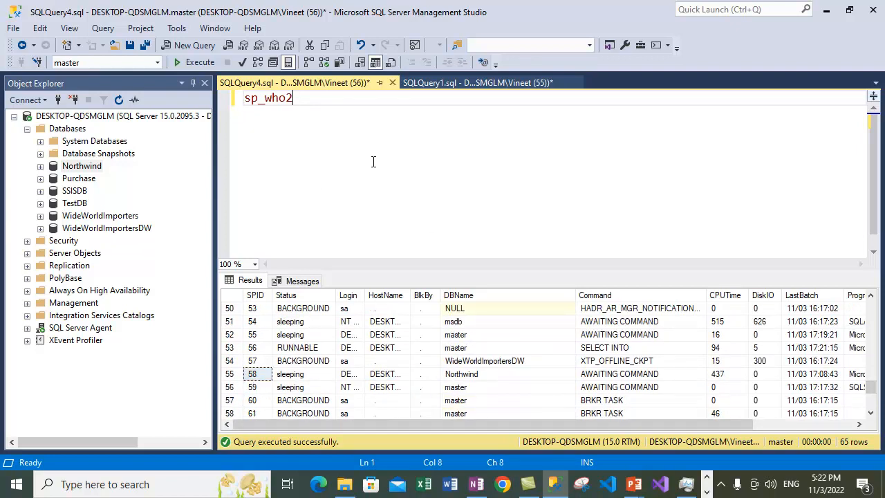
key(Return)
key(Return)
text(kill)
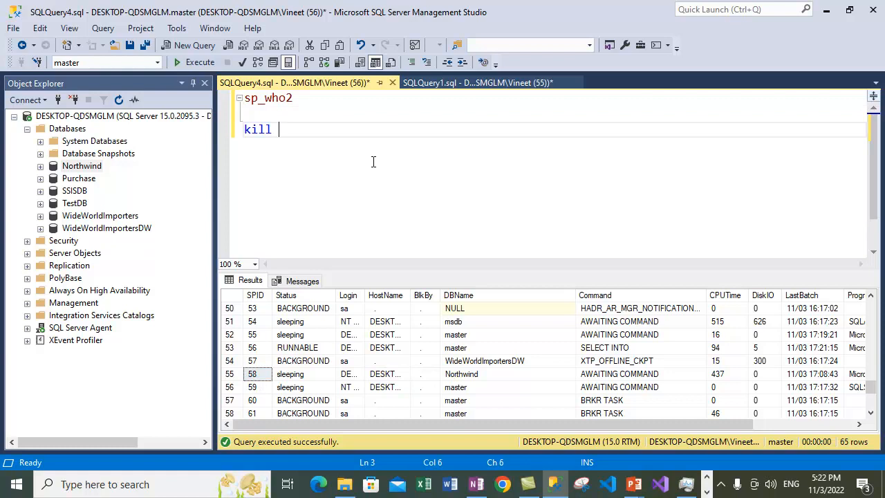
text(58)
key(shift+Home)
click(196, 62)
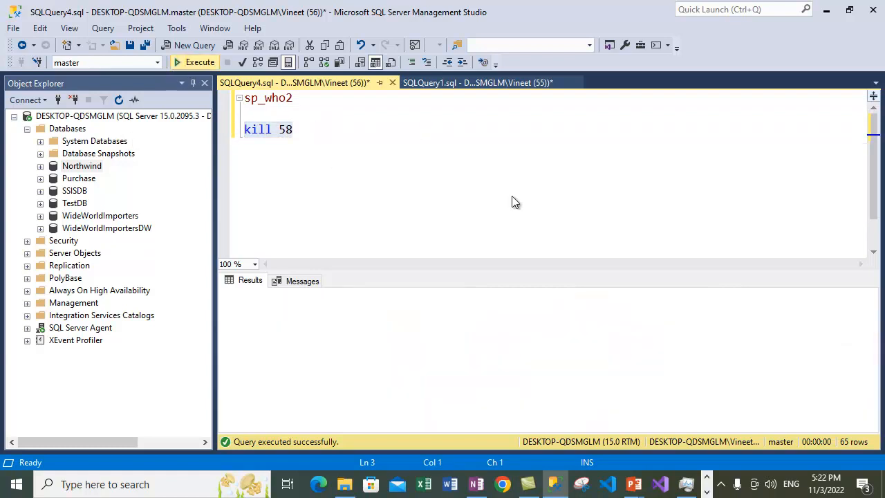
key(End)
Run the RESTORE DATABASE statement in SQLQuery1 and refresh the Databases folder to check Northwind's status.
click(510, 88)
click(416, 201)
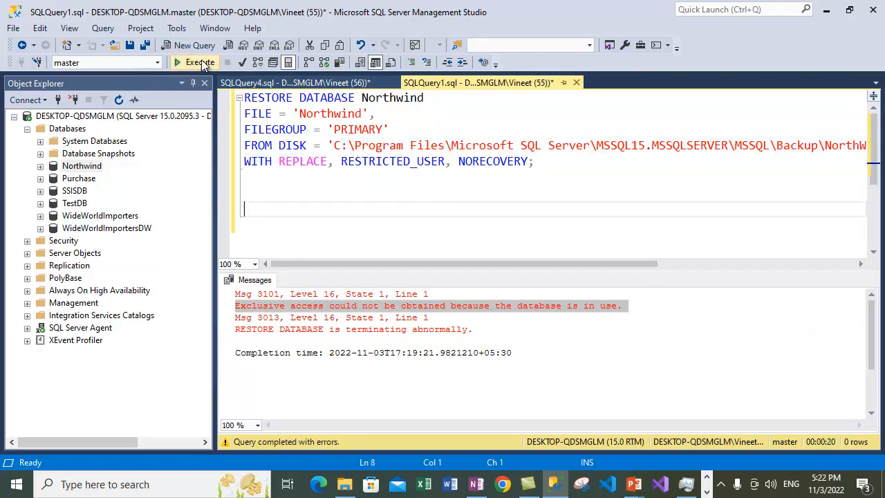
click(199, 63)
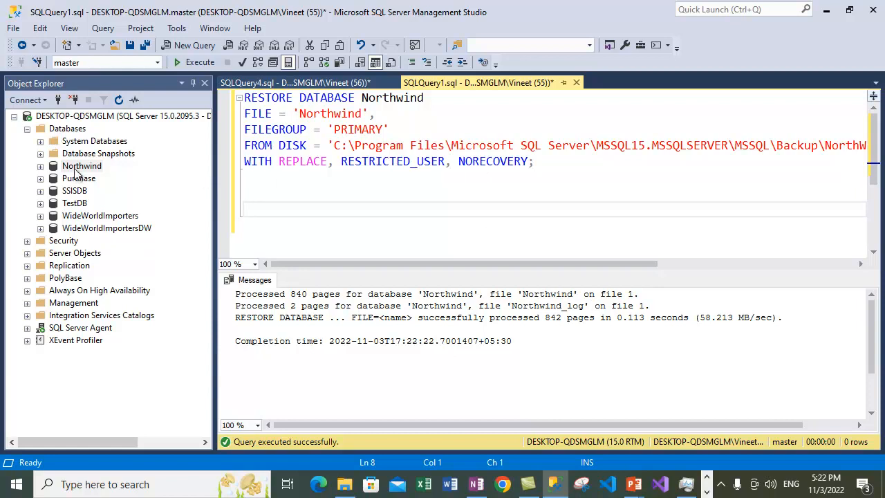
right_click(67, 128)
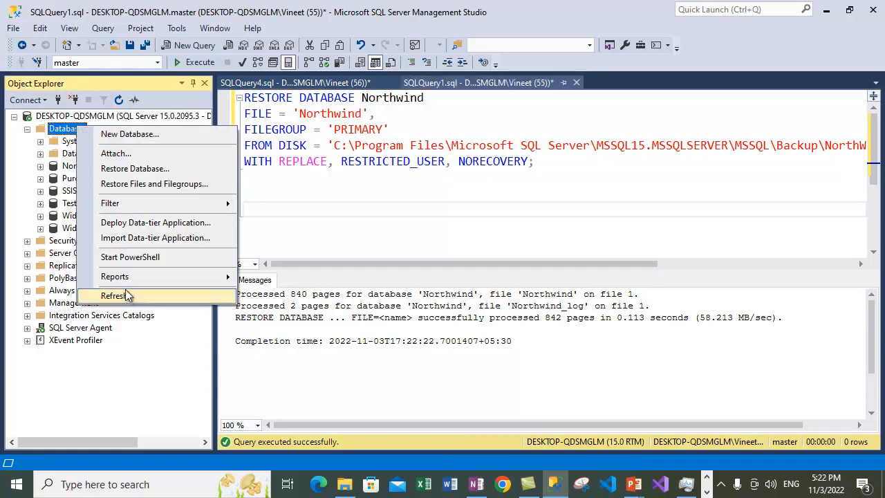
click(138, 296)
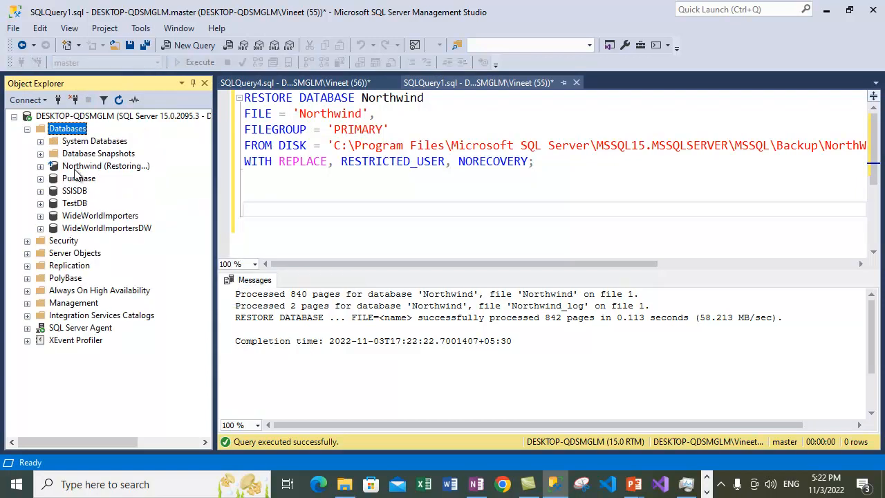
click(100, 167)
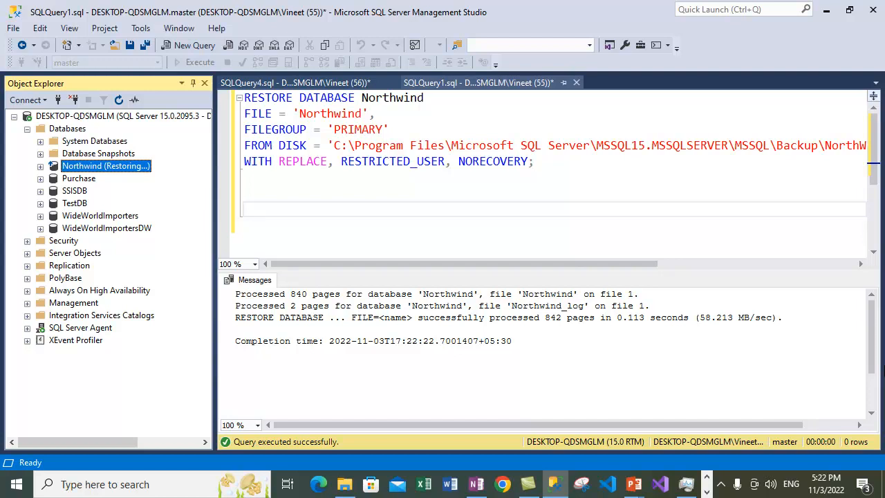
Start a RESTORE LOG Northwind statement below the RESTORE DATABASE statement, reusing the database name from its first line.
click(303, 193)
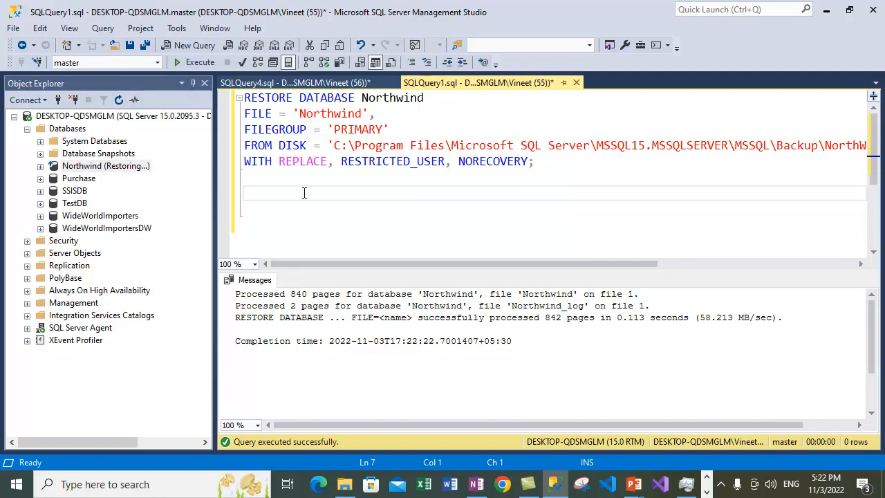
text(RESTORE  )
text(OG)
double_click(382, 99)
key(ctrl+c)
click(355, 193)
key(ctrl+v)
key(Return)
Add a FROM DISK = line to the log restore, with the MSSQL\Backup\ folder path copied from the statement above.
text(FROM DISK )
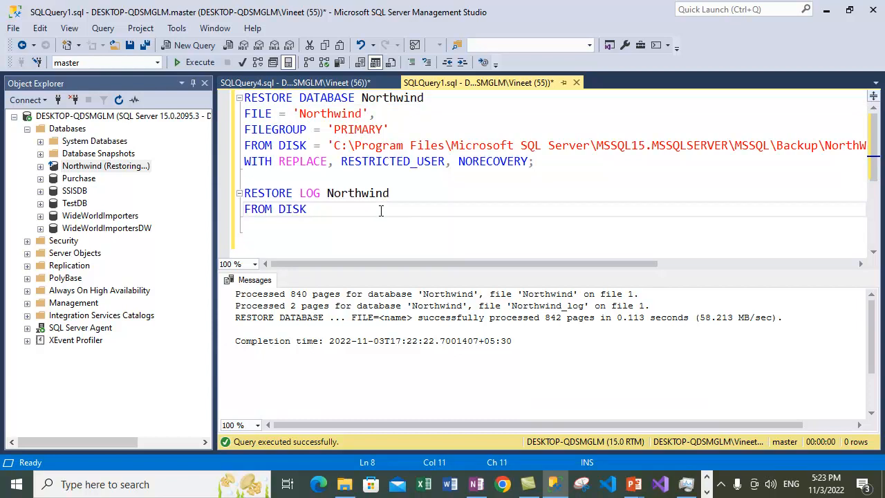
text(=)
drag(827, 141, 329, 144)
key(ctrl+c)
click(339, 209)
key(ctrl+v)
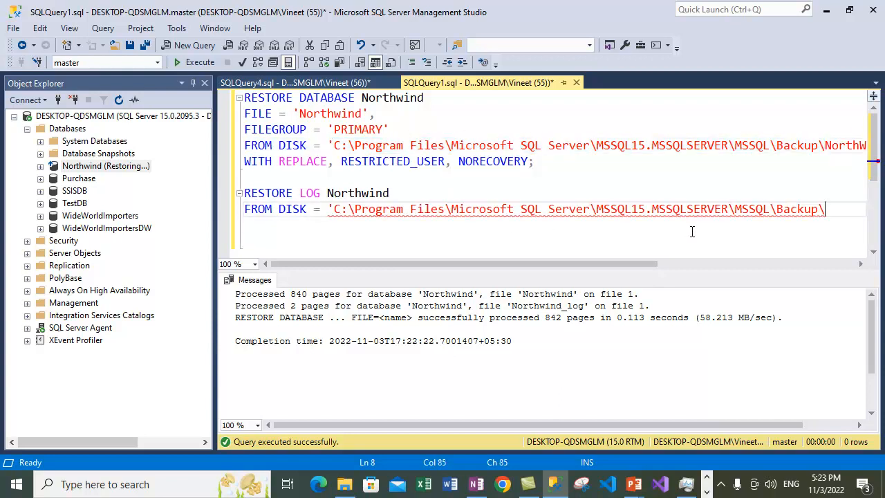
Copy the file name Northwind_Transaction Log Backup.bak from the Backup folder in File Explorer and append it to the RESTORE LOG path.
key(alt+Tab)
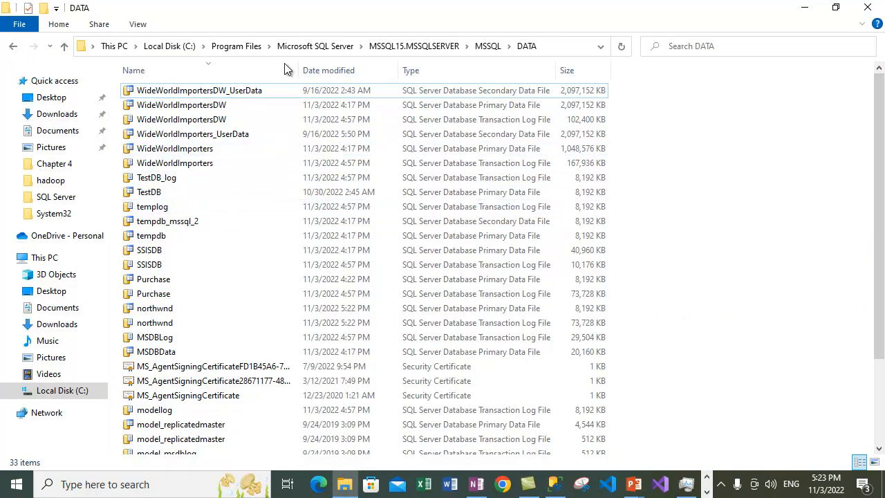
click(486, 46)
double_click(166, 92)
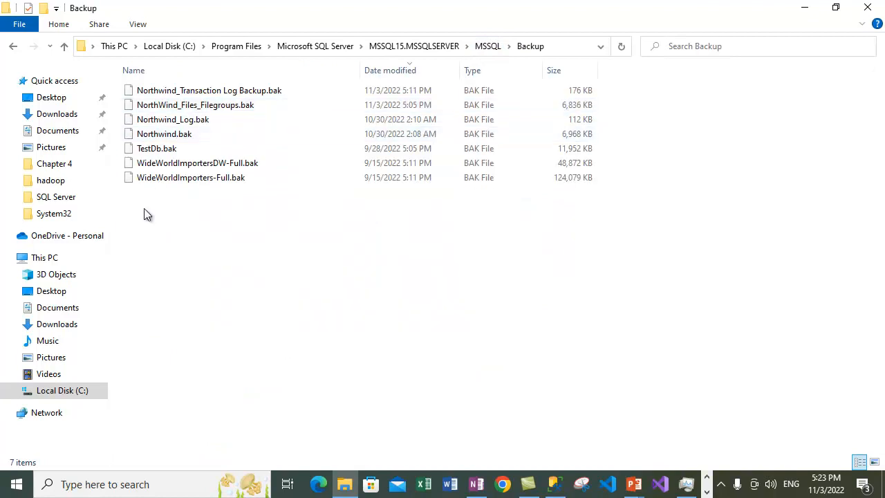
right_click(235, 93)
click(287, 271)
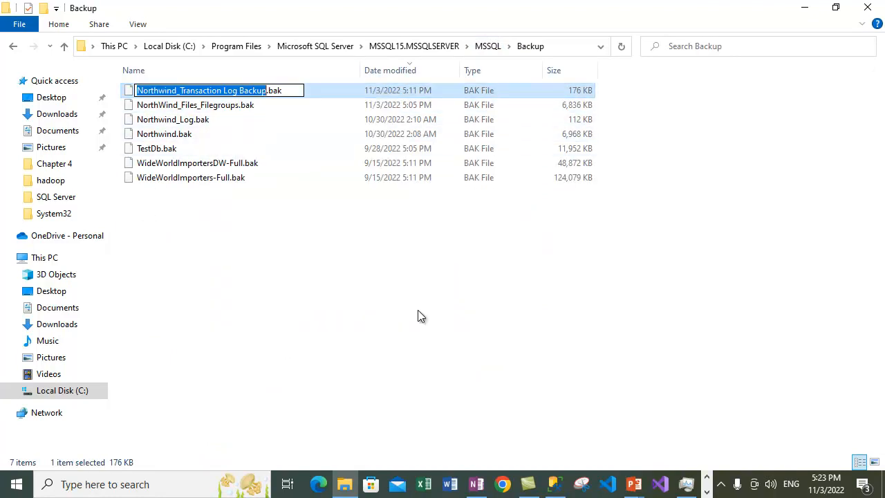
key(ctrl+a)
click(804, 8)
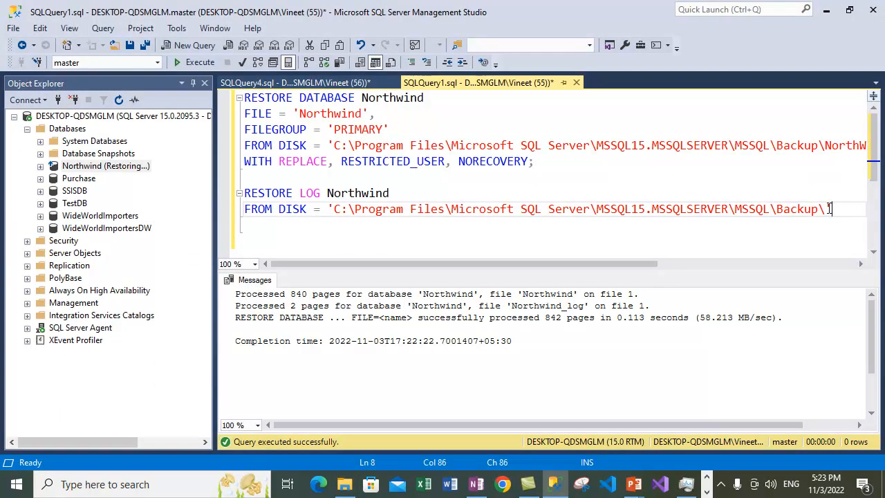
key(ctrl+v)
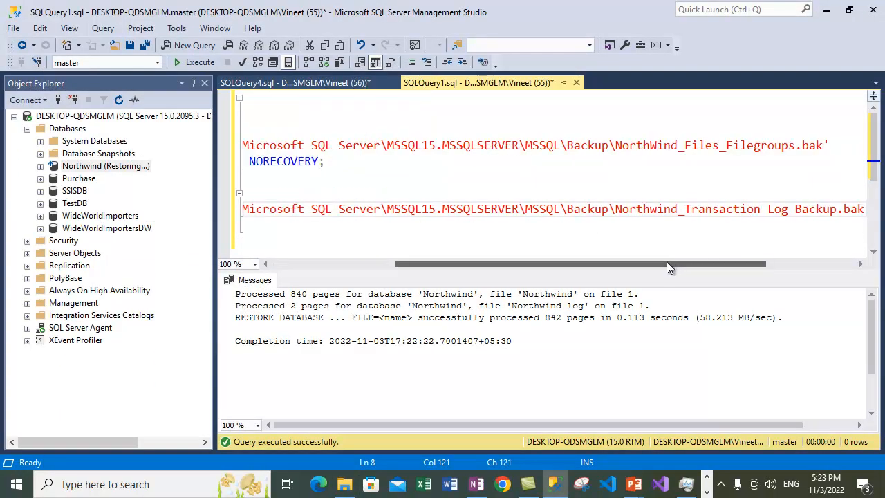
Finish the RESTORE LOG statement with the line WITH RECOVERY; and highlight the statement for review.
drag(667, 261, 332, 290)
click(245, 223)
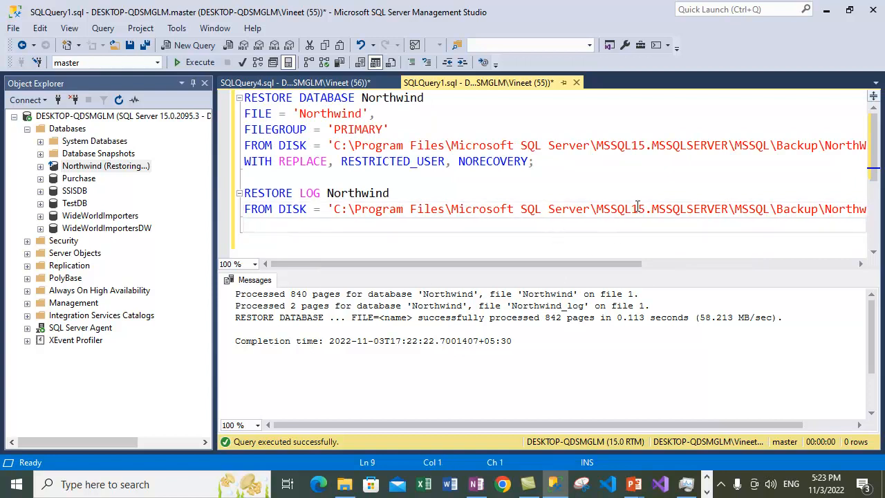
text(WITH RECOVERY;)
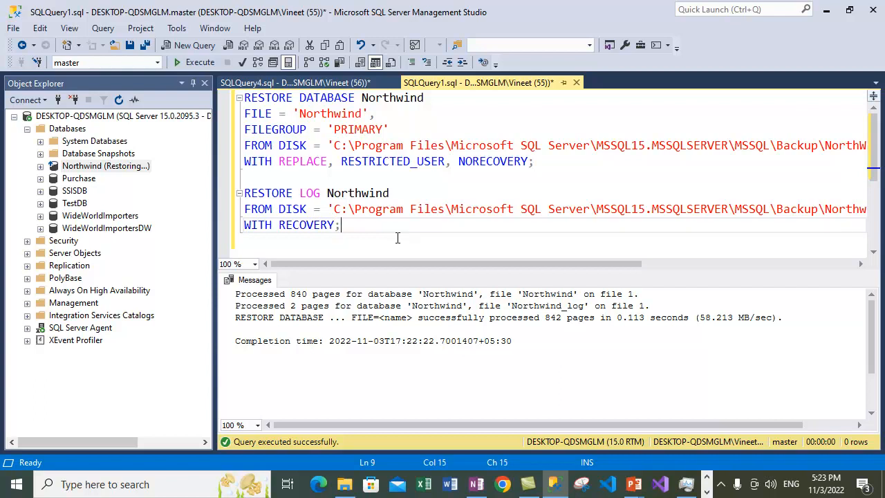
key(shift+Up)
key(shift+Up)
key(shift+Up)
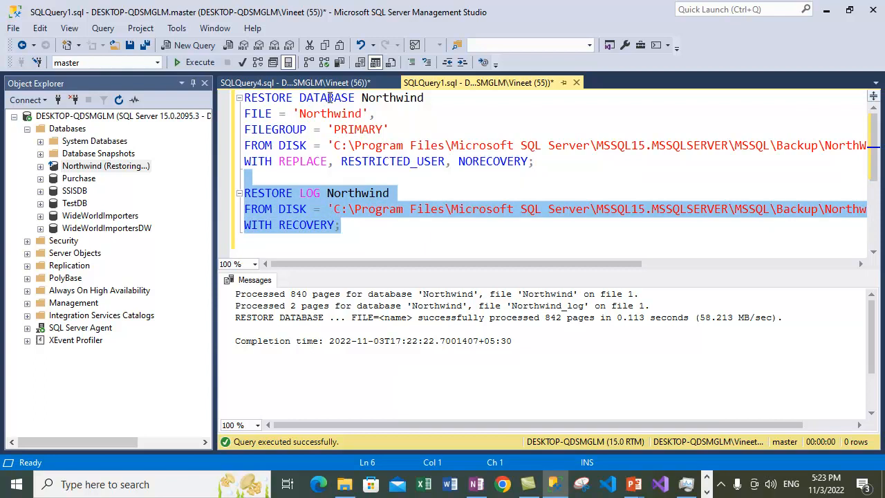
click(346, 245)
Open a new query and paste in the Customers SELECT statement copied from Notepad.
click(306, 83)
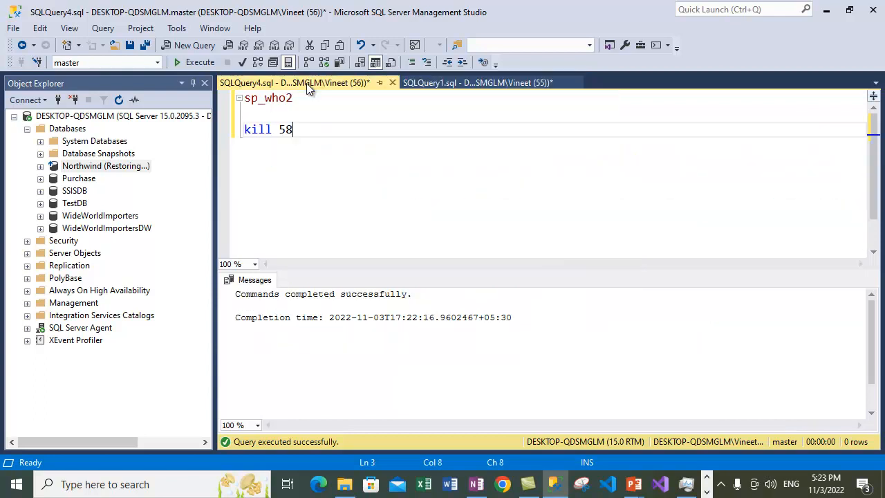
click(197, 45)
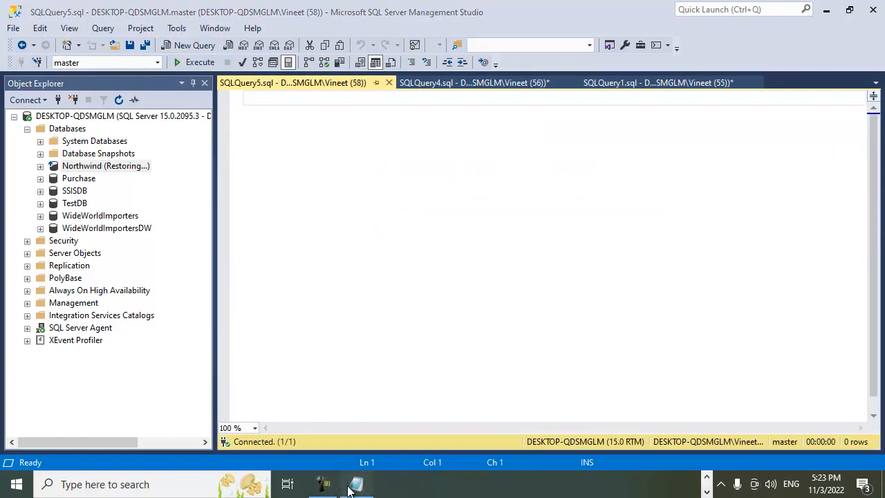
click(373, 485)
drag(109, 347, 80, 261)
key(ctrl+c)
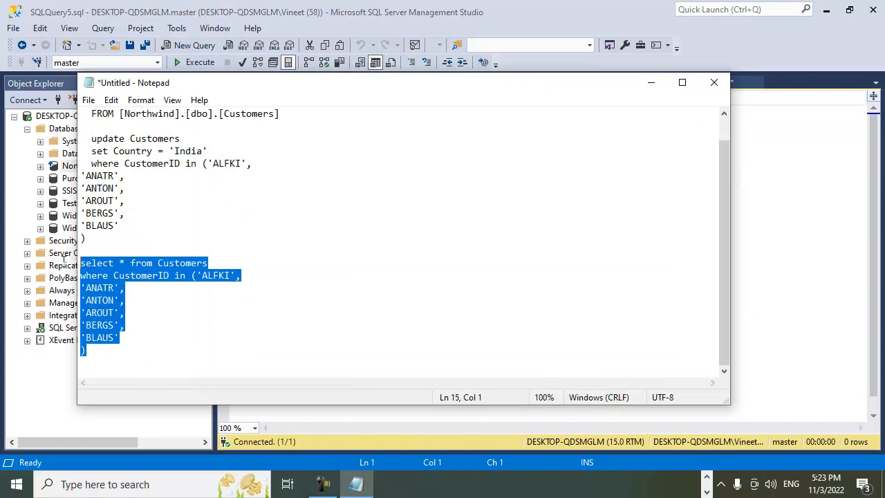
click(650, 83)
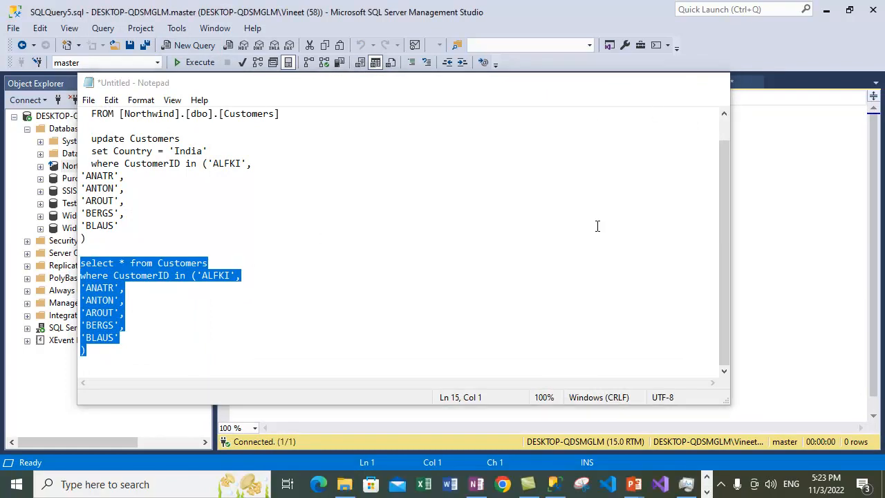
key(ctrl+v)
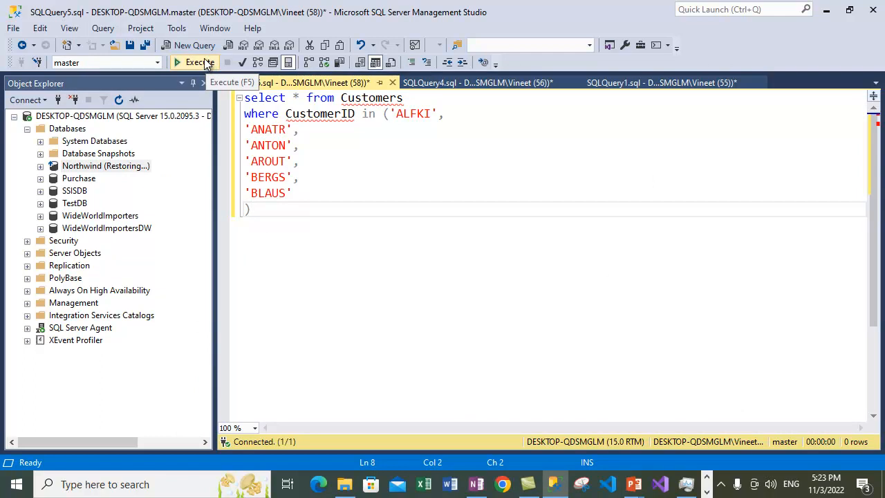
Check the available databases for Northwind and close SQLQuery5 without saving it.
click(158, 63)
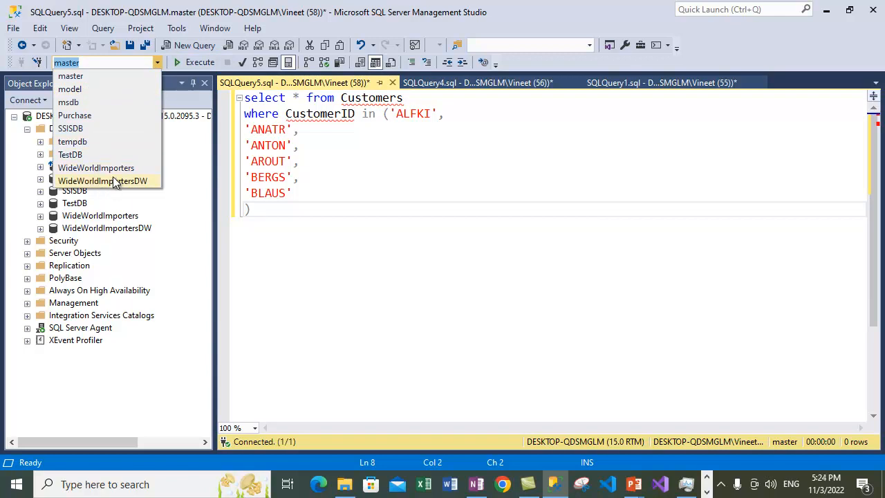
click(424, 188)
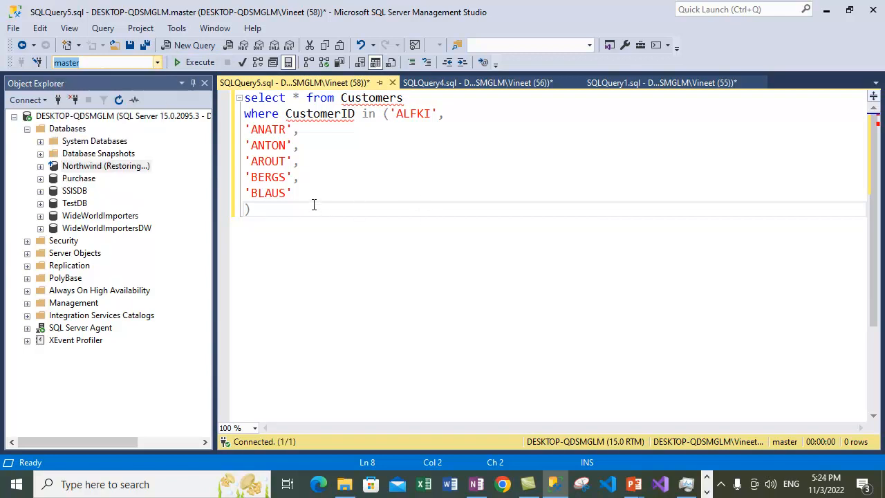
click(393, 83)
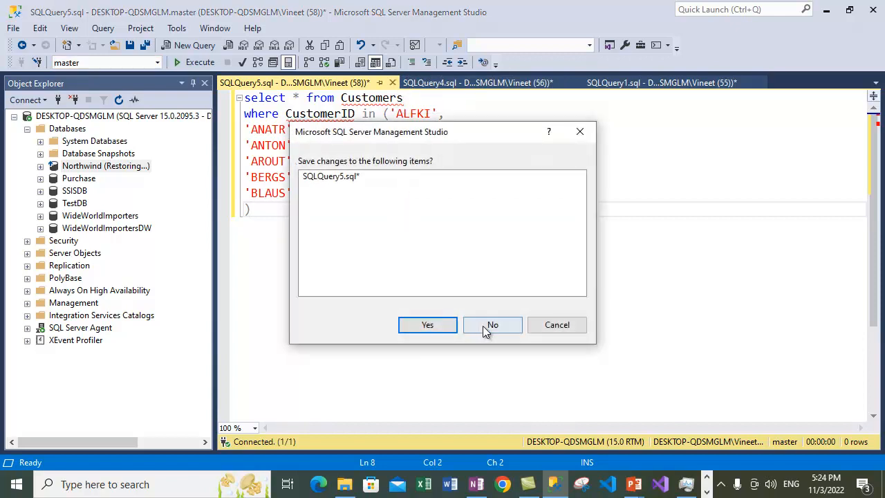
click(490, 324)
Run only the RESTORE LOG Northwind statement in SQLQuery1.
click(483, 83)
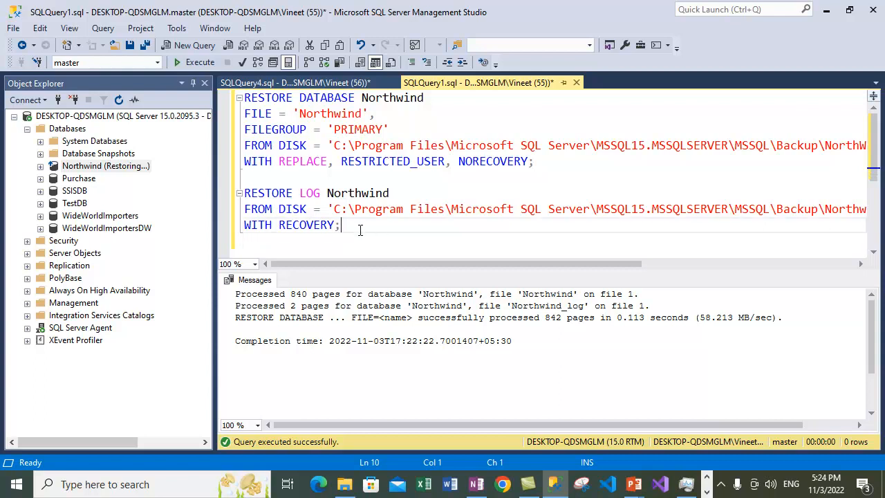
drag(360, 228, 242, 191)
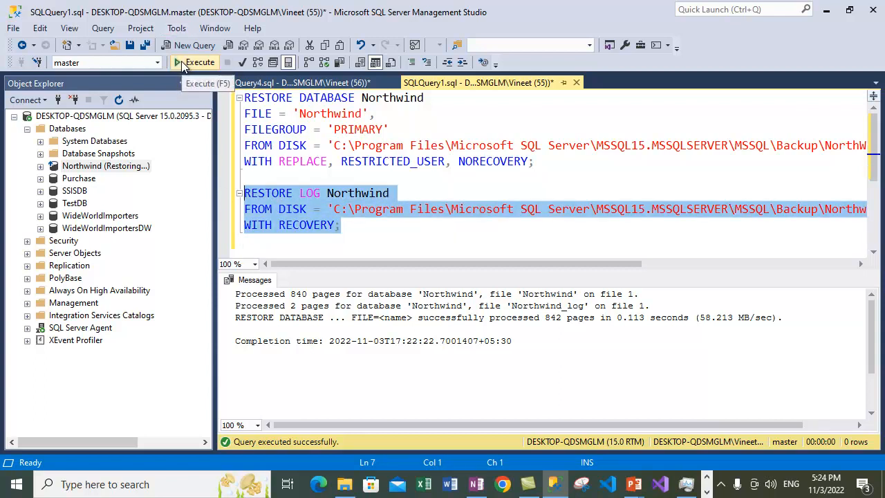
click(181, 61)
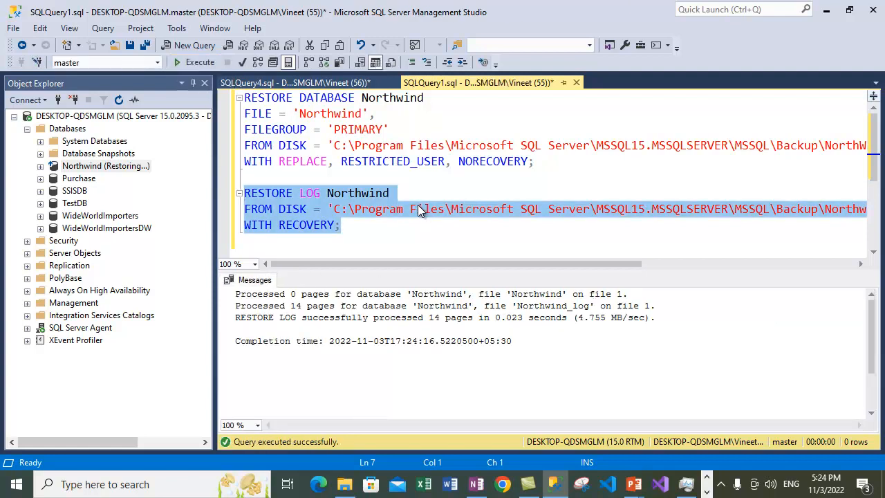
click(372, 228)
Paste the Customers SELECT statement from Notepad into another new query and try running it against master.
click(312, 83)
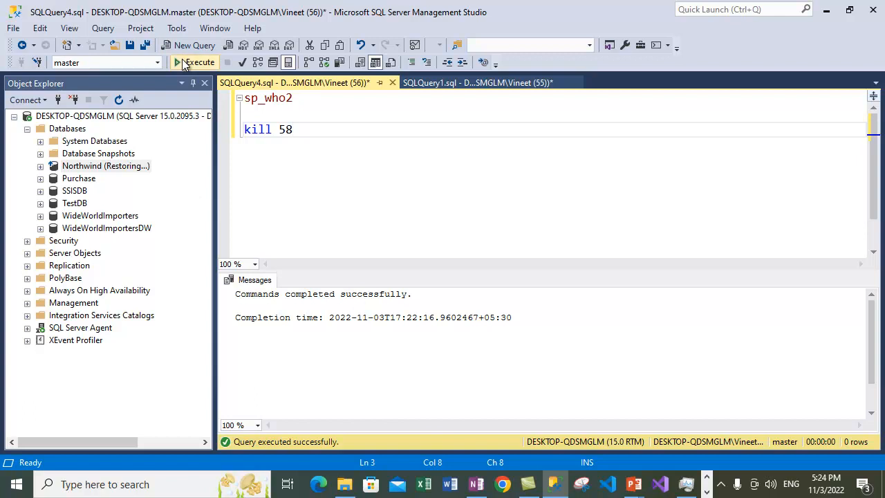
key(ctrl+n)
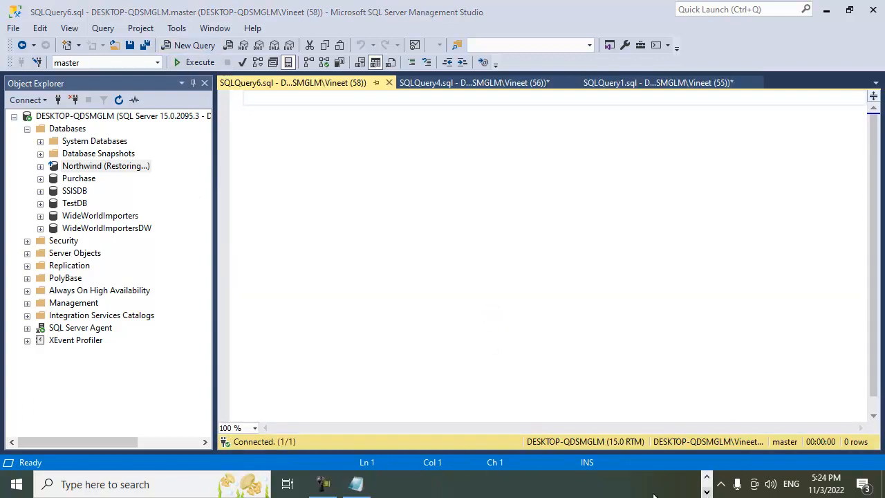
key(alt+Tab)
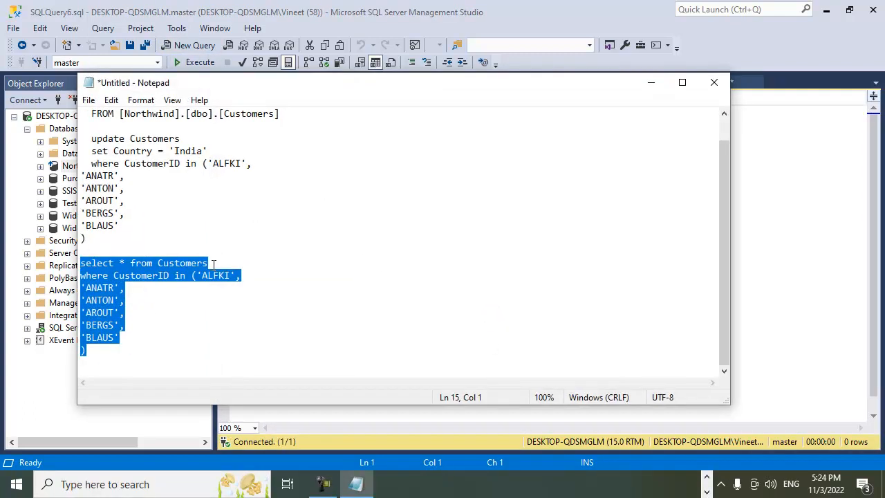
click(650, 82)
key(ctrl+v)
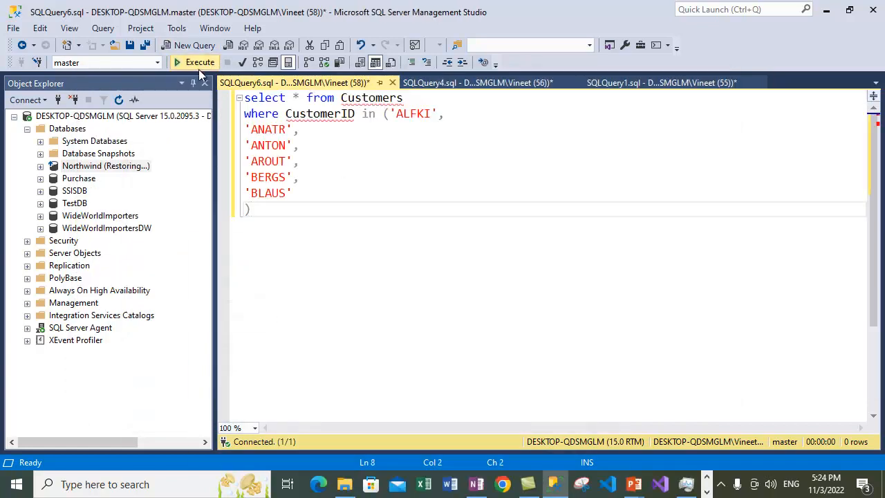
click(198, 67)
click(413, 176)
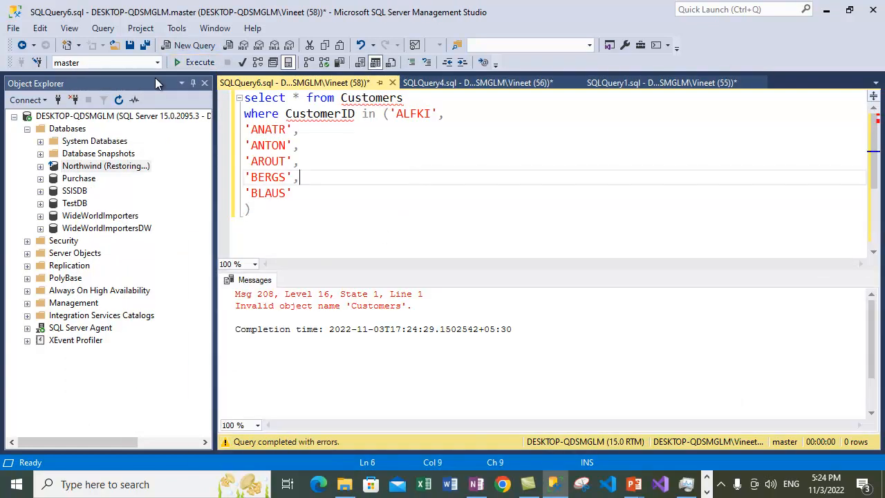
Run the Customers SELECT statement in SQLQuery6 against the Northwind database and check the Country values of the returned rows.
click(155, 63)
click(76, 113)
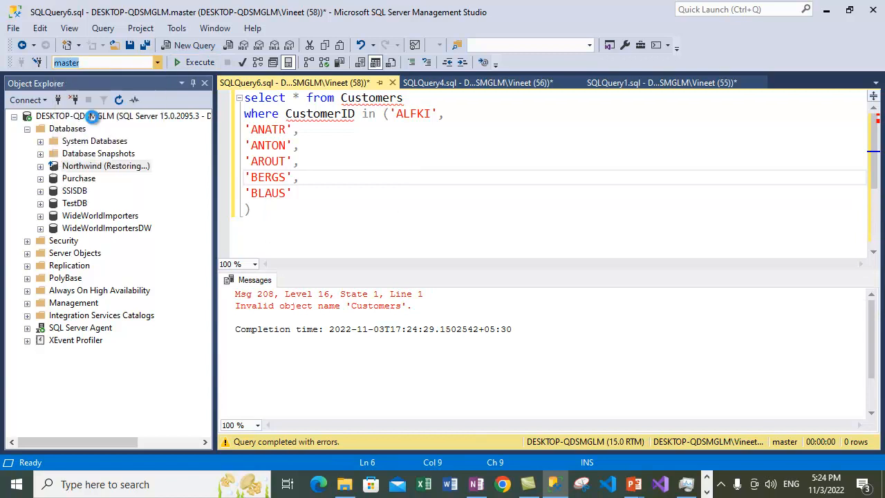
click(194, 62)
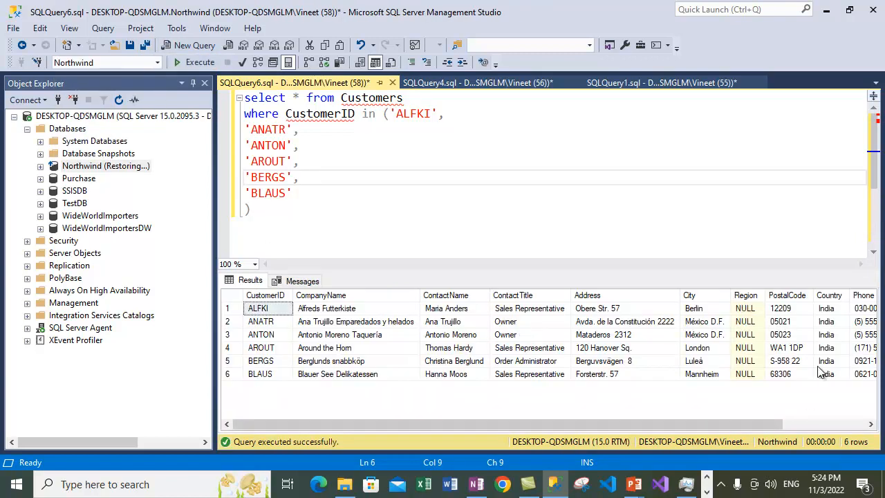
drag(828, 308, 829, 380)
drag(712, 424, 361, 370)
click(494, 194)
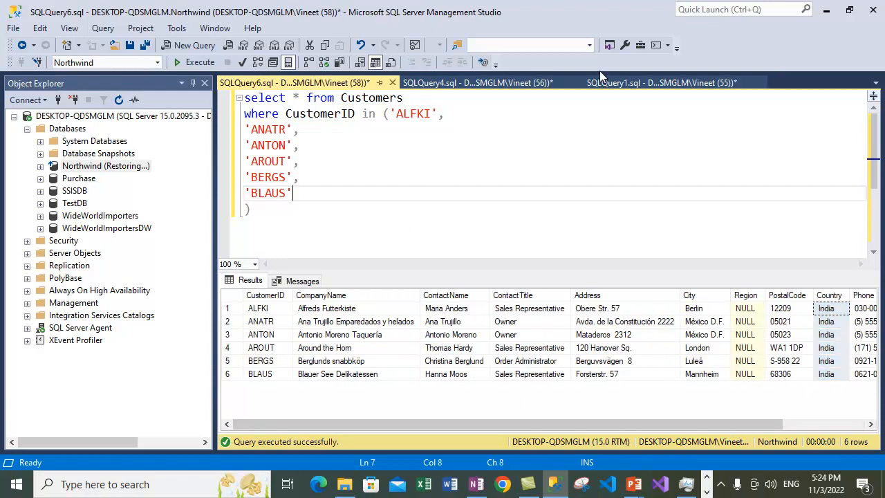
Return to the restore script in SQLQuery1, highlight its FILE value, and refresh the server's Databases list.
click(637, 83)
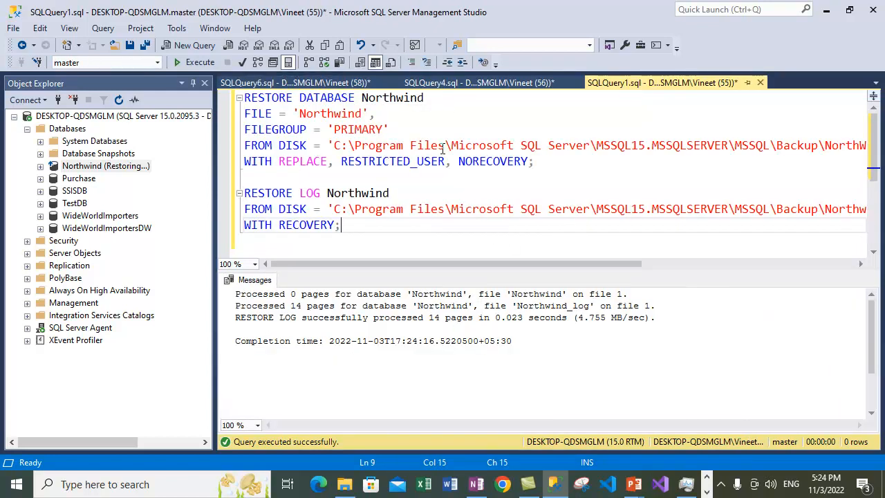
drag(293, 114, 387, 116)
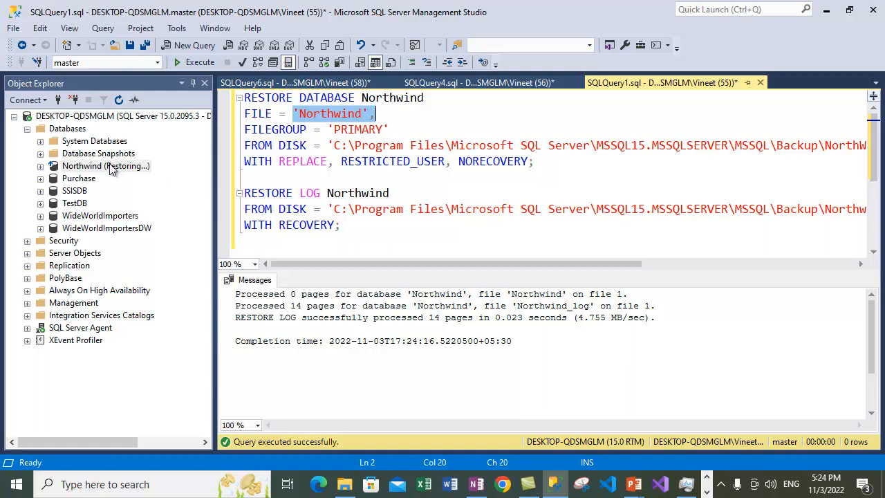
right_click(69, 128)
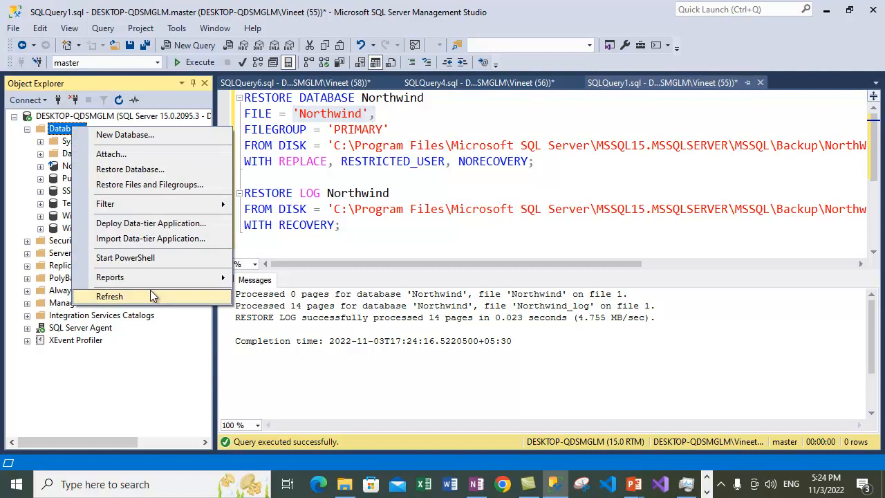
click(130, 298)
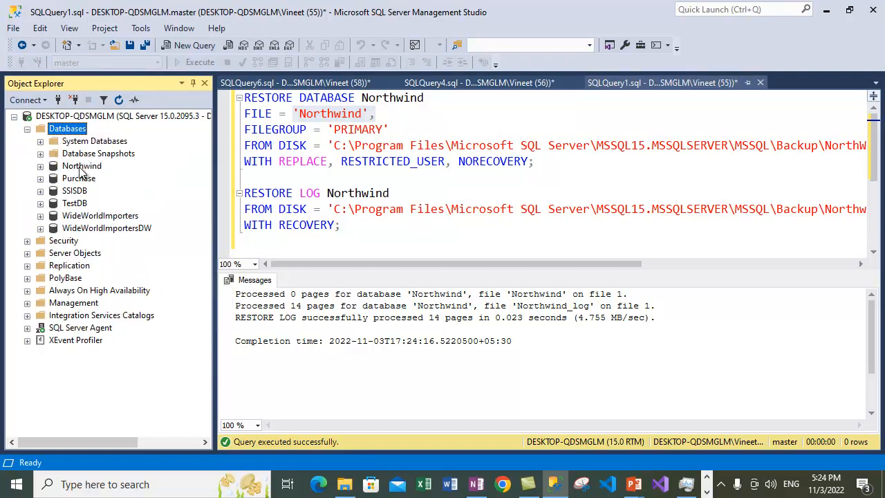
Inspect the logical names of Northwind's files in the database properties and close them without making changes.
right_click(80, 170)
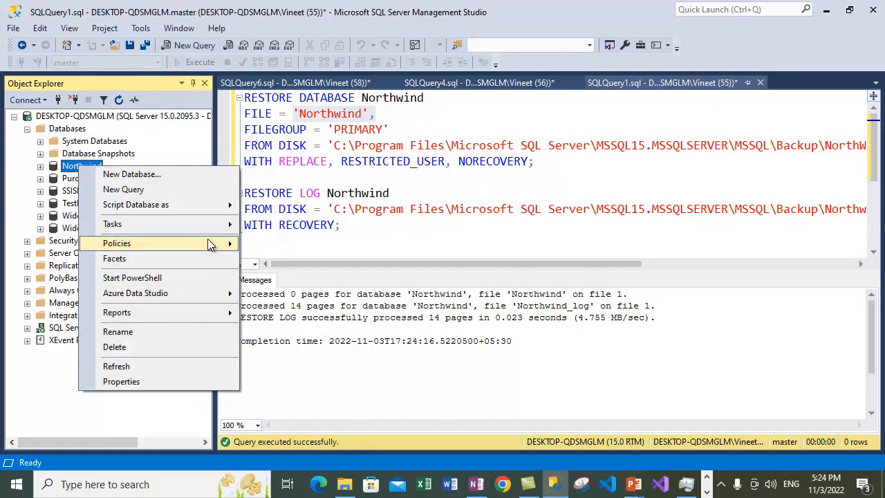
click(176, 382)
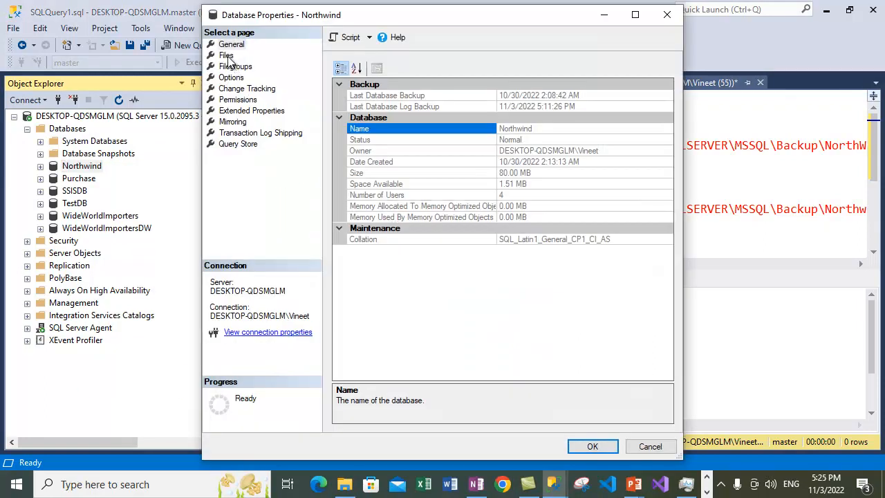
click(226, 55)
drag(390, 140, 458, 139)
click(377, 155)
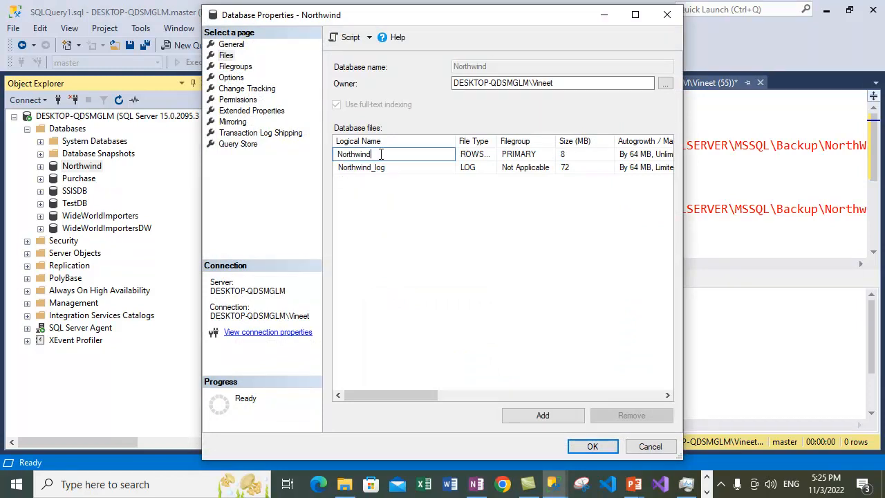
click(409, 169)
click(406, 157)
click(665, 452)
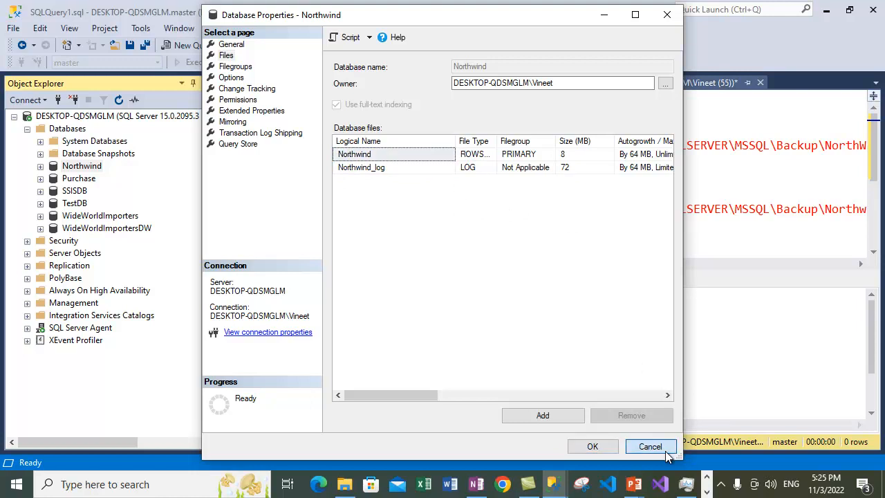
click(666, 452)
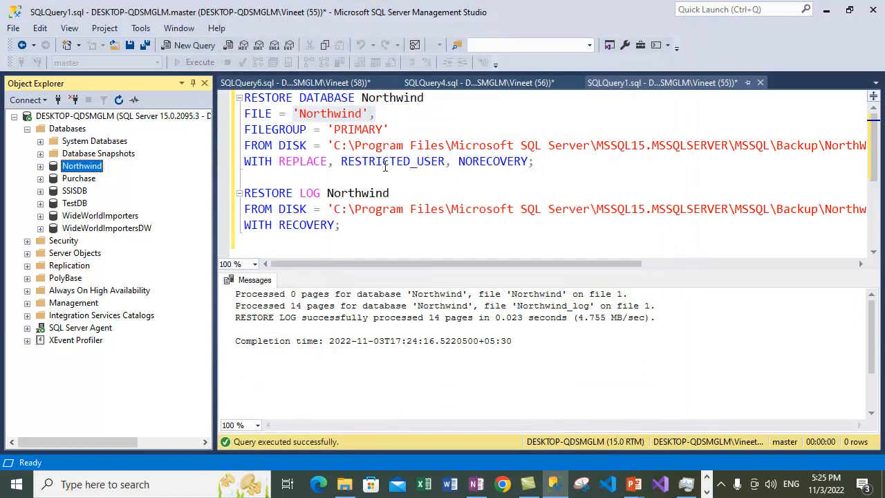
Review the RESTORE DATABASE statement and the RESTORE LOG statement in SQLQuery1 by highlighting each in turn.
click(387, 166)
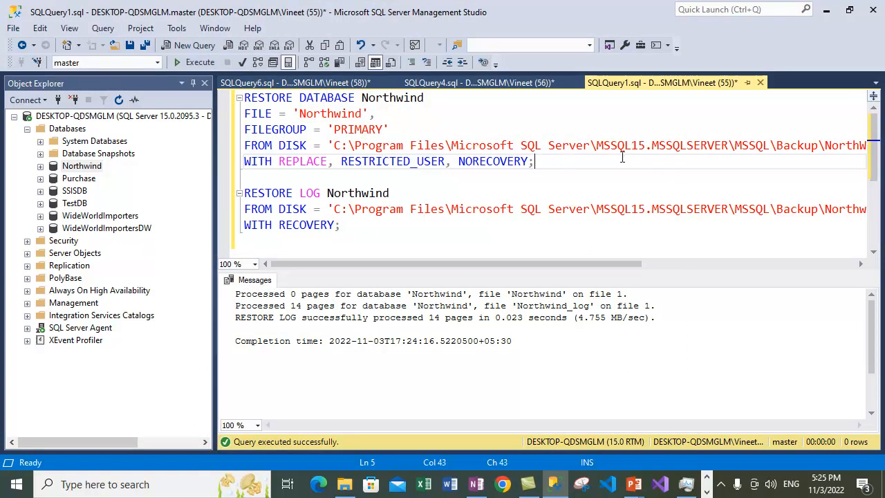
drag(622, 157, 141, 93)
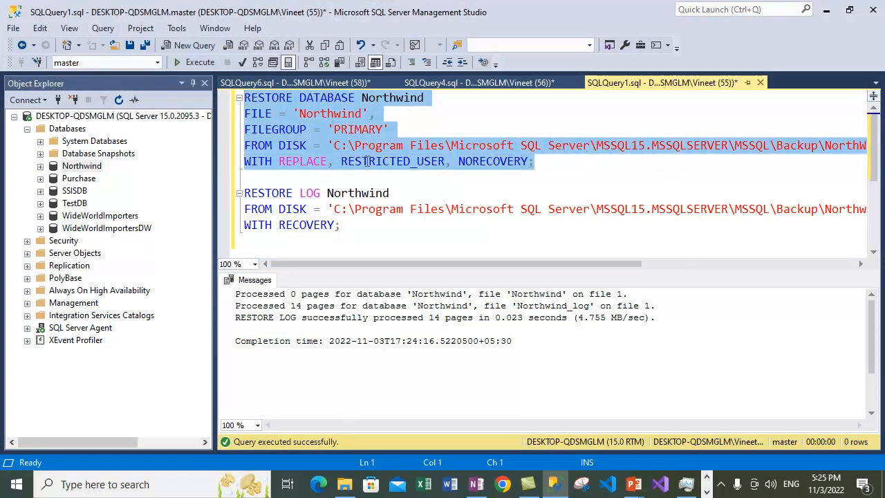
drag(353, 225, 201, 186)
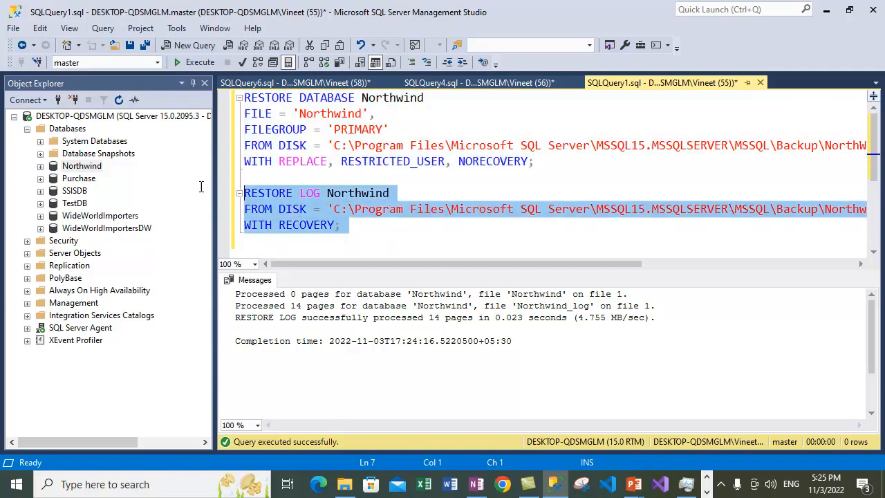
click(417, 248)
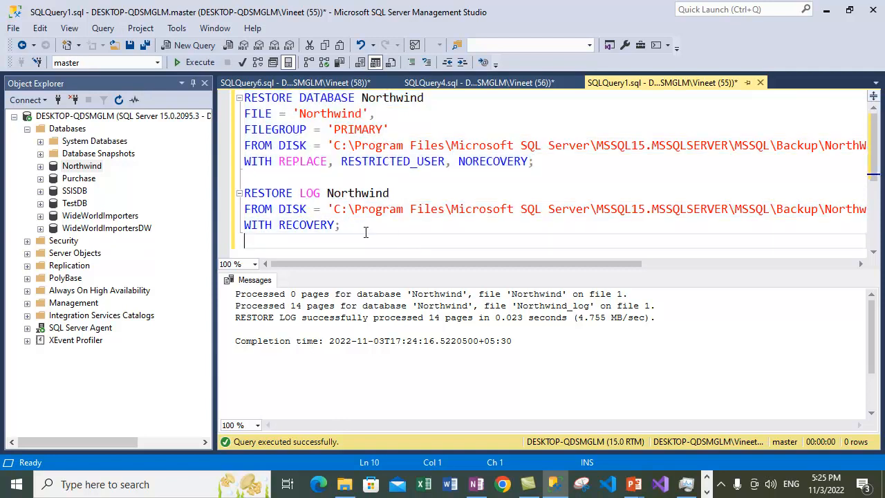
click(365, 229)
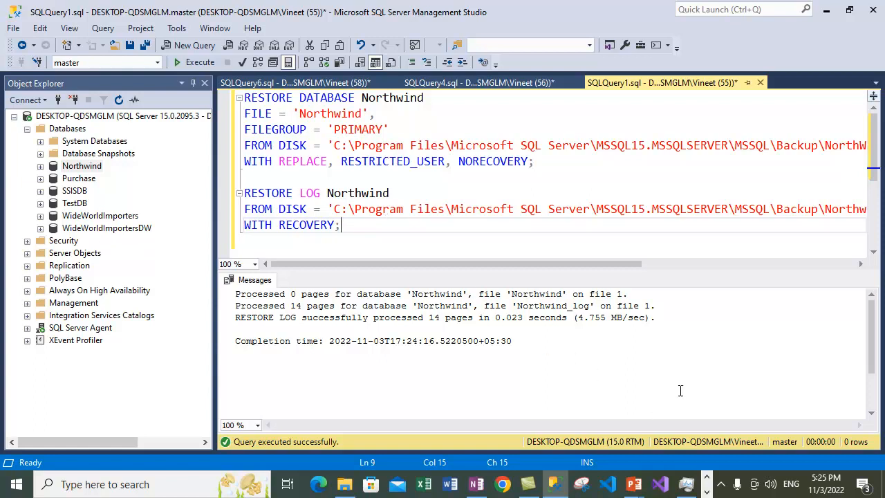
drag(874, 371, 882, 323)
click(423, 239)
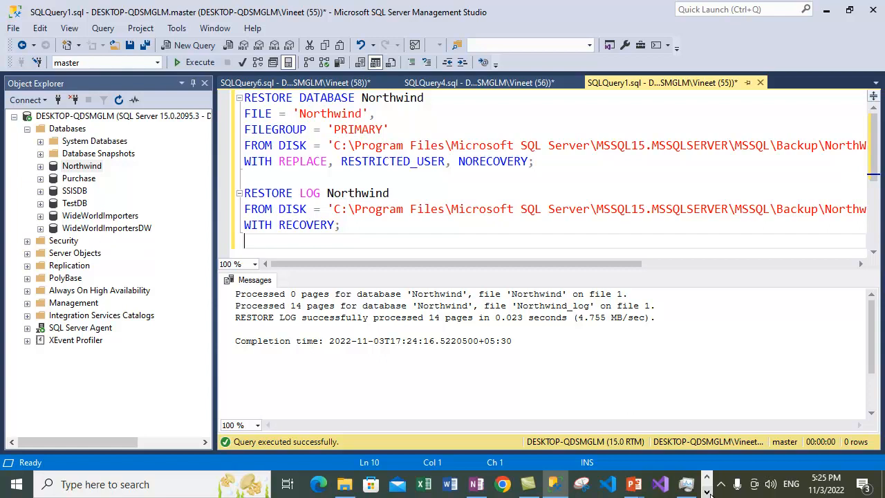
click(706, 492)
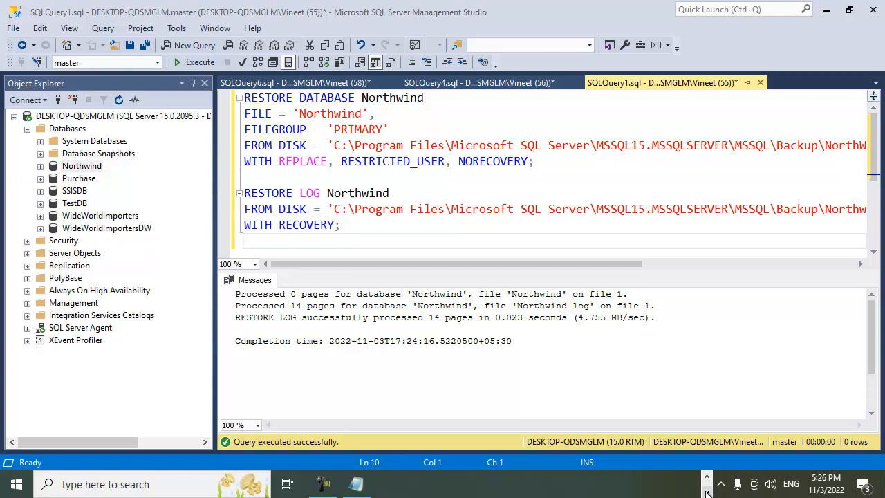